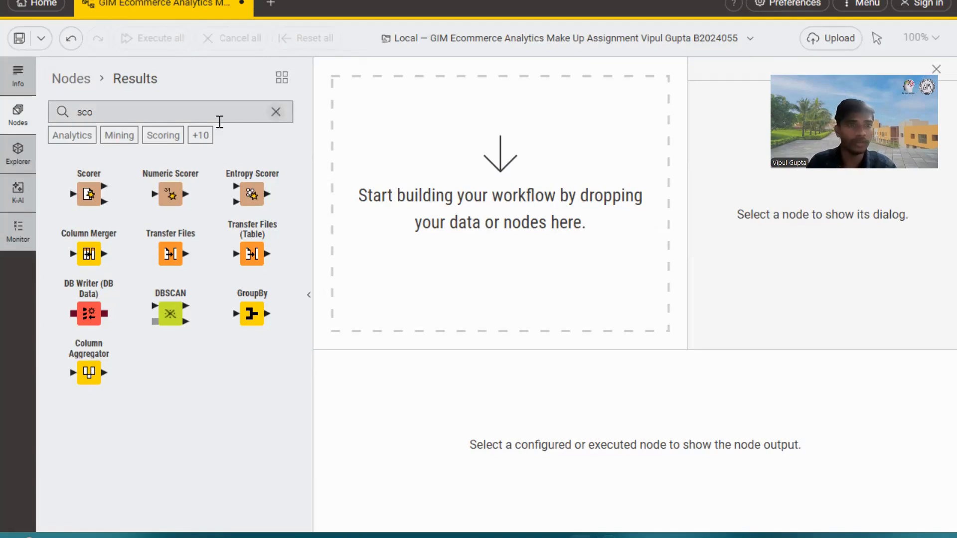
Search the node repository for excel and place an Excel Reader node on the empty workflow canvas.
{"action": "left_click", "coordinate": [275, 112]}
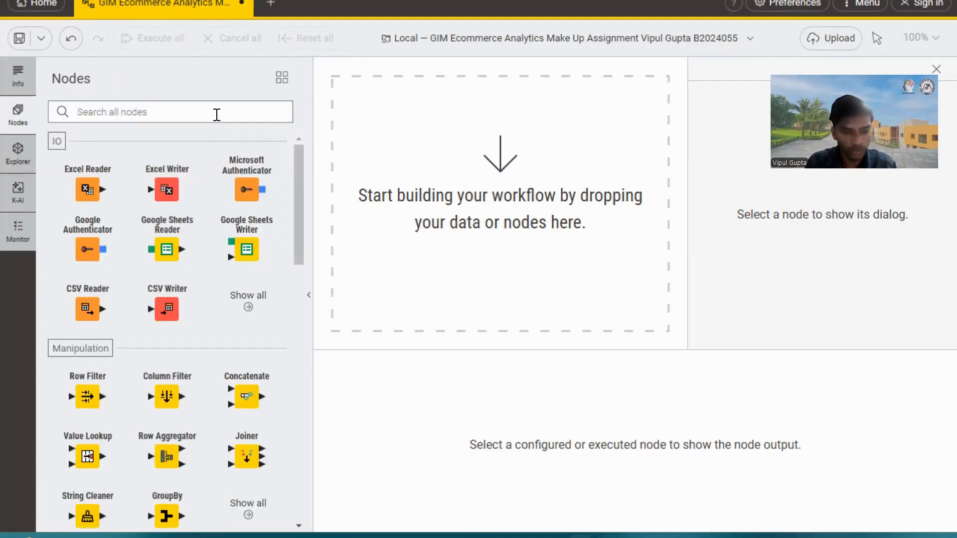
{"action": "type", "text": "exce"}
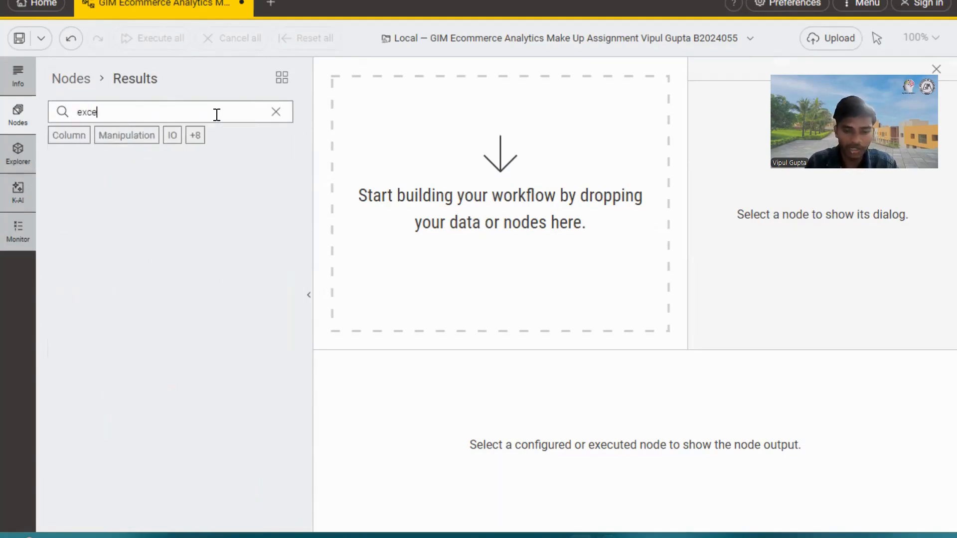
{"action": "type", "text": "l"}
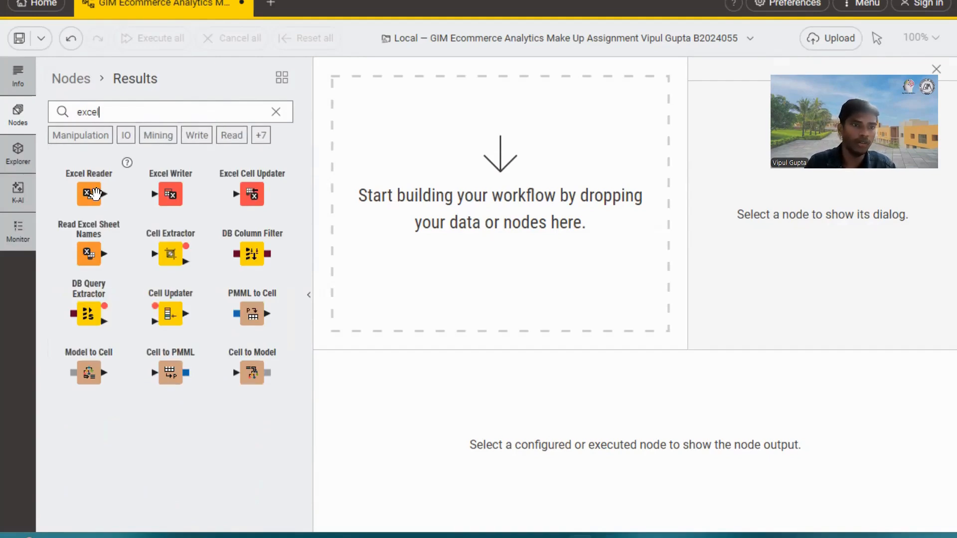
{"action": "left_click_drag", "start_coordinate": [94, 193], "coordinate": [365, 189]}
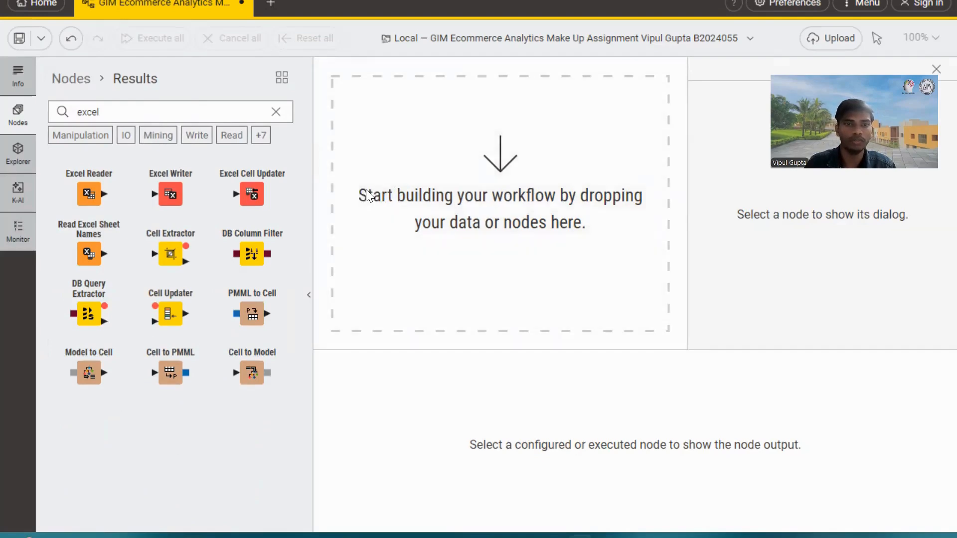
Configure the Excel Reader to read E Commerce Customer Churn.xlsx from the Downloads folder, apply the settings and execute the node.
{"action": "double_click", "coordinate": [372, 191]}
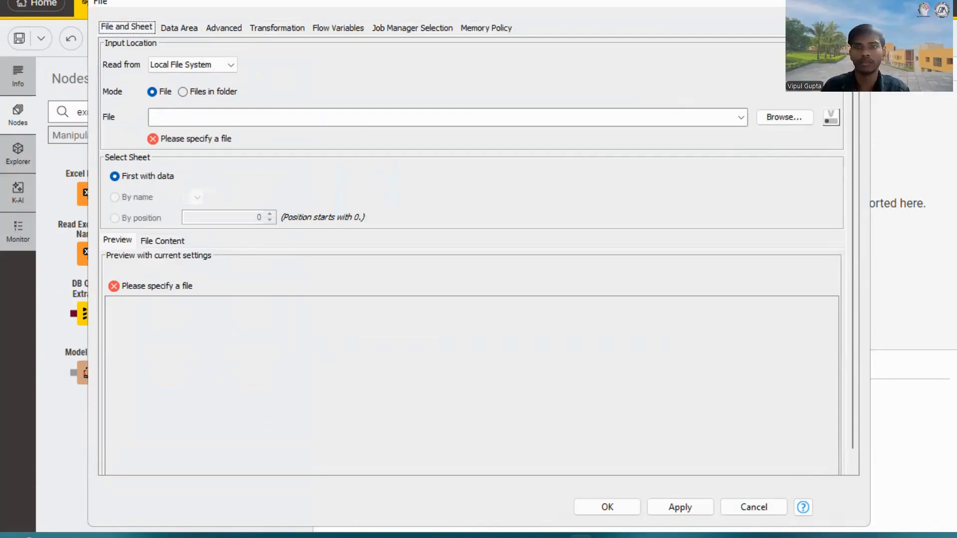
{"action": "left_click", "coordinate": [775, 122]}
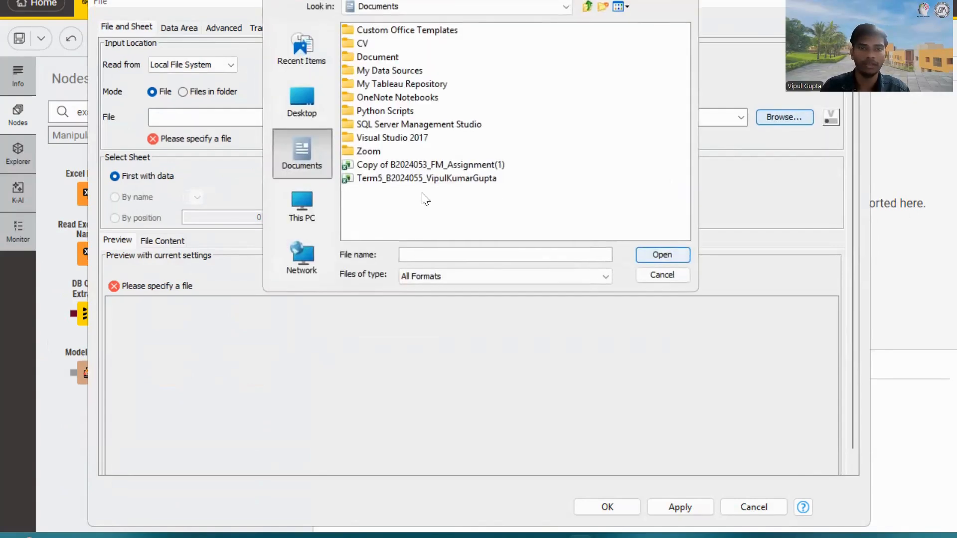
{"action": "left_click", "coordinate": [301, 99]}
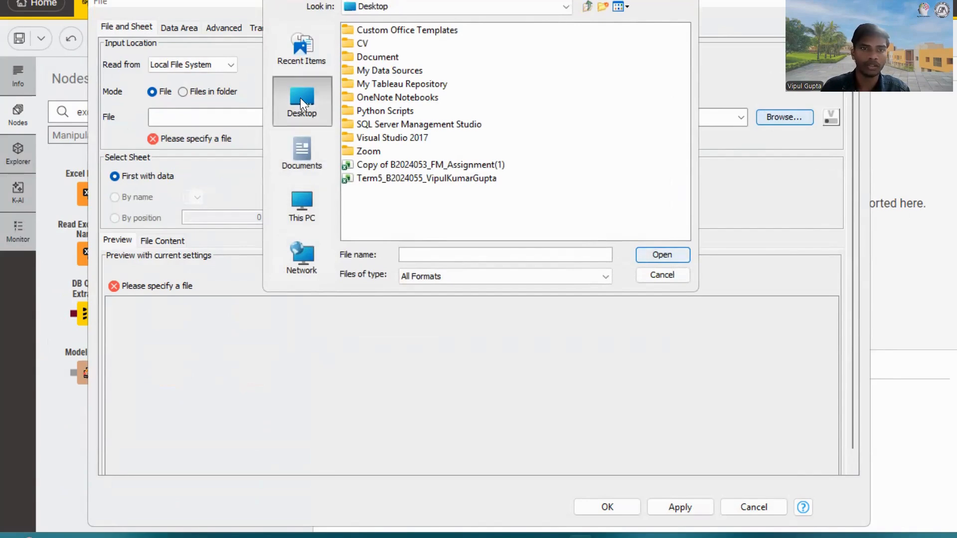
{"action": "double_click", "coordinate": [388, 167]}
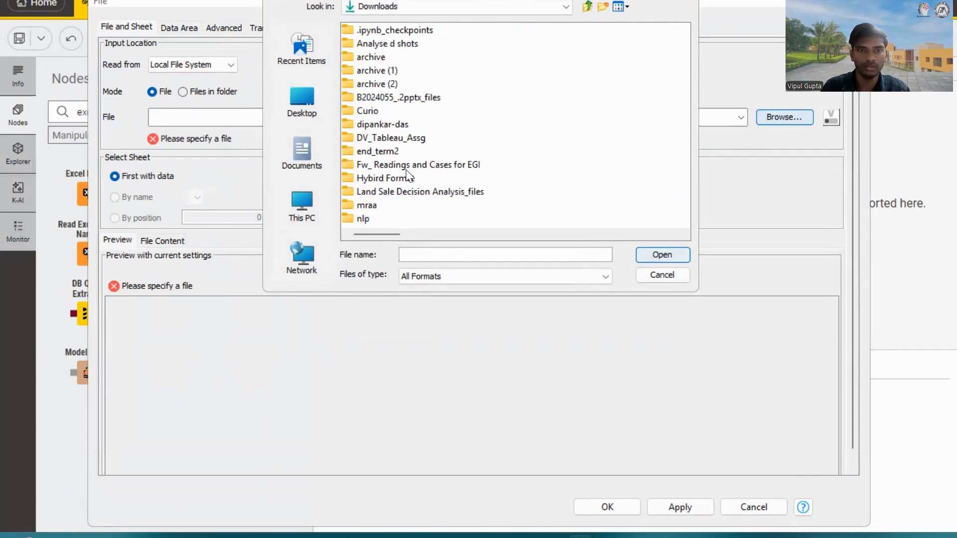
{"action": "scroll", "coordinate": [408, 175], "scroll_direction": "down", "scroll_amount": 5}
{"action": "left_click", "coordinate": [422, 32]}
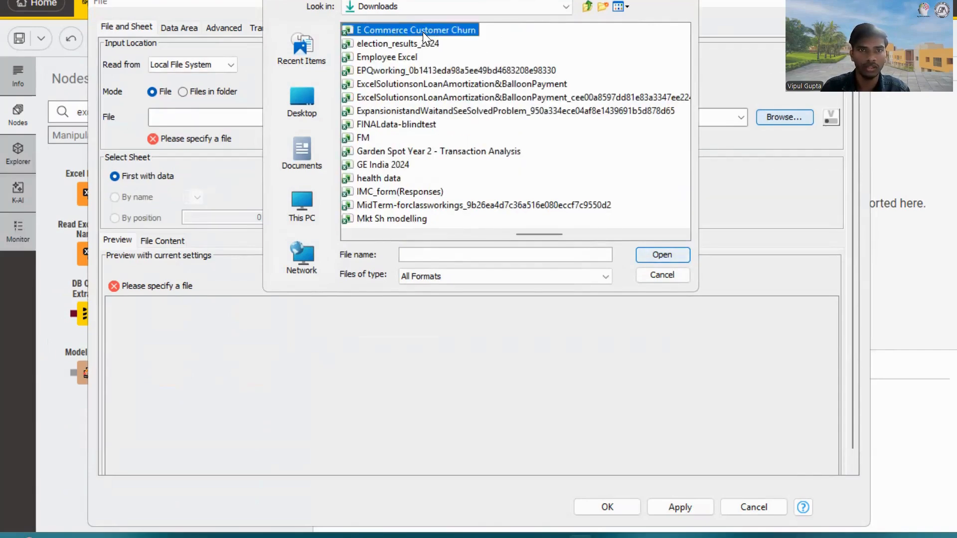
{"action": "double_click", "coordinate": [423, 31]}
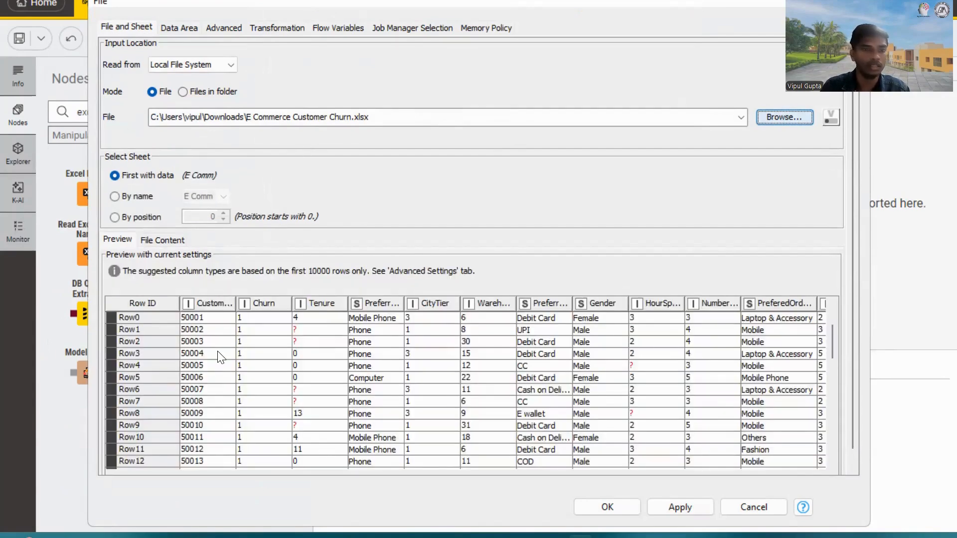
{"action": "left_click", "coordinate": [685, 508]}
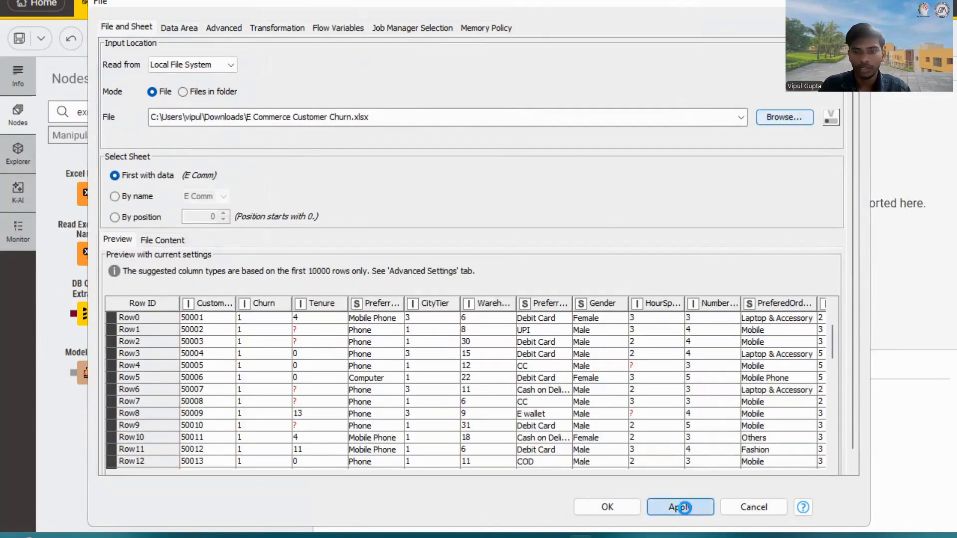
{"action": "left_click", "coordinate": [598, 507]}
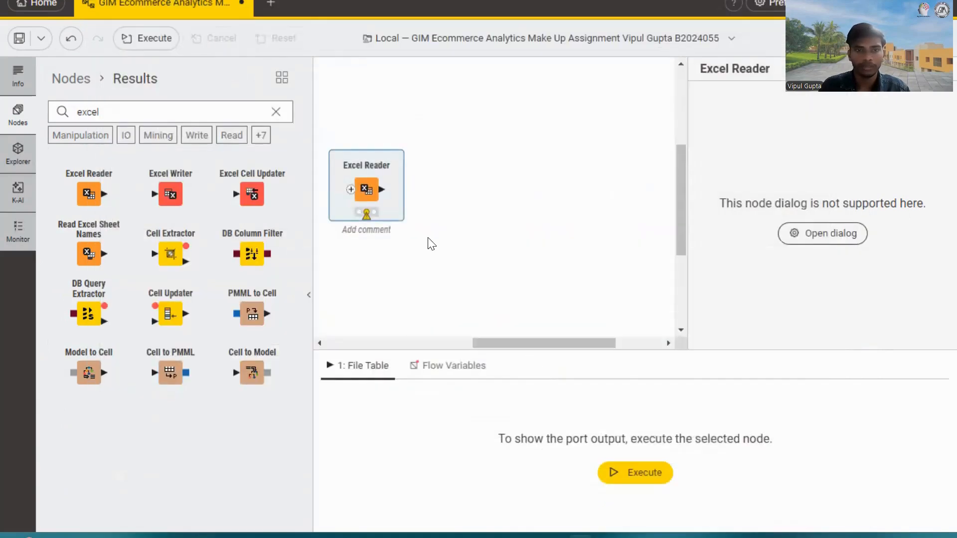
{"action": "left_click", "coordinate": [650, 480]}
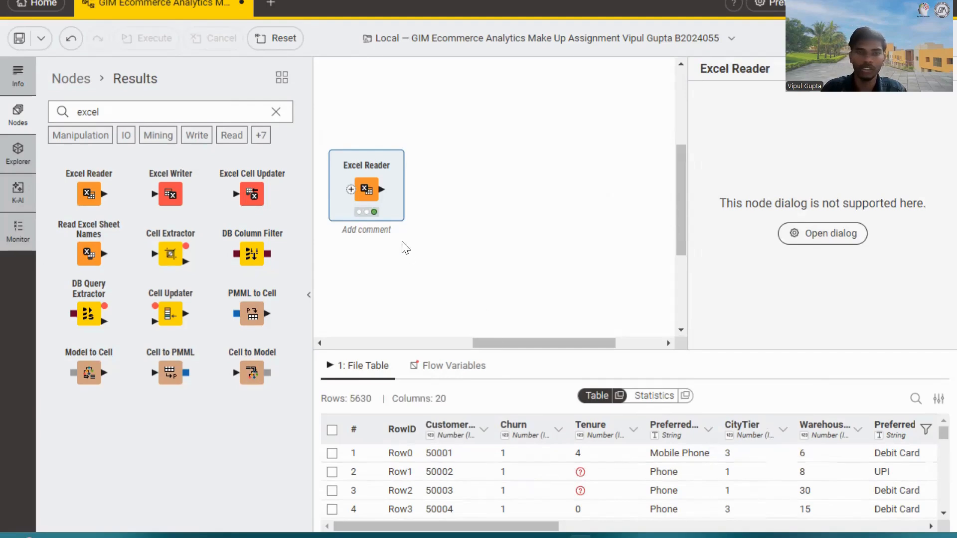
Change the Churn and CityTier column types to String in the Excel Reader's transformations, accept the node reset and execute it again.
{"action": "double_click", "coordinate": [367, 189]}
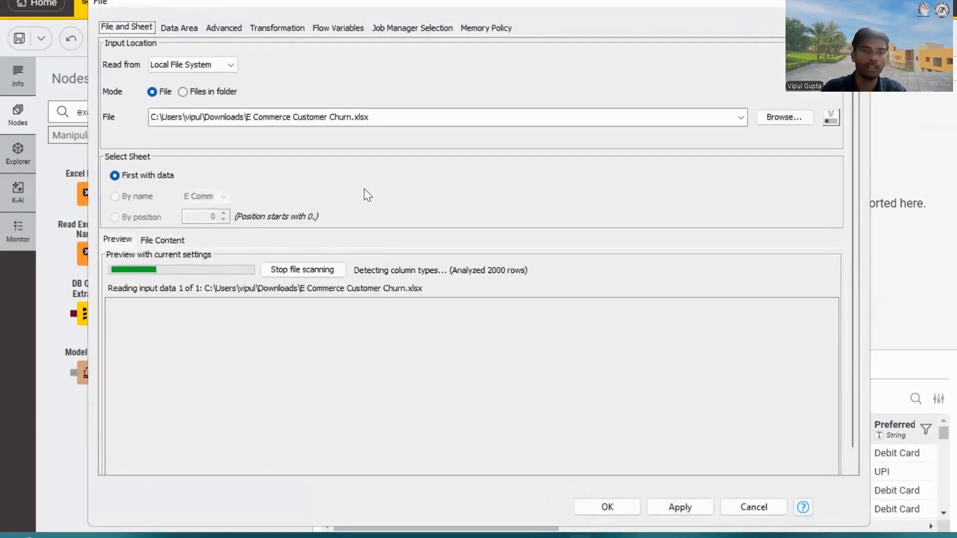
{"action": "left_click", "coordinate": [283, 26]}
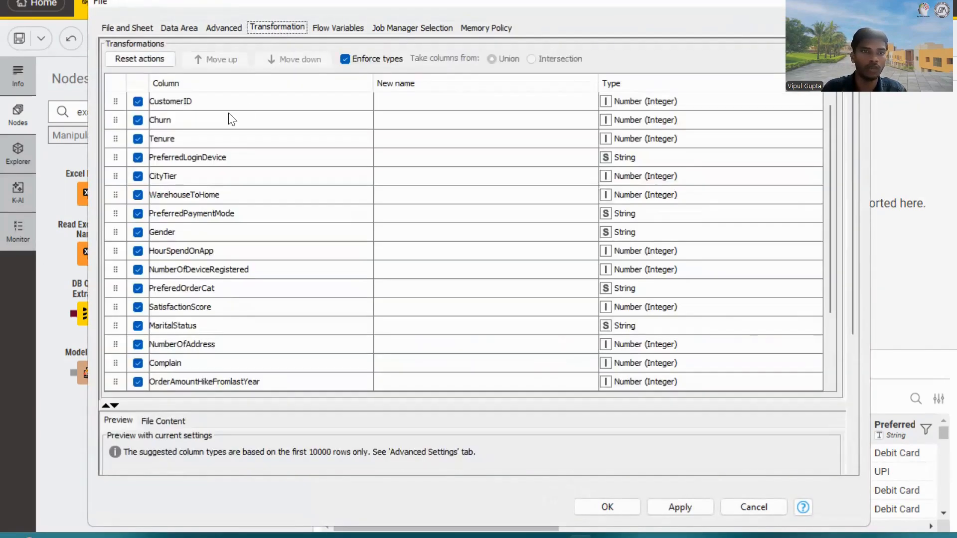
{"action": "left_click", "coordinate": [639, 124]}
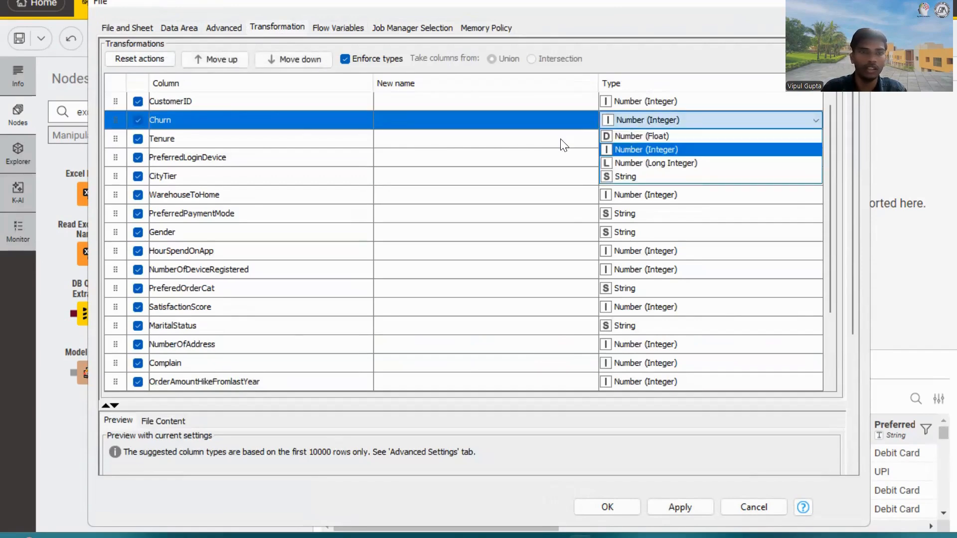
{"action": "left_click", "coordinate": [627, 177]}
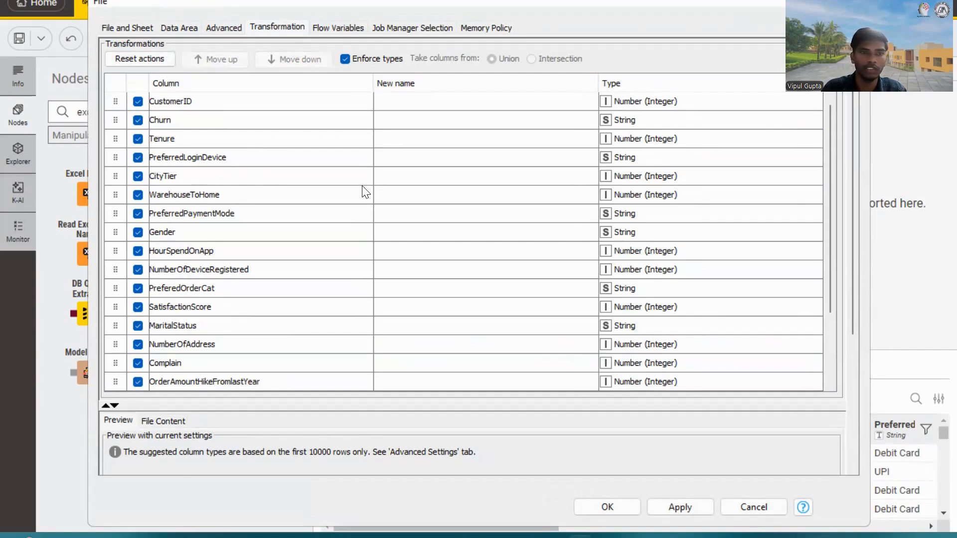
{"action": "left_click", "coordinate": [620, 178]}
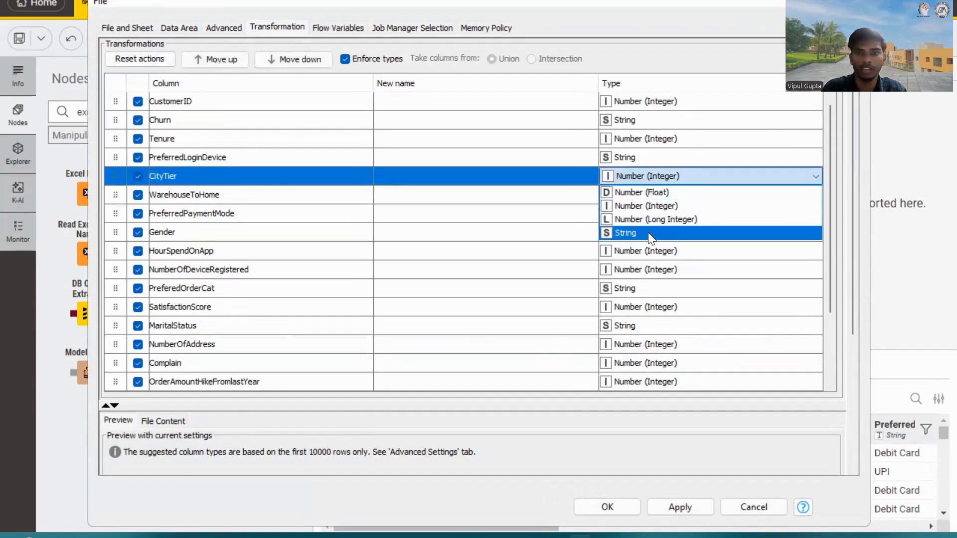
{"action": "left_click", "coordinate": [648, 234]}
{"action": "left_click", "coordinate": [685, 501]}
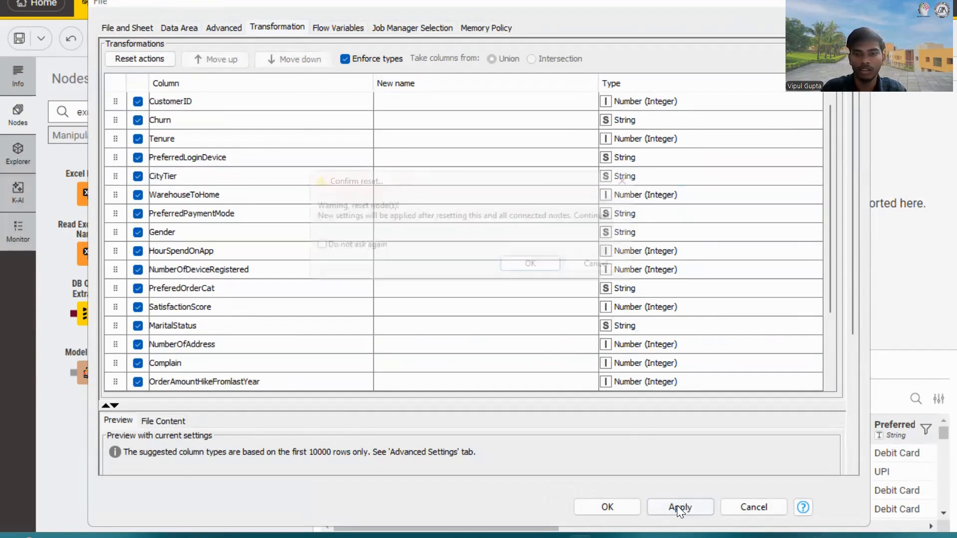
{"action": "left_click", "coordinate": [543, 270]}
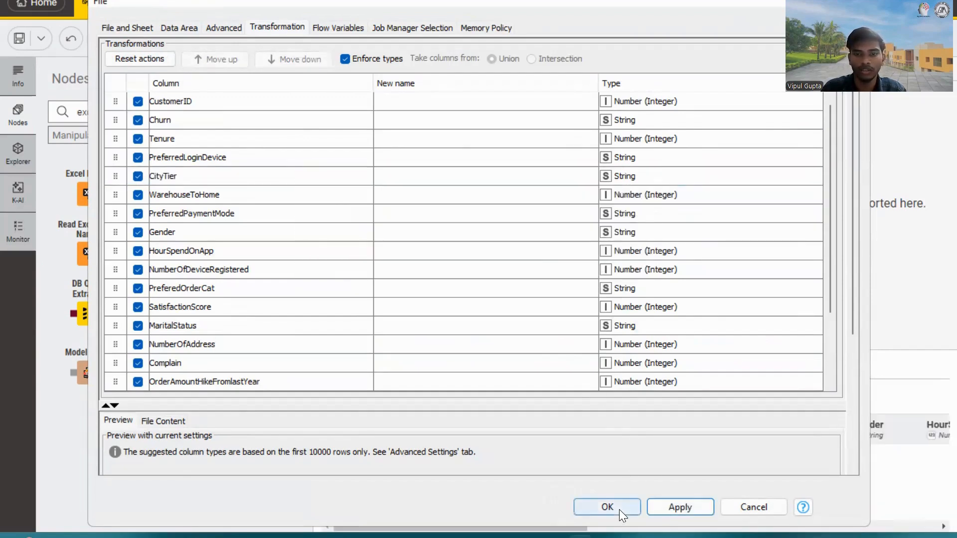
{"action": "left_click", "coordinate": [607, 507]}
{"action": "left_click", "coordinate": [618, 475]}
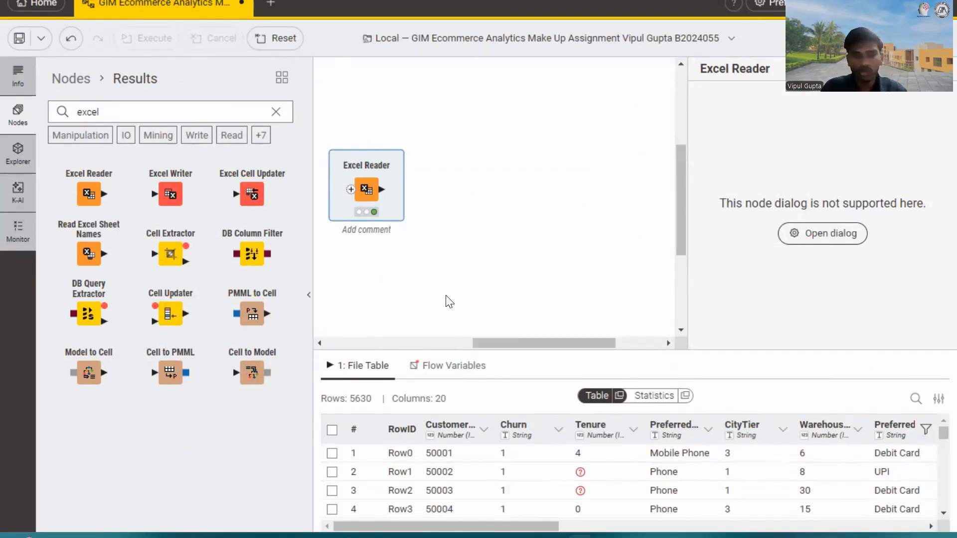
Search the nodes for column filter and add a Column Filter node connected to the Excel Reader's output.
{"action": "left_click", "coordinate": [275, 111]}
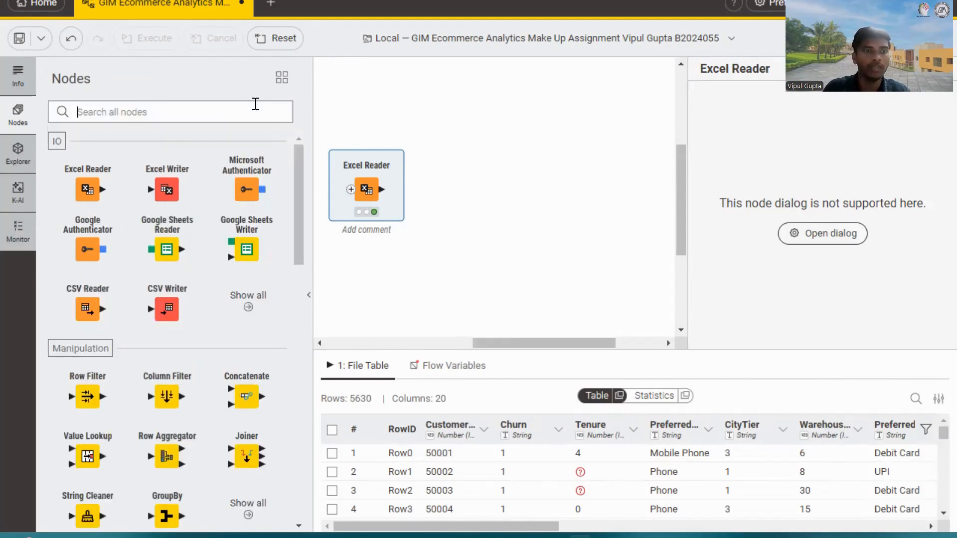
{"action": "type", "text": "co"}
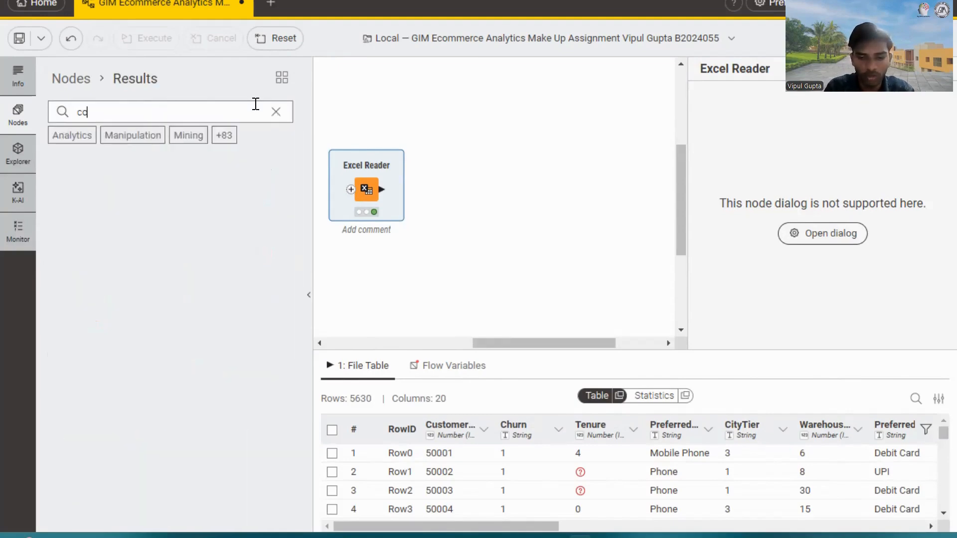
{"action": "type", "text": "lumn"}
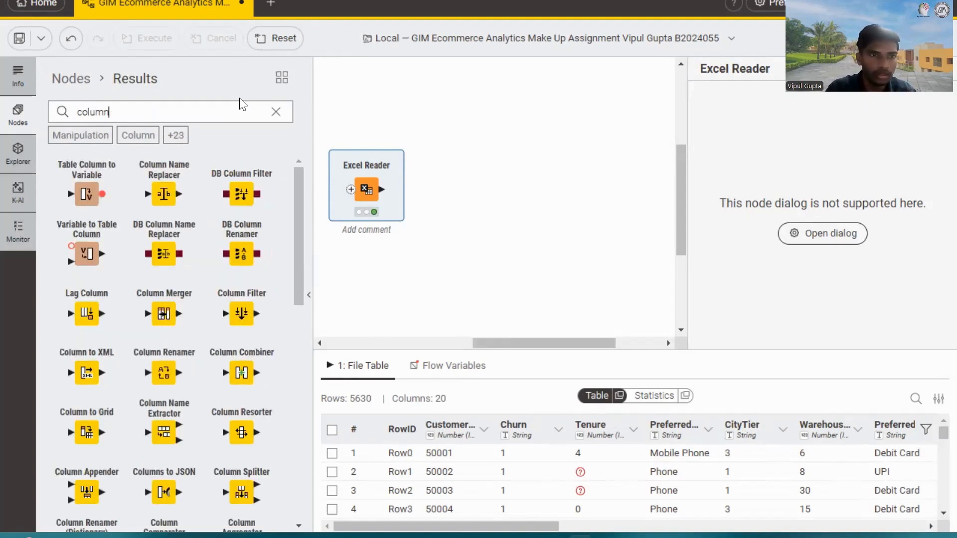
{"action": "type", "text": " filter"}
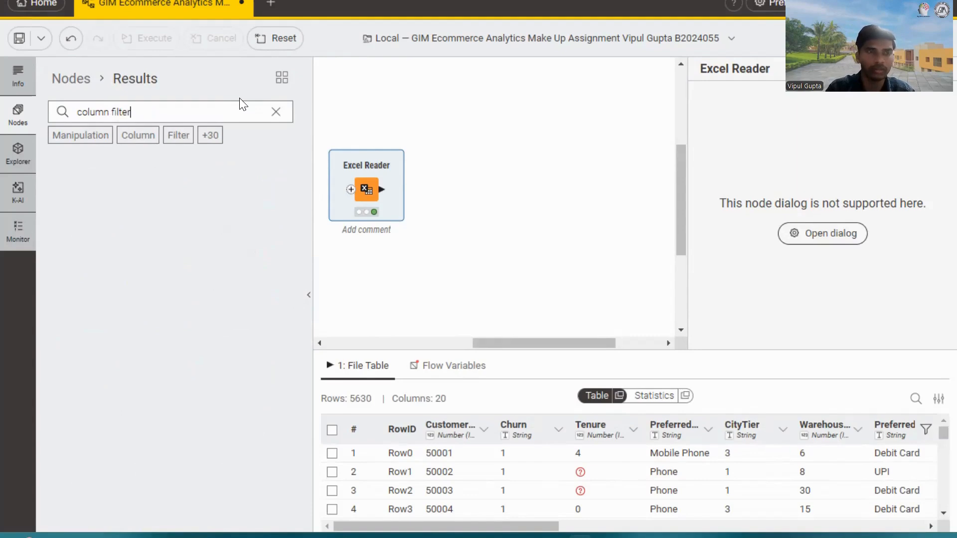
{"action": "double_click", "coordinate": [93, 183]}
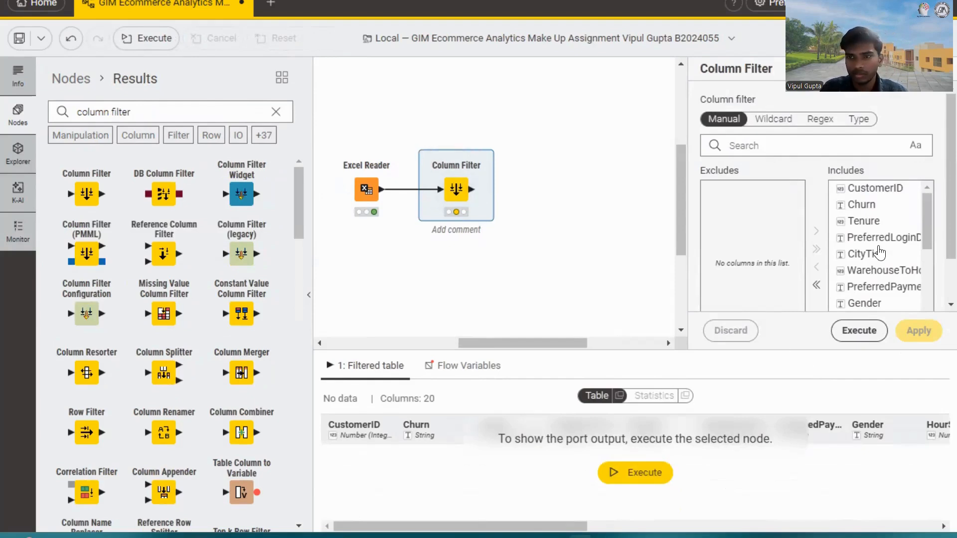
Exclude the CustomerID column in the Column Filter, then apply the setting and execute the node.
{"action": "left_click", "coordinate": [870, 189]}
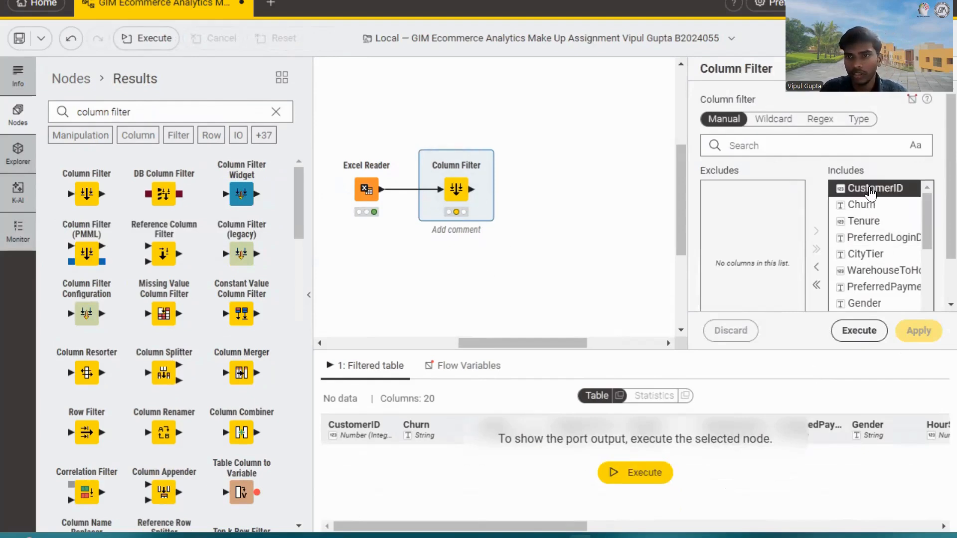
{"action": "left_click", "coordinate": [817, 267]}
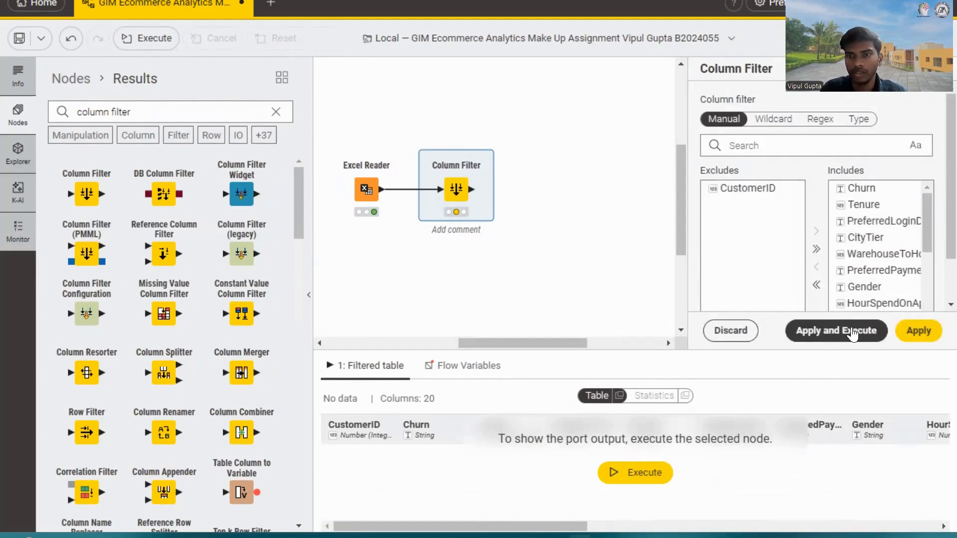
{"action": "left_click", "coordinate": [836, 331]}
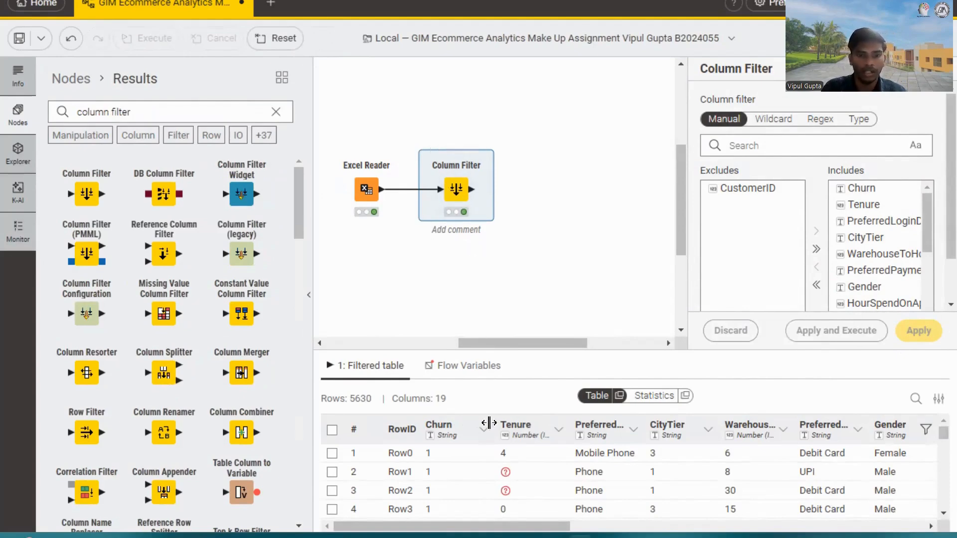
Examine the filtered table's statistics for missing values in each column.
{"action": "left_click", "coordinate": [653, 396]}
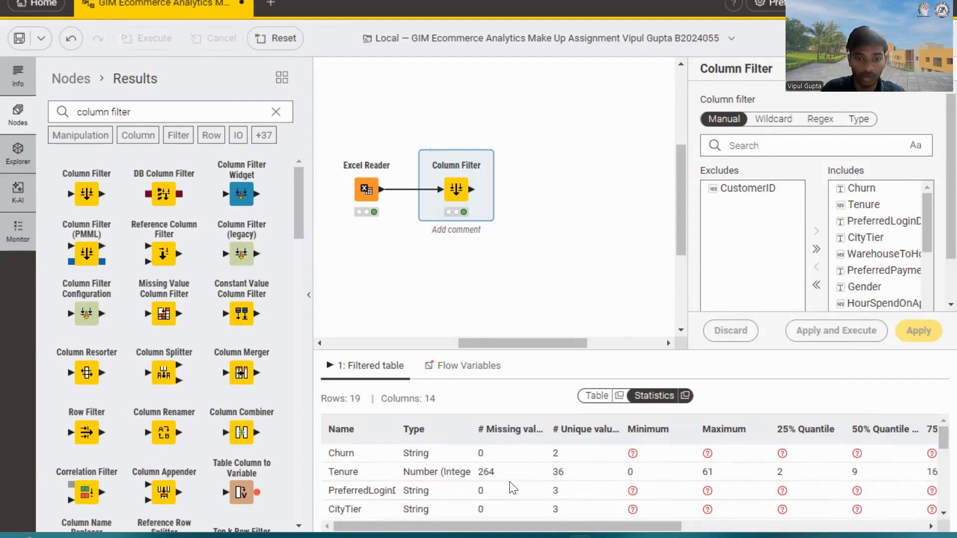
{"action": "scroll", "coordinate": [510, 487], "scroll_direction": "down", "scroll_amount": 4}
{"action": "scroll", "coordinate": [508, 487], "scroll_direction": "up", "scroll_amount": 2}
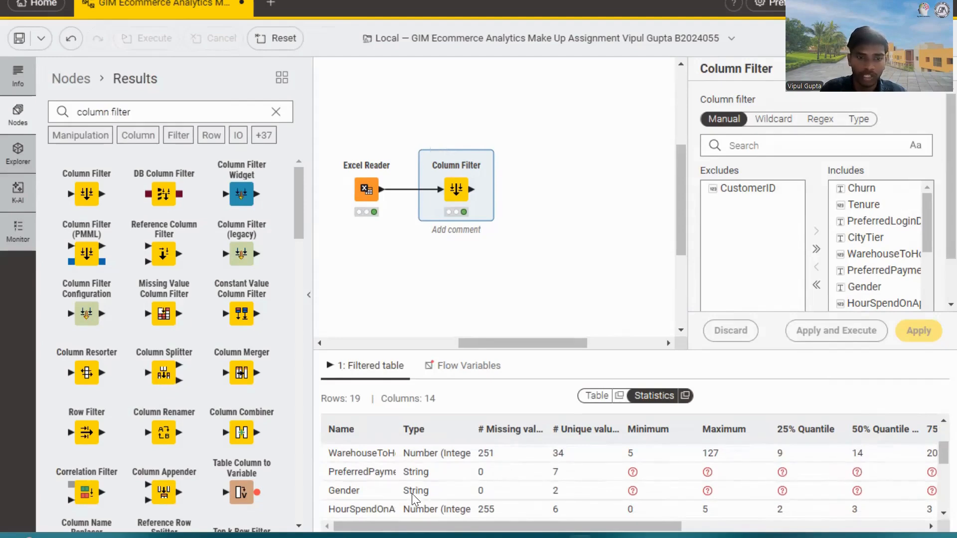
{"action": "scroll", "coordinate": [412, 501], "scroll_direction": "down", "scroll_amount": 4}
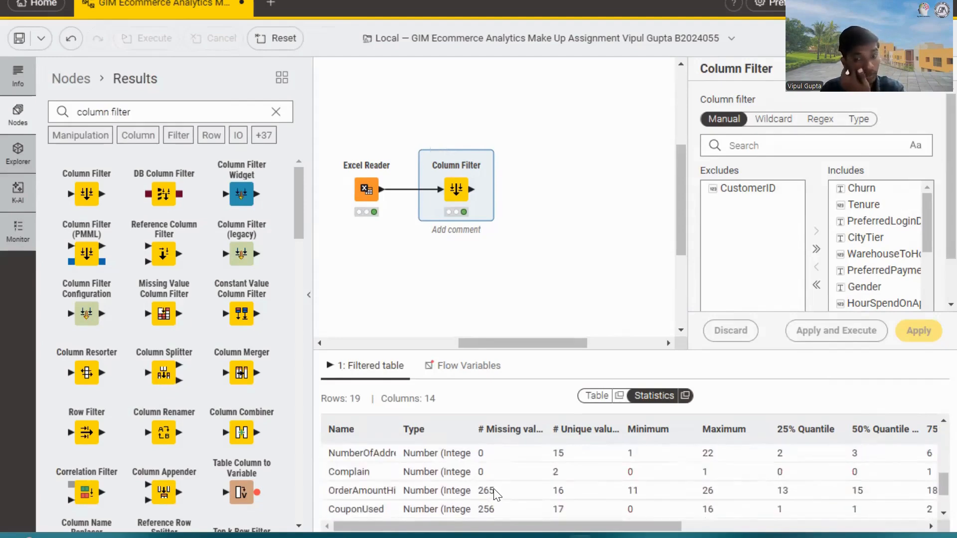
{"action": "scroll", "coordinate": [525, 479], "scroll_direction": "up", "scroll_amount": 5}
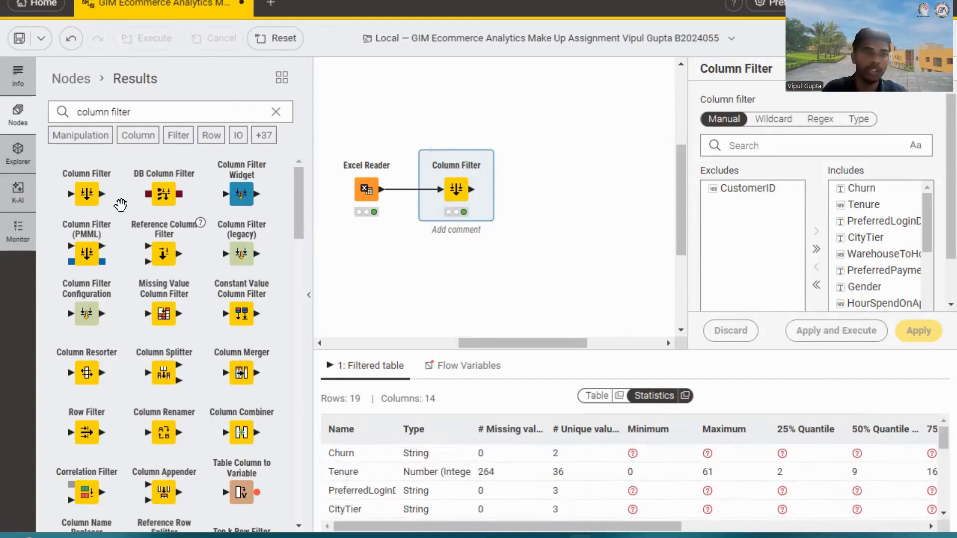
Search the nodes for the row filter and add a Row Filter node to the workflow after the Column Filter.
{"action": "left_click", "coordinate": [276, 112]}
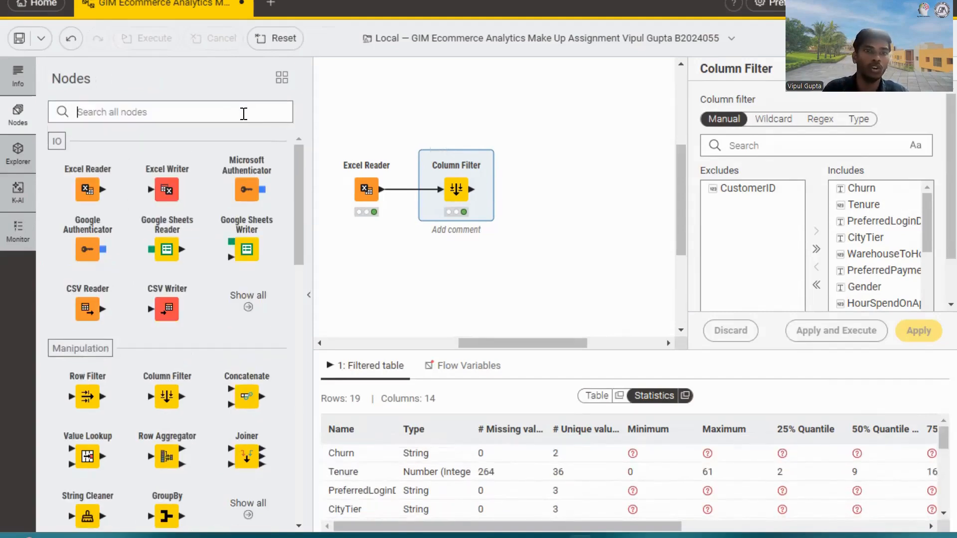
{"action": "type", "text": "r"}
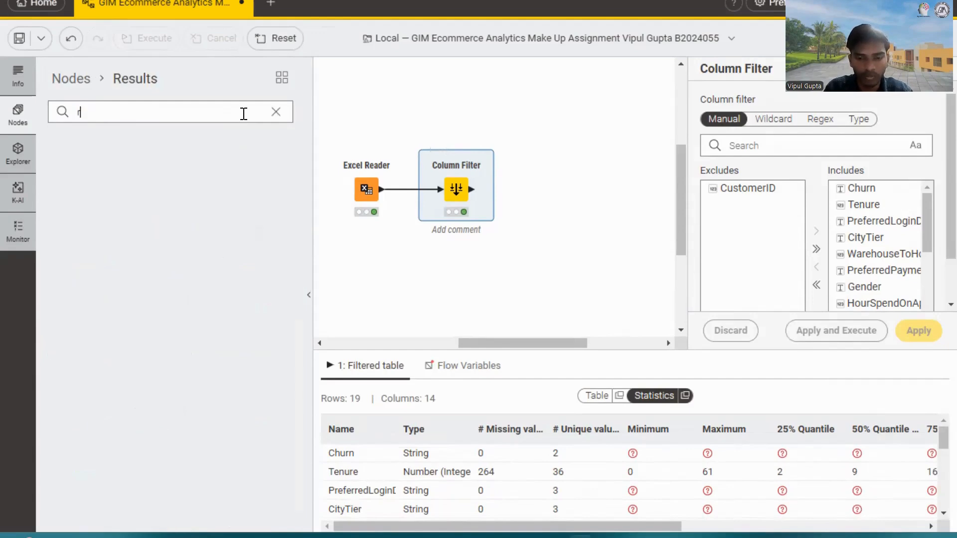
{"action": "type", "text": "ow "}
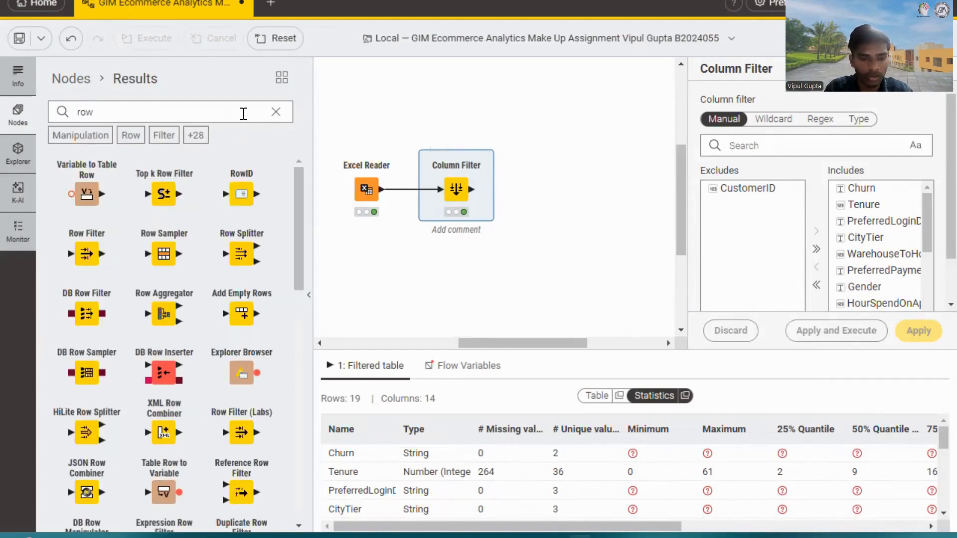
{"action": "type", "text": "fil"}
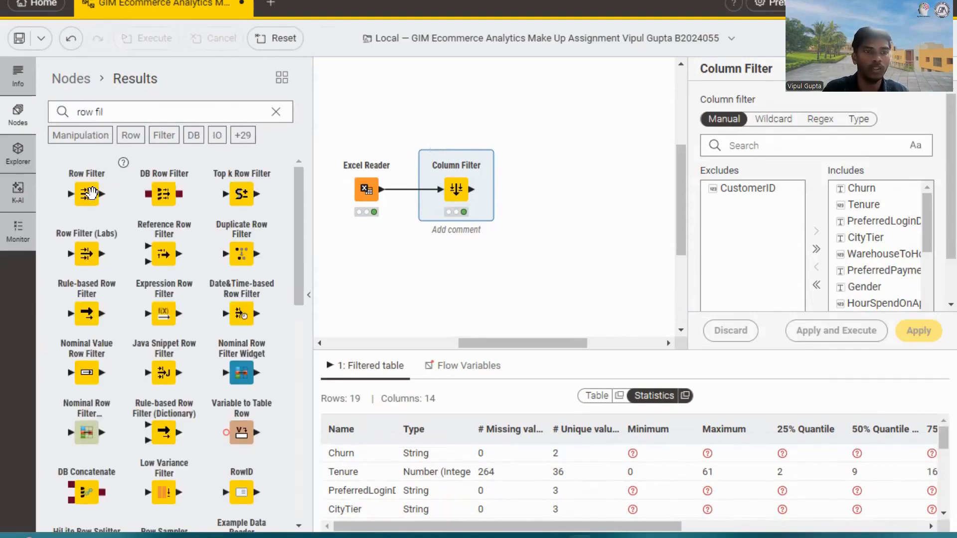
{"action": "left_click_drag", "start_coordinate": [90, 193], "coordinate": [528, 188]}
Move the Column Filter closer to the Excel Reader and connect the Row Filter to the Column Filter's output.
{"action": "left_click", "coordinate": [454, 188]}
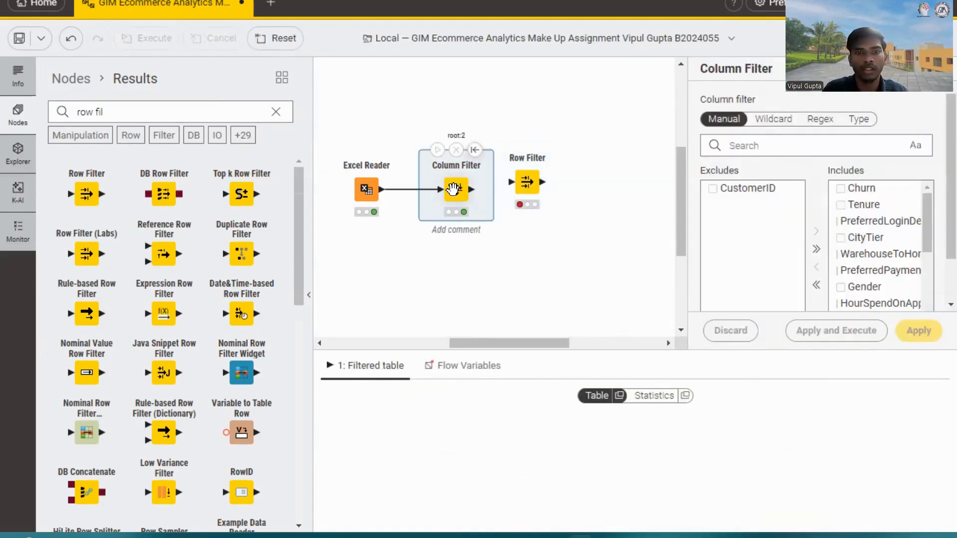
{"action": "left_click_drag", "start_coordinate": [454, 189], "coordinate": [418, 189]}
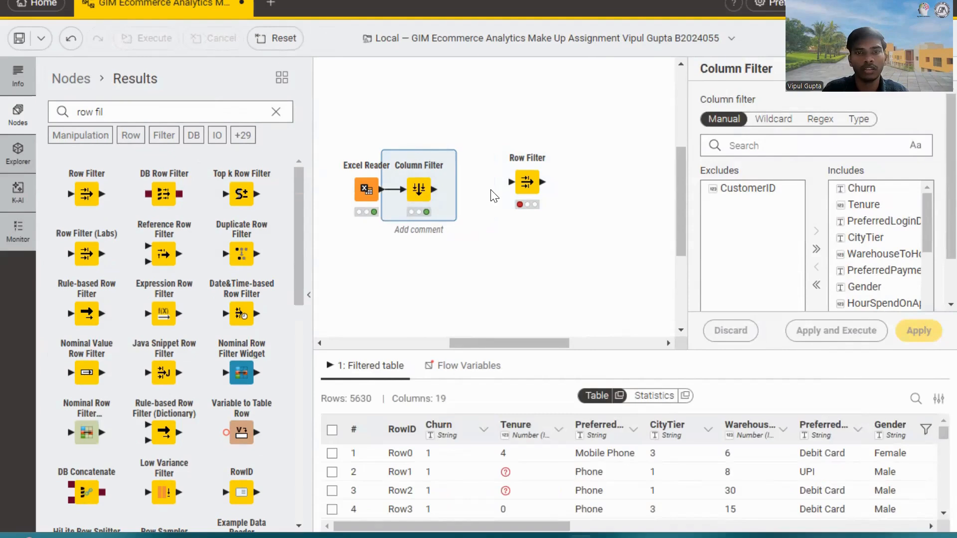
{"action": "left_click_drag", "start_coordinate": [527, 183], "coordinate": [468, 194]}
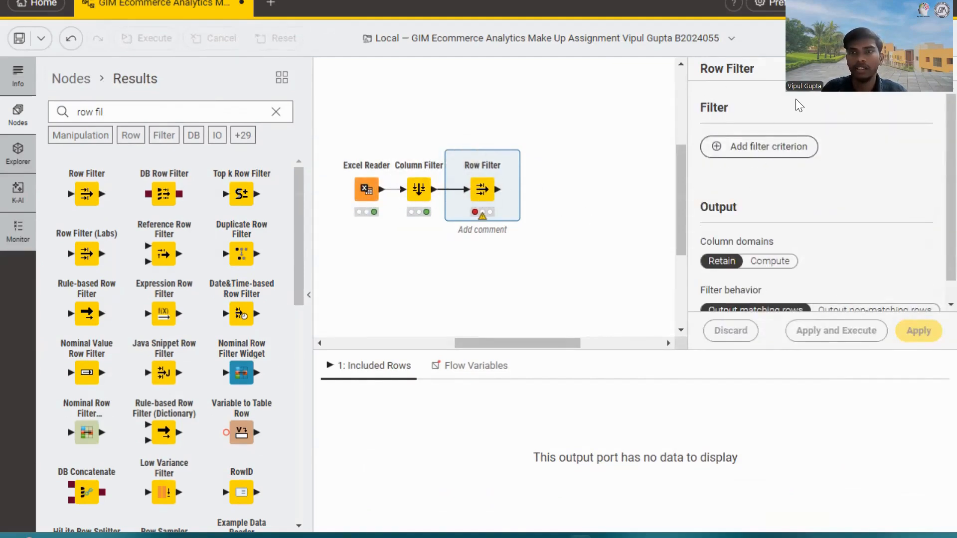
Add a filter criterion to the Row Filter on the Tenure column with the operator Is not missing.
{"action": "left_click", "coordinate": [753, 149]}
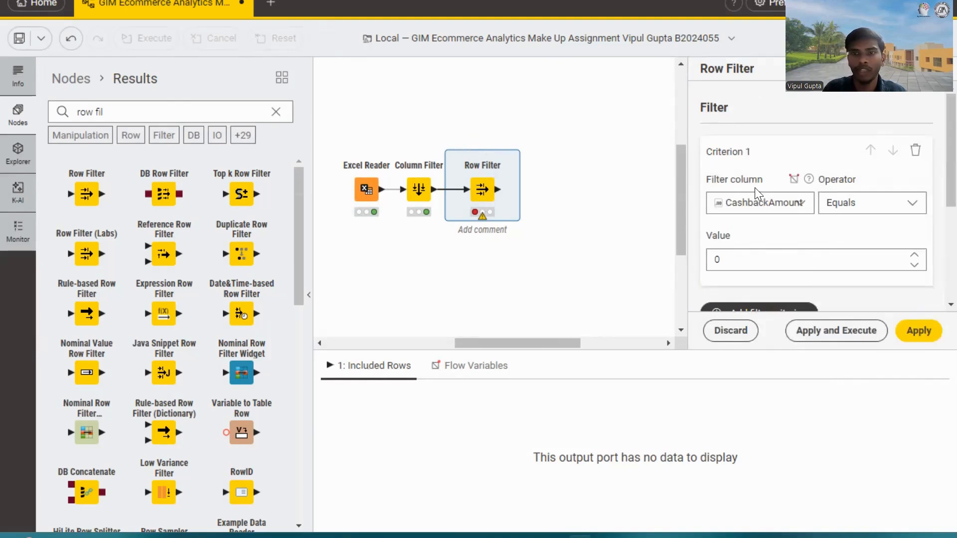
{"action": "left_click", "coordinate": [772, 206]}
{"action": "type", "text": "ten"}
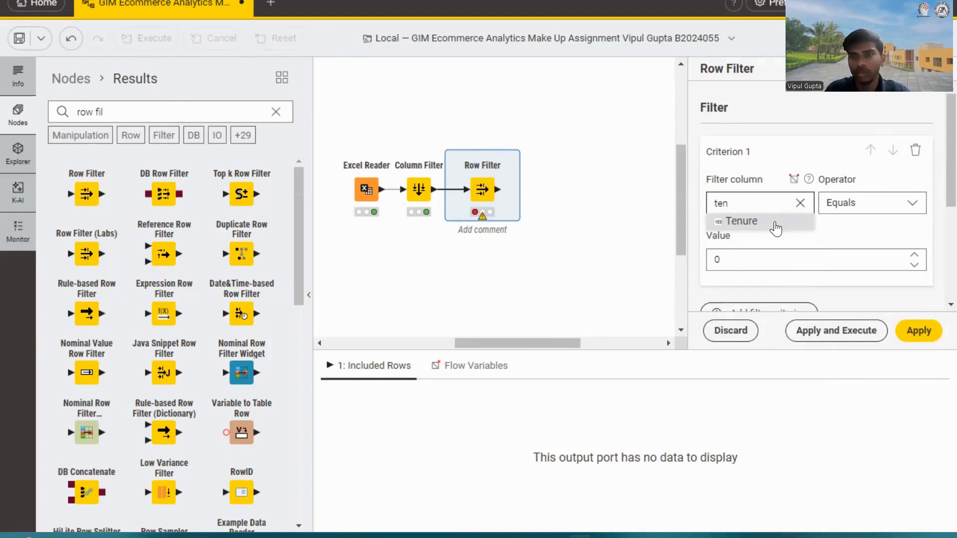
{"action": "left_click", "coordinate": [773, 220]}
{"action": "left_click", "coordinate": [876, 209]}
{"action": "scroll", "coordinate": [870, 260], "scroll_direction": "down", "scroll_amount": 2}
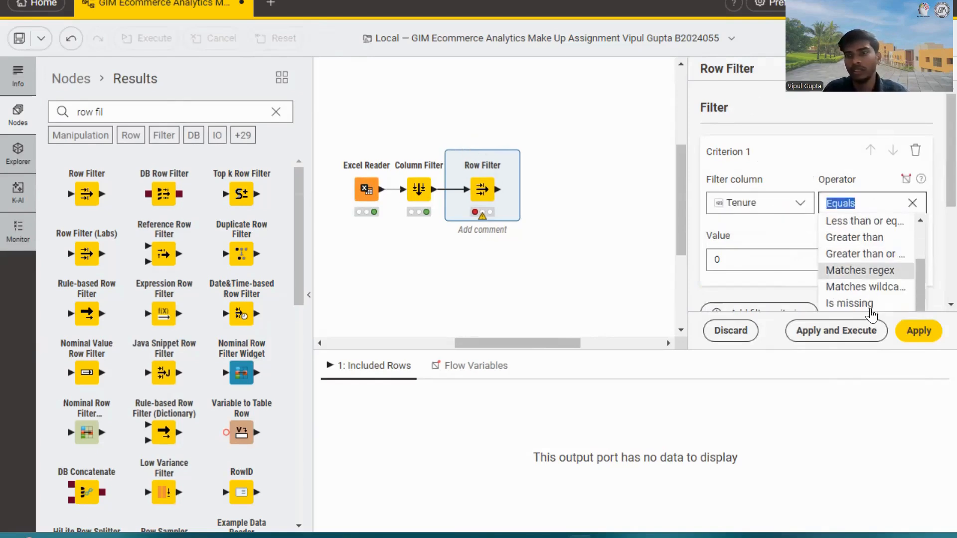
{"action": "scroll", "coordinate": [872, 312], "scroll_direction": "down", "scroll_amount": 3}
{"action": "left_click", "coordinate": [883, 132]}
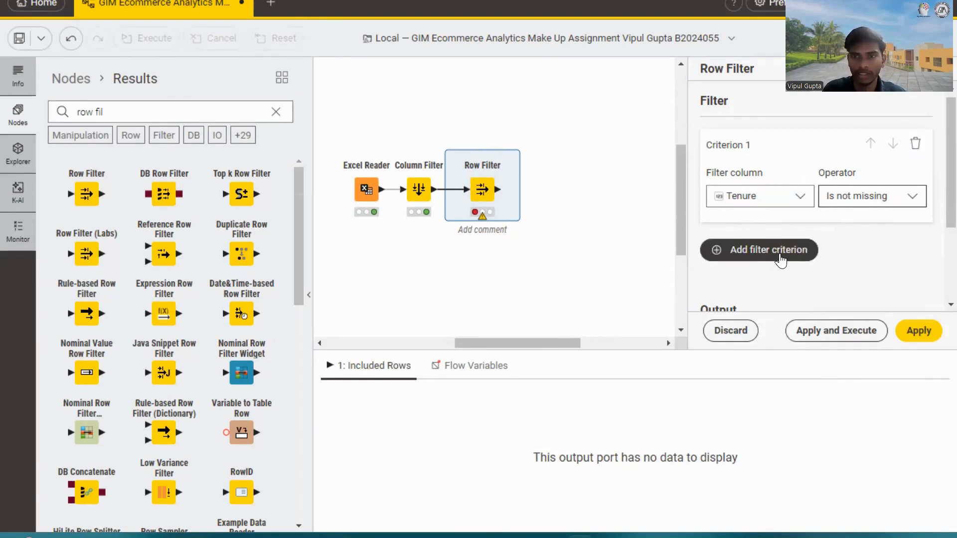
Apply and execute the Row Filter, and check the output statistics for missing values in Tenure.
{"action": "left_click", "coordinate": [817, 334]}
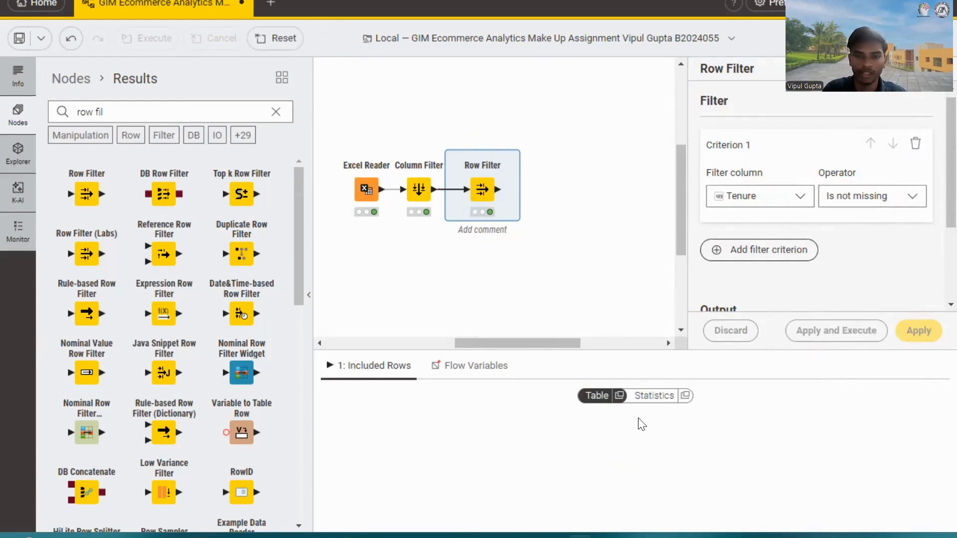
{"action": "left_click", "coordinate": [655, 397]}
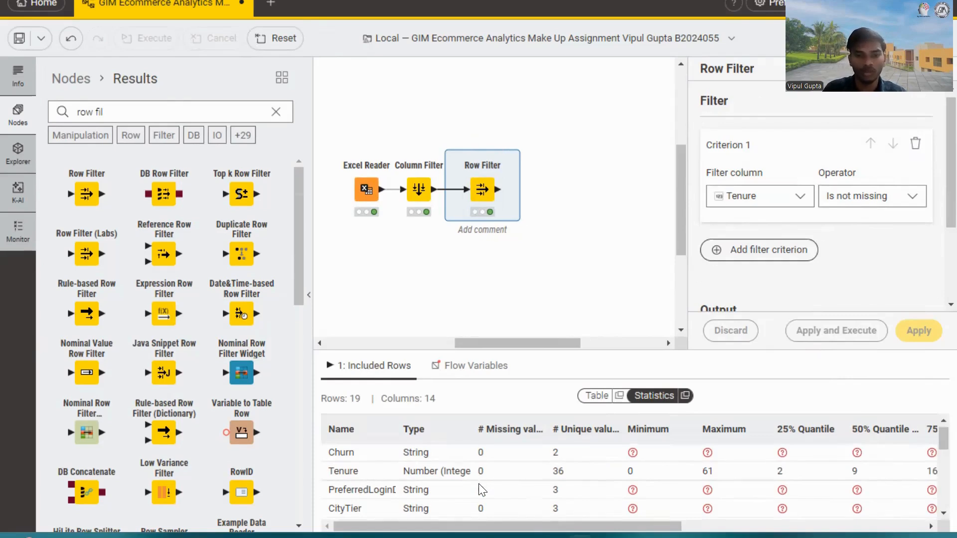
{"action": "scroll", "coordinate": [480, 485], "scroll_direction": "down", "scroll_amount": 3}
{"action": "scroll", "coordinate": [466, 498], "scroll_direction": "up", "scroll_amount": 3}
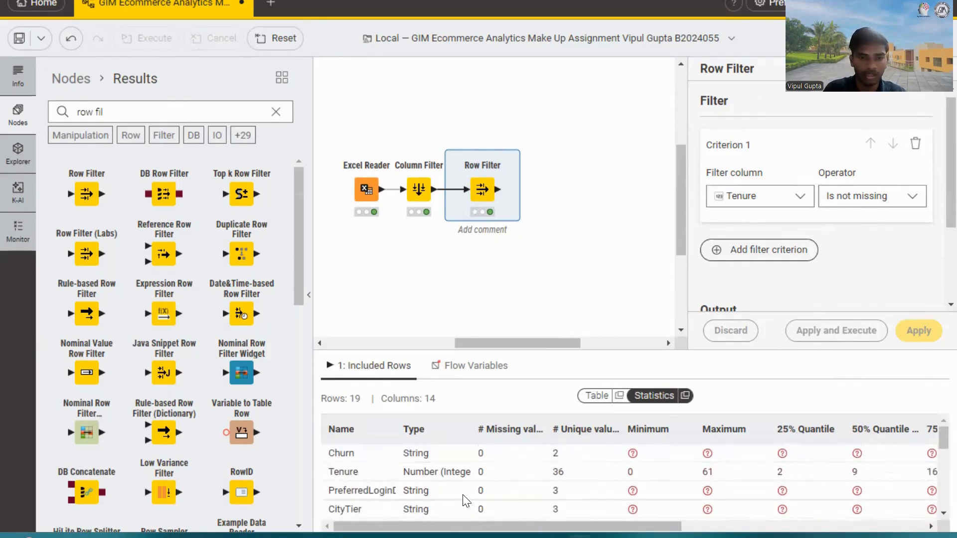
Add a second filter criterion to the Row Filter and look through the statistics for the next column with missing values.
{"action": "left_click", "coordinate": [727, 254]}
{"action": "left_click", "coordinate": [748, 249]}
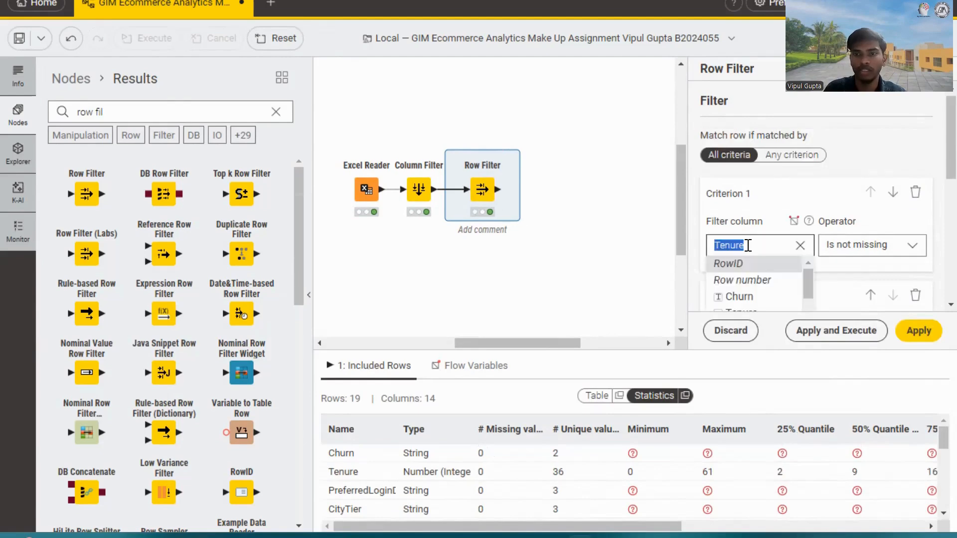
{"action": "left_click", "coordinate": [820, 208]}
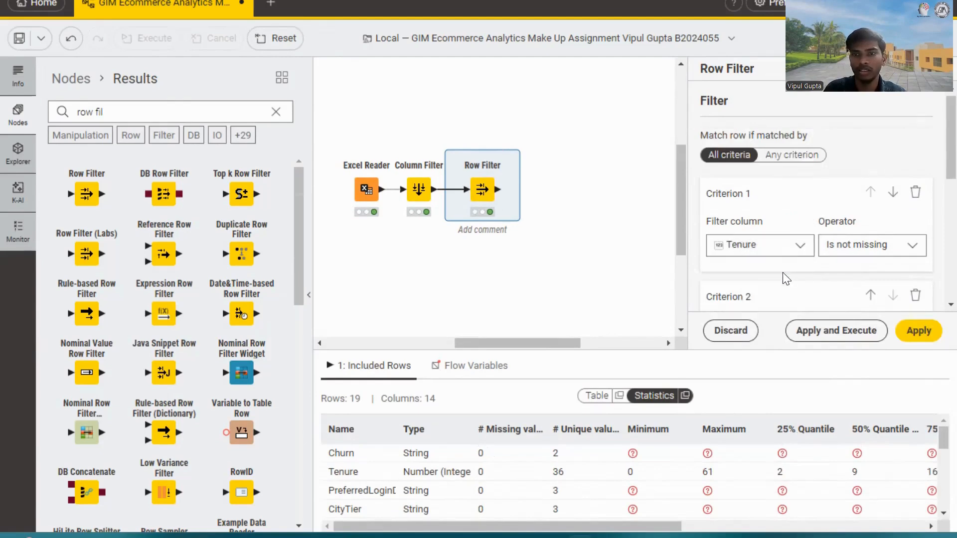
{"action": "scroll", "coordinate": [775, 305], "scroll_direction": "down", "scroll_amount": 2}
{"action": "left_click", "coordinate": [748, 273]}
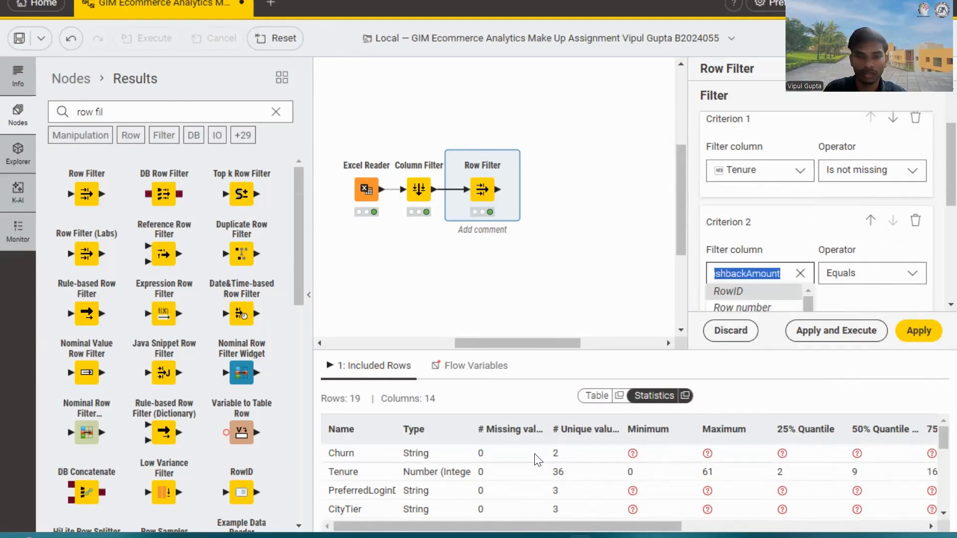
{"action": "scroll", "coordinate": [519, 481], "scroll_direction": "down", "scroll_amount": 3}
{"action": "scroll", "coordinate": [522, 483], "scroll_direction": "up", "scroll_amount": 1}
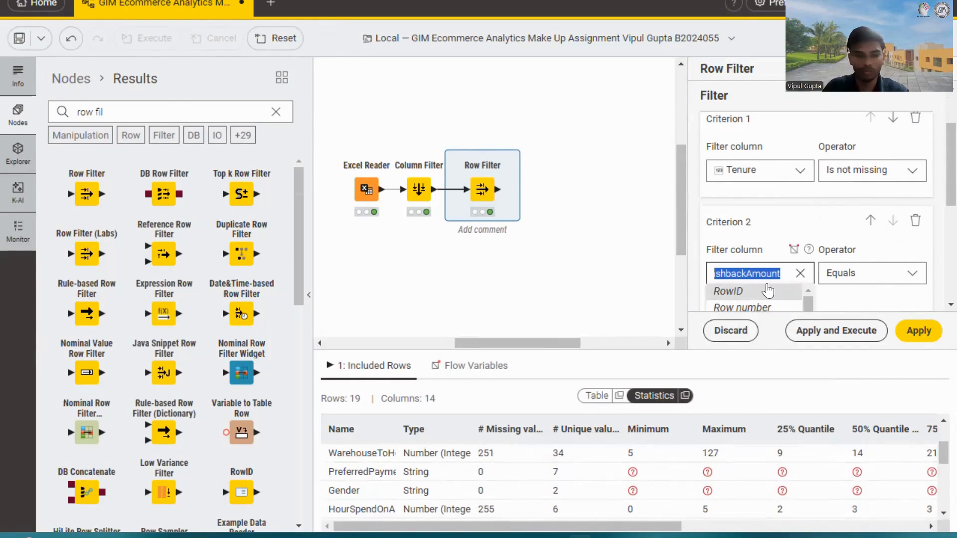
Set the second criterion to the WarehouseToHome column with the operator Is not missing.
{"action": "type", "text": "ware"}
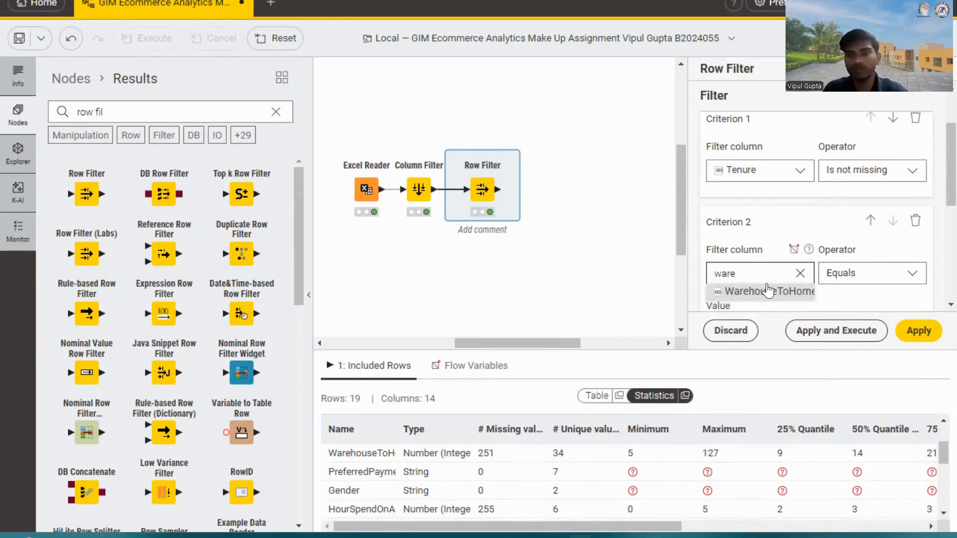
{"action": "left_click", "coordinate": [768, 291]}
{"action": "left_click", "coordinate": [872, 275]}
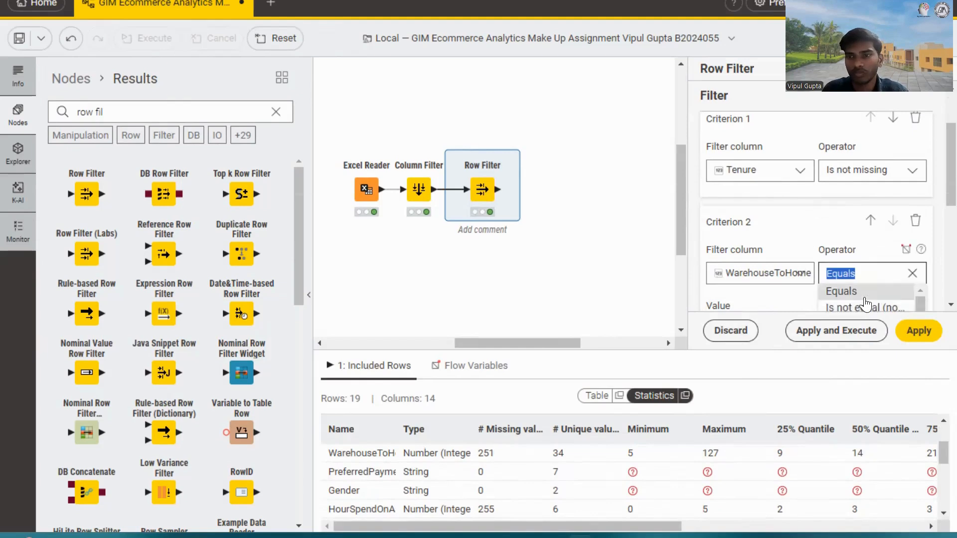
{"action": "scroll", "coordinate": [866, 303], "scroll_direction": "down", "scroll_amount": 5}
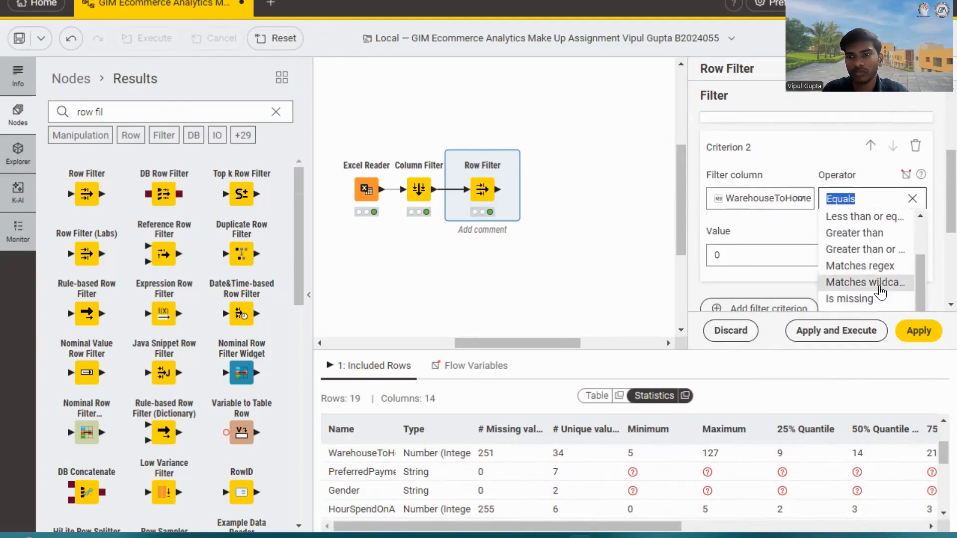
{"action": "scroll", "coordinate": [880, 293], "scroll_direction": "down", "scroll_amount": 3}
{"action": "left_click", "coordinate": [870, 129]}
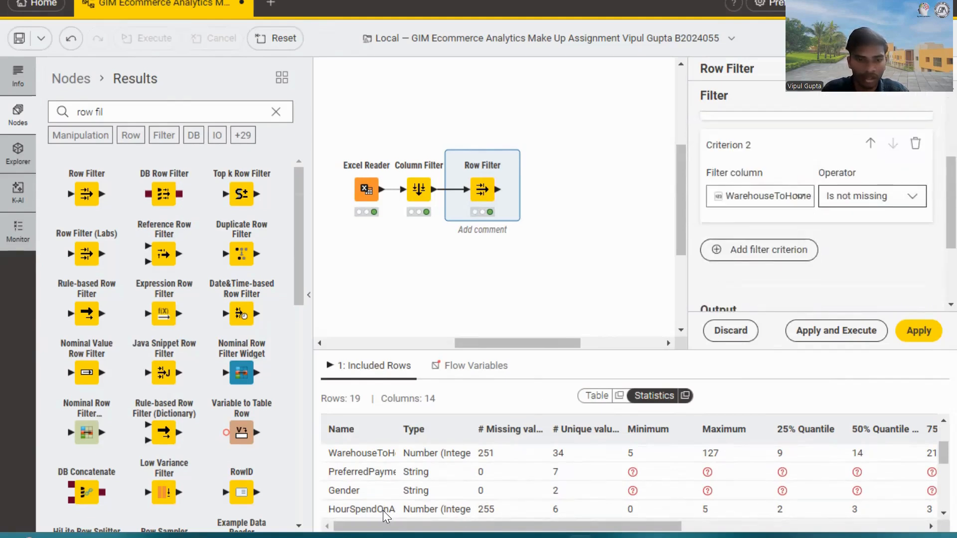
Add a third filter criterion on the HourSpendOnApp column with the operator Is not missing.
{"action": "left_click", "coordinate": [770, 250]}
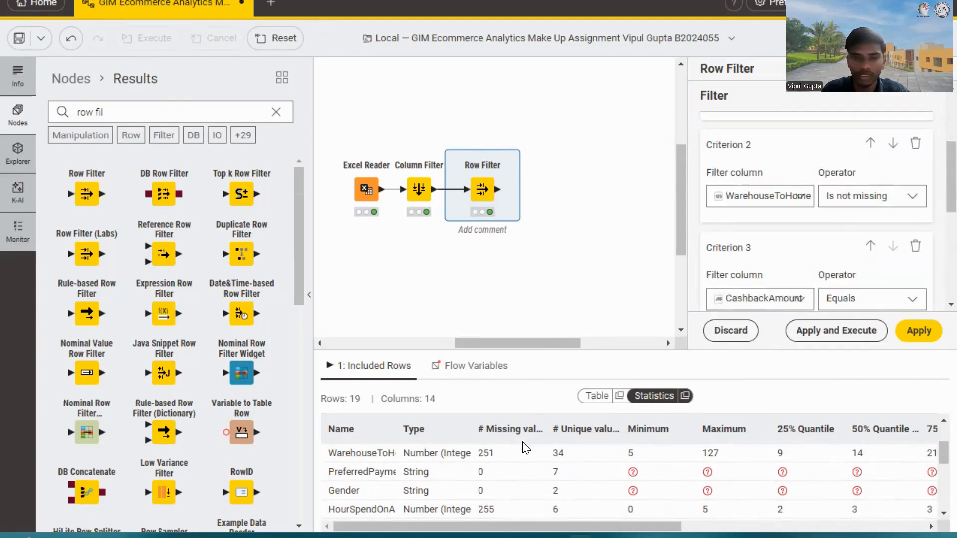
{"action": "left_click", "coordinate": [750, 299]}
{"action": "type", "text": "hi"}
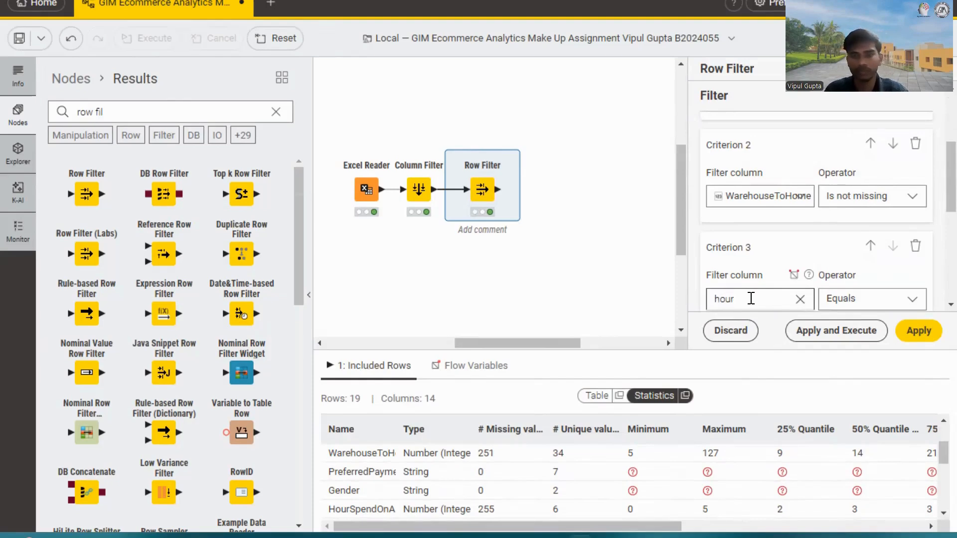
{"action": "scroll", "coordinate": [768, 239], "scroll_direction": "down", "scroll_amount": 3}
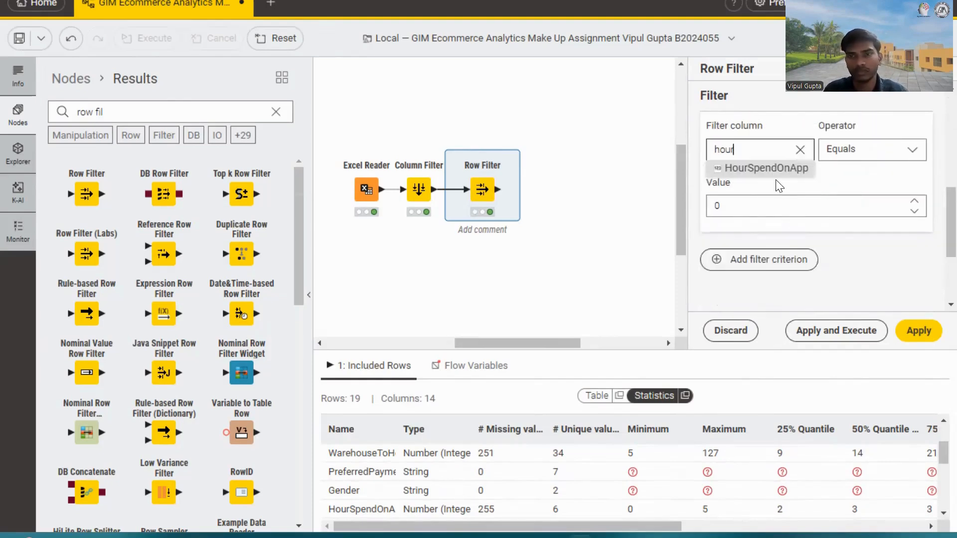
{"action": "left_click", "coordinate": [770, 169]}
{"action": "left_click", "coordinate": [842, 151]}
{"action": "scroll", "coordinate": [863, 224], "scroll_direction": "down", "scroll_amount": 3}
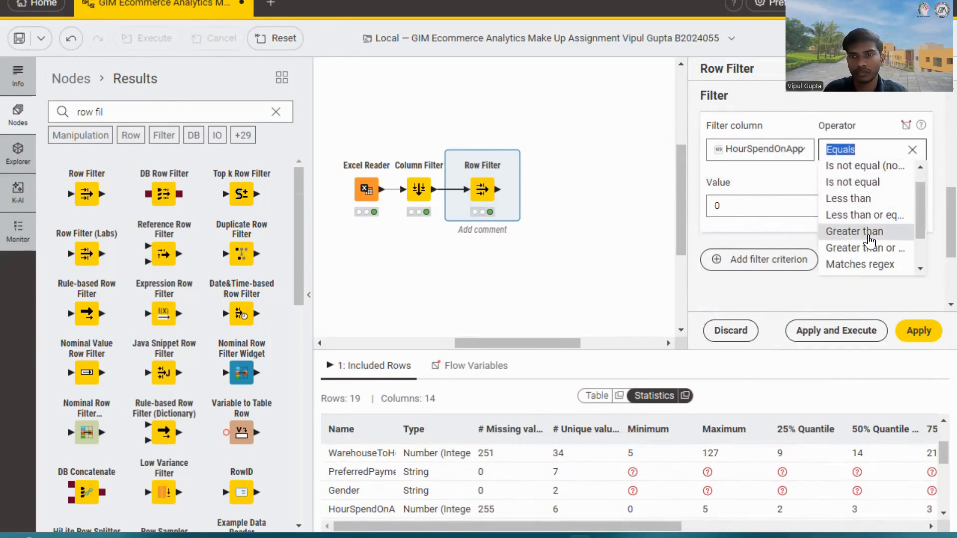
{"action": "left_click", "coordinate": [867, 267]}
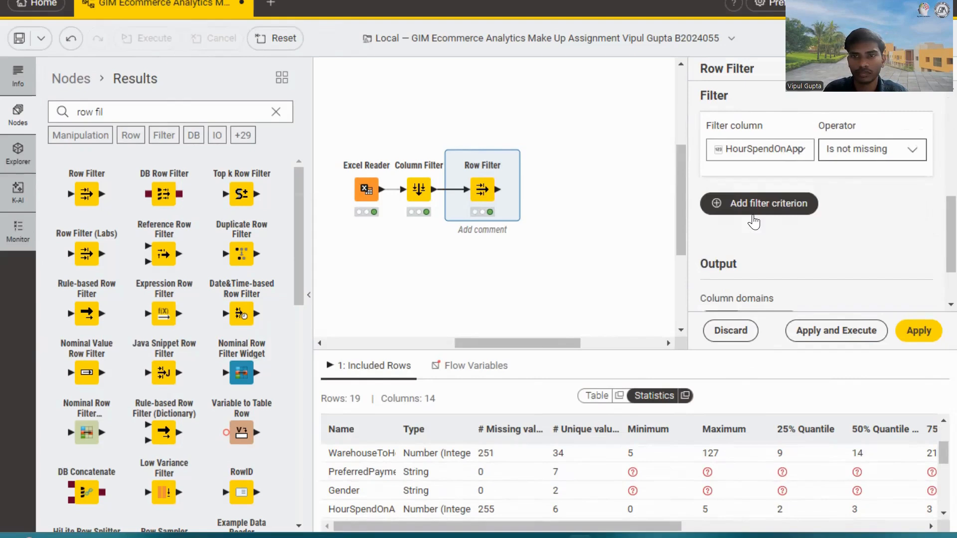
Add a fourth filter criterion on the order amount hike column with the operator Is not missing.
{"action": "left_click", "coordinate": [755, 214]}
{"action": "left_click", "coordinate": [758, 252]}
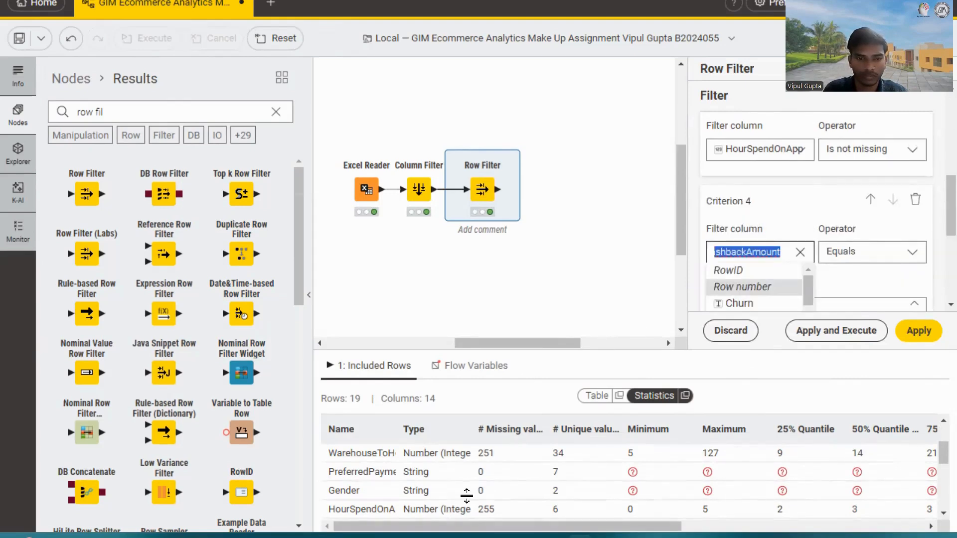
{"action": "scroll", "coordinate": [491, 491], "scroll_direction": "down", "scroll_amount": 2}
{"action": "scroll", "coordinate": [492, 486], "scroll_direction": "down", "scroll_amount": 2}
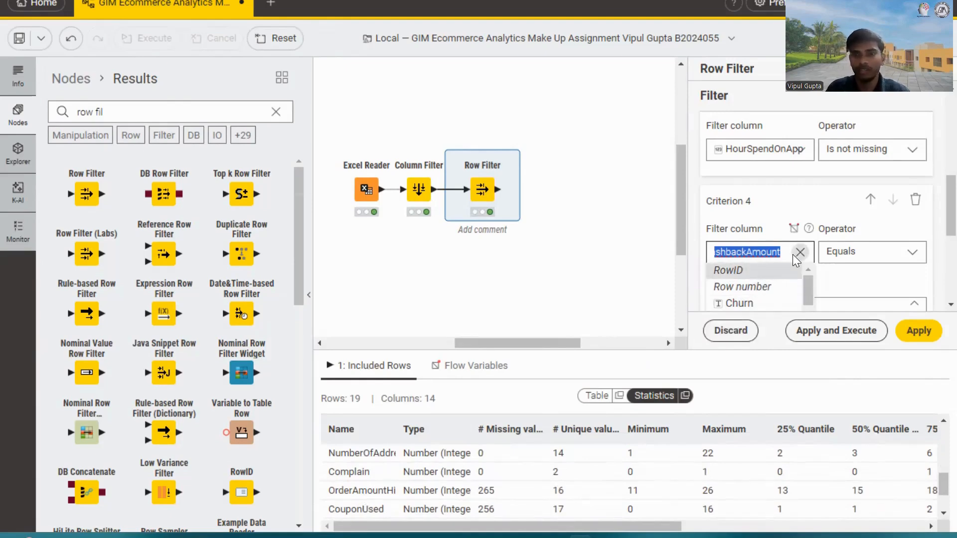
{"action": "type", "text": "crder"}
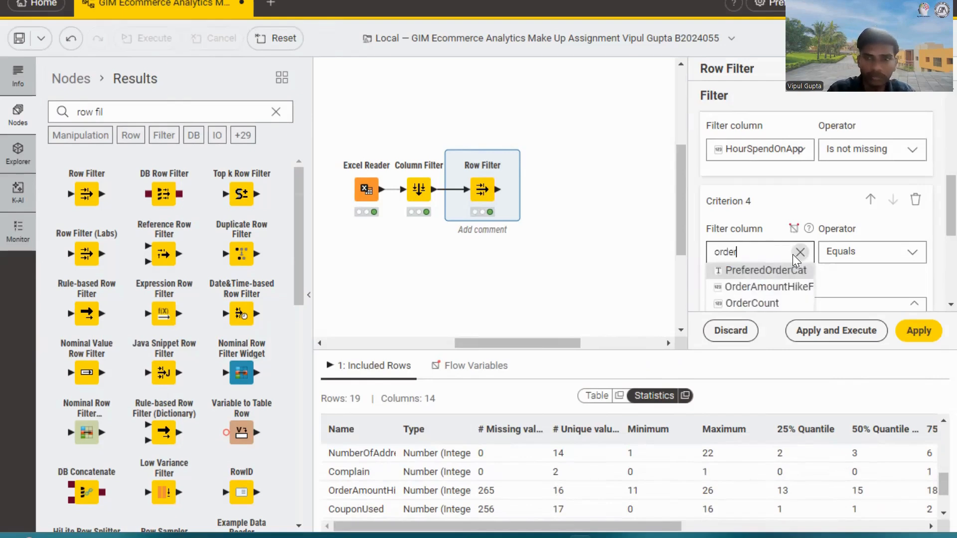
{"action": "left_click", "coordinate": [795, 287]}
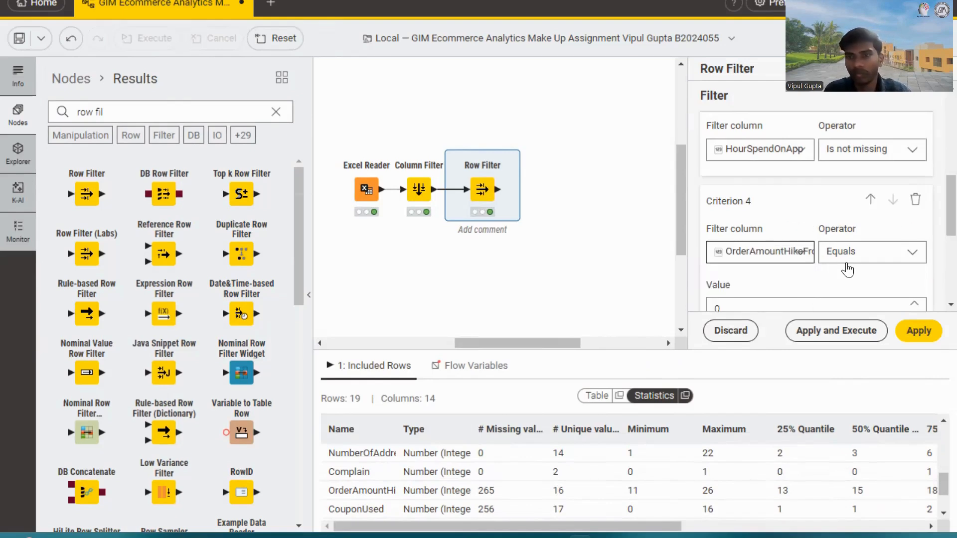
{"action": "left_click", "coordinate": [853, 259]}
{"action": "scroll", "coordinate": [877, 290], "scroll_direction": "down", "scroll_amount": 5}
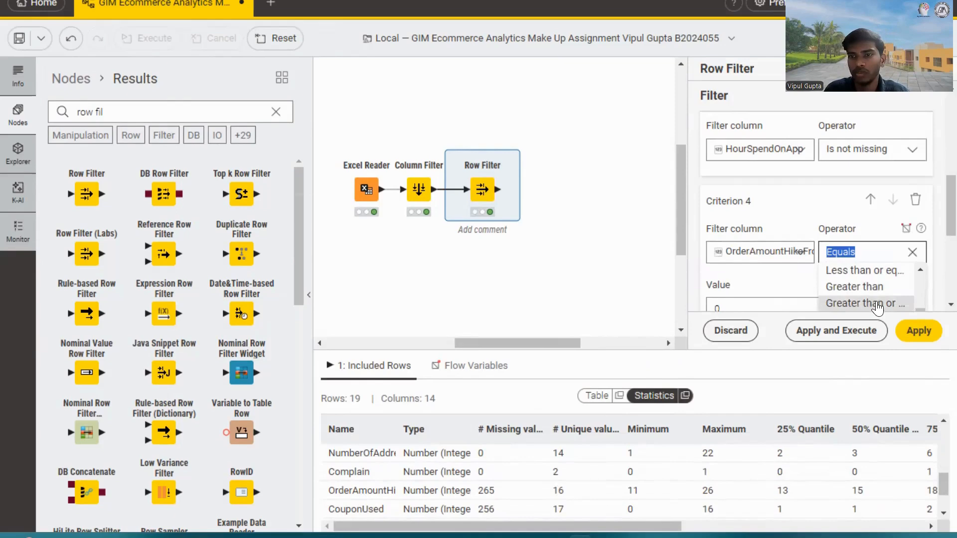
{"action": "left_click", "coordinate": [891, 215]}
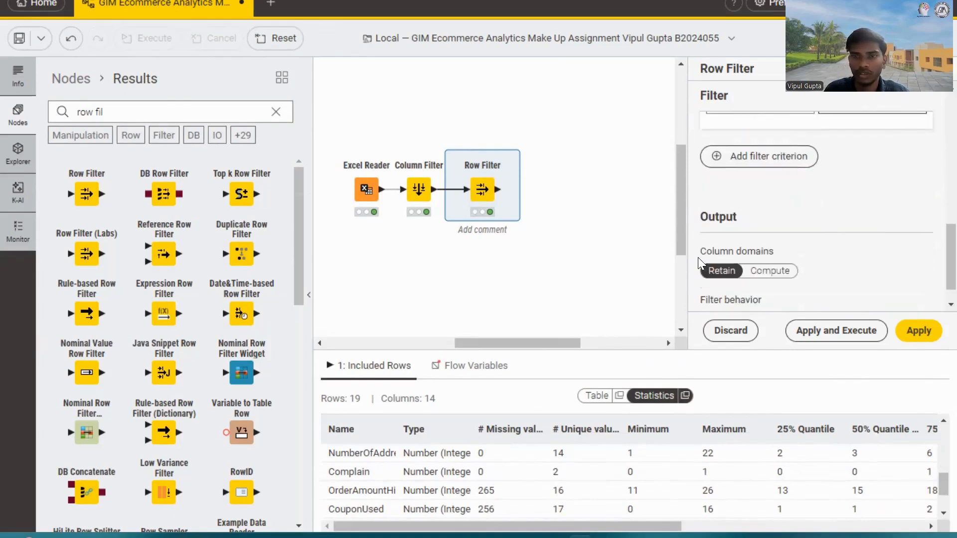
Add a fifth filter criterion on the CouponUsed column with the operator Is not missing.
{"action": "scroll", "coordinate": [766, 180], "scroll_direction": "up", "scroll_amount": 2}
{"action": "left_click", "coordinate": [769, 232]}
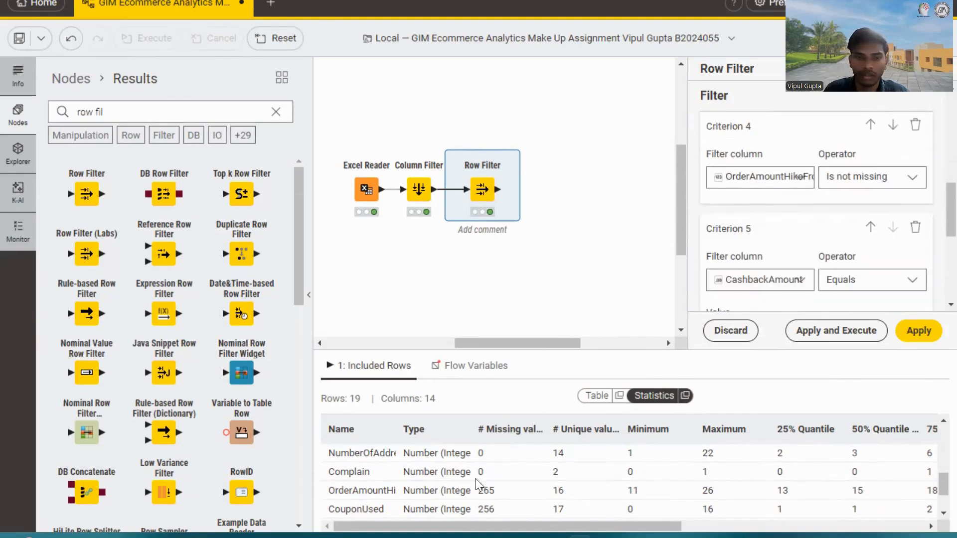
{"action": "scroll", "coordinate": [446, 500], "scroll_direction": "down", "scroll_amount": 3}
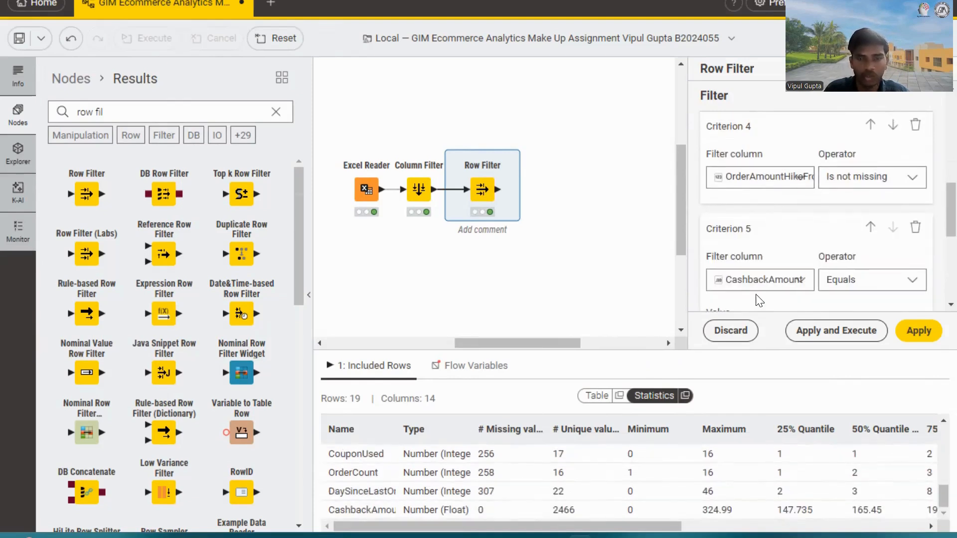
{"action": "left_click", "coordinate": [750, 282]}
{"action": "type", "text": "coup"}
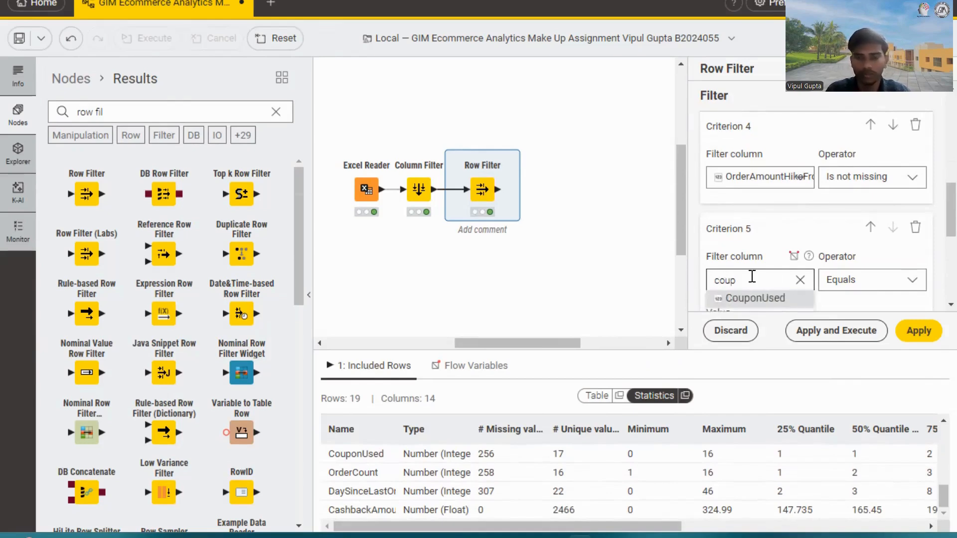
{"action": "left_click", "coordinate": [765, 298]}
{"action": "left_click", "coordinate": [843, 279]}
{"action": "scroll", "coordinate": [859, 220], "scroll_direction": "down", "scroll_amount": 3}
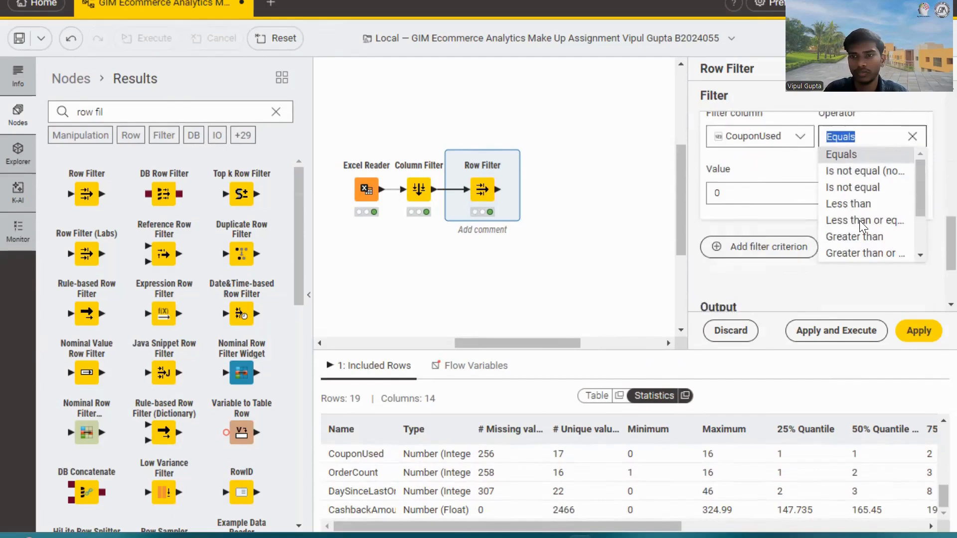
{"action": "scroll", "coordinate": [861, 234], "scroll_direction": "down", "scroll_amount": 2}
{"action": "scroll", "coordinate": [861, 234], "scroll_direction": "down", "scroll_amount": 3}
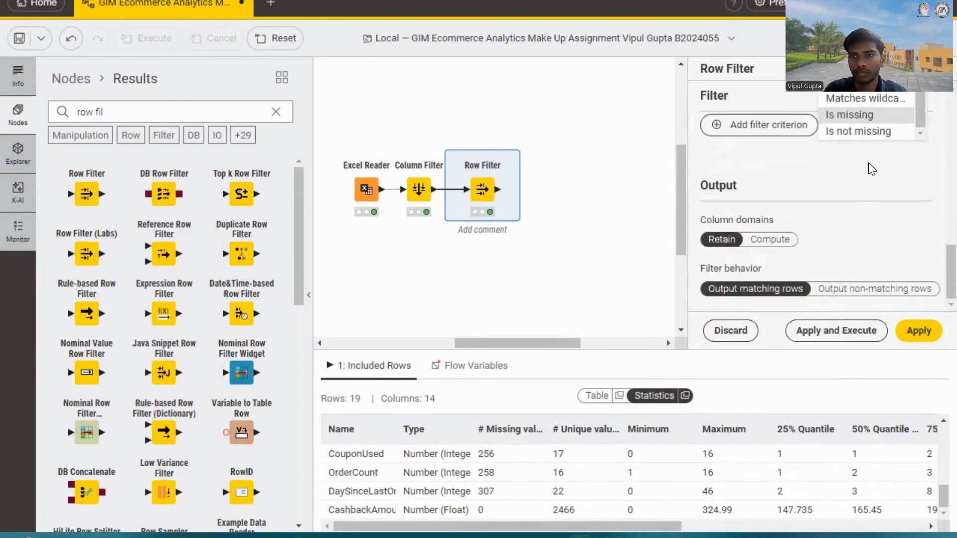
{"action": "left_click", "coordinate": [862, 129]}
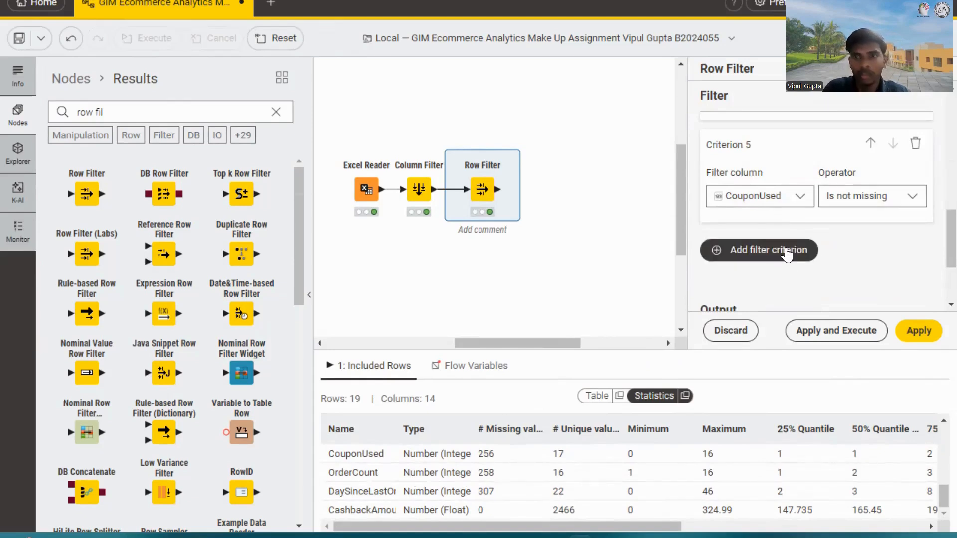
Add a sixth filter criterion on the OrderCount column with the operator Is not missing.
{"action": "left_click", "coordinate": [759, 250]}
{"action": "left_click", "coordinate": [747, 290]}
{"action": "type", "text": "orderc"}
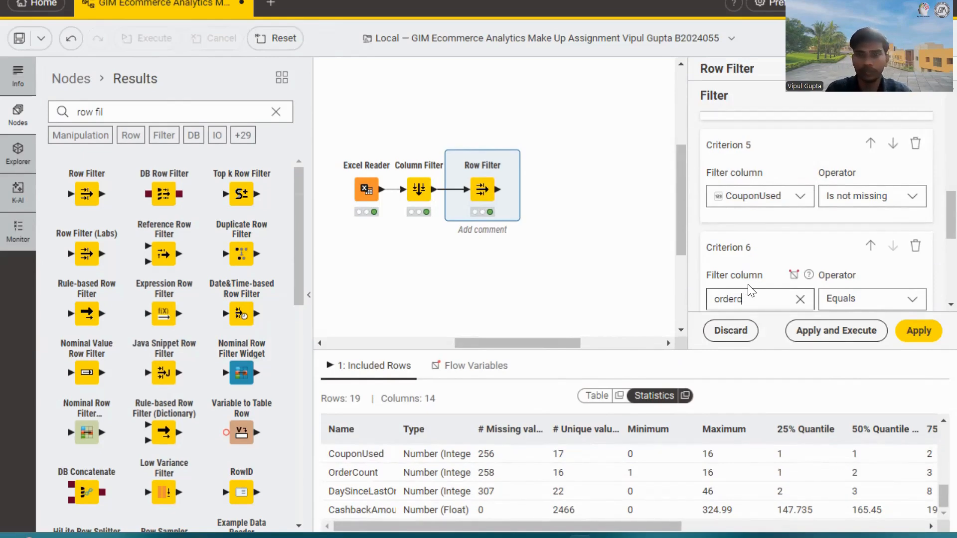
{"action": "scroll", "coordinate": [751, 288], "scroll_direction": "down", "scroll_amount": 3}
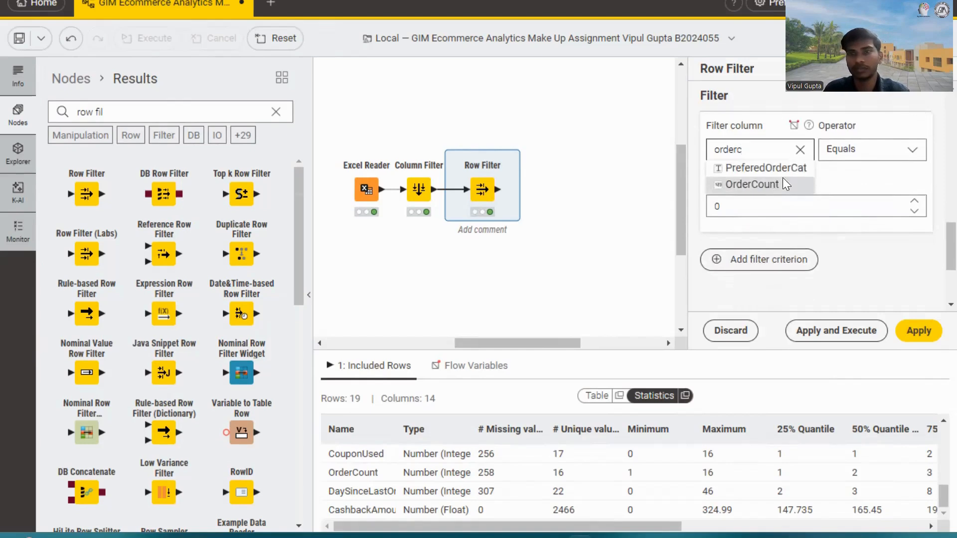
{"action": "left_click", "coordinate": [782, 185]}
{"action": "left_click", "coordinate": [872, 149]}
{"action": "scroll", "coordinate": [862, 235], "scroll_direction": "down", "scroll_amount": 4}
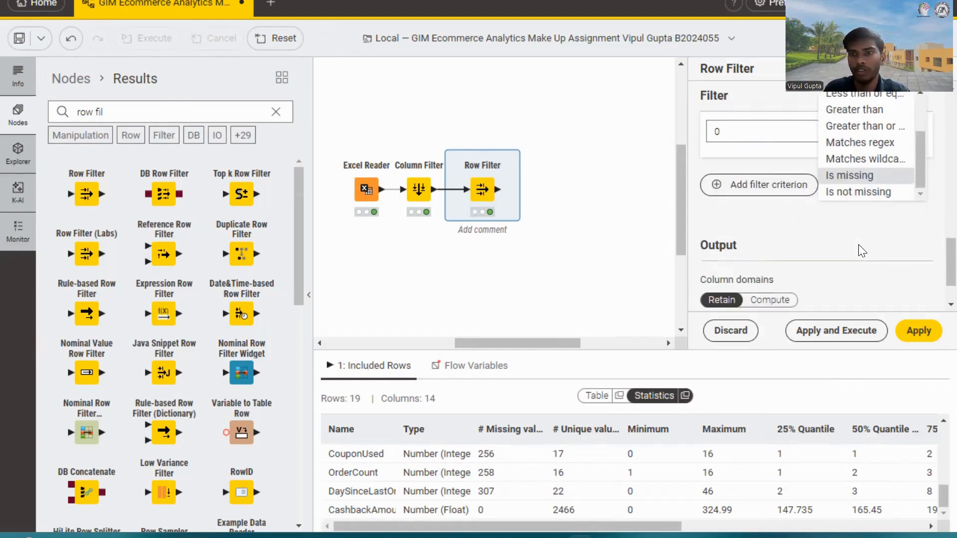
{"action": "left_click", "coordinate": [858, 192]}
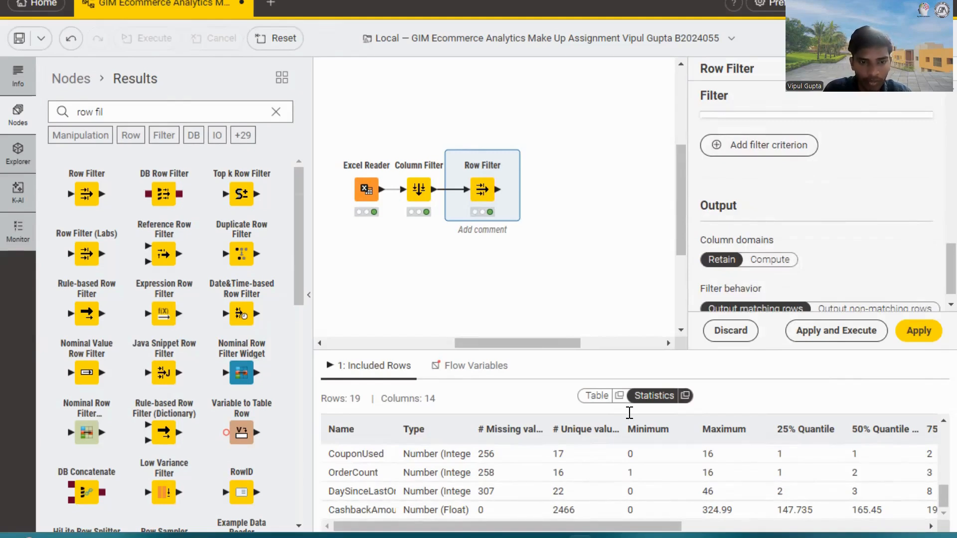
Add a seventh filter criterion on the DaySinceLastOrder column with the operator Is not missing.
{"action": "left_click", "coordinate": [739, 144]}
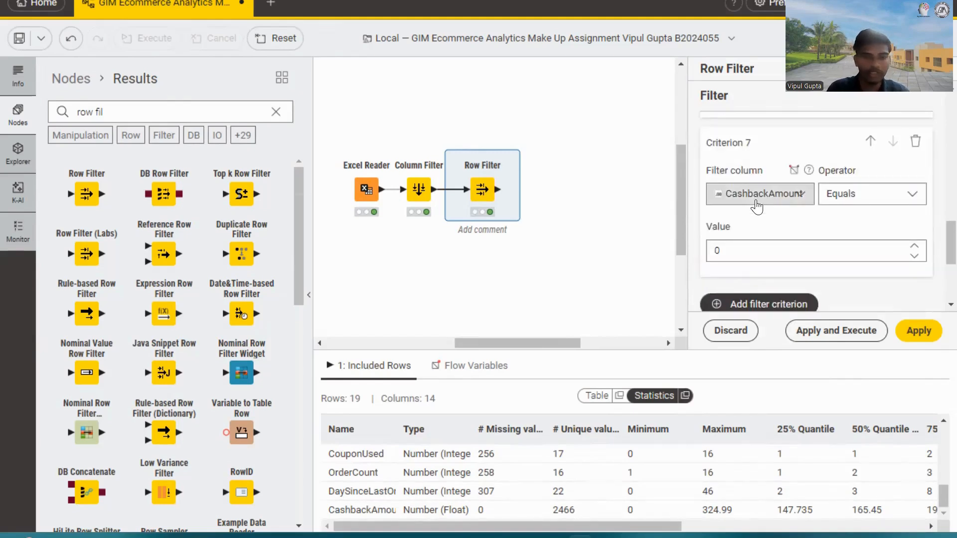
{"action": "left_click", "coordinate": [758, 197]}
{"action": "type", "text": "da"}
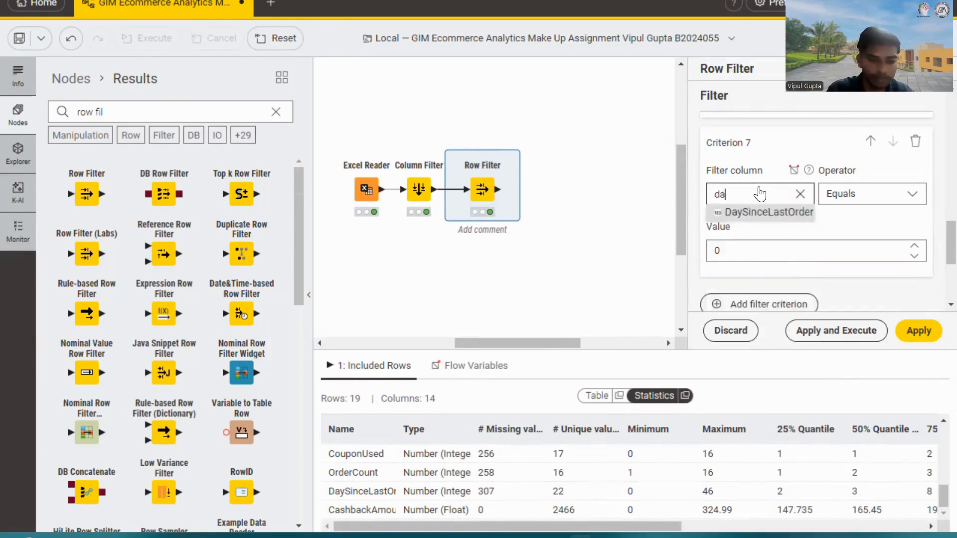
{"action": "type", "text": "y sin"}
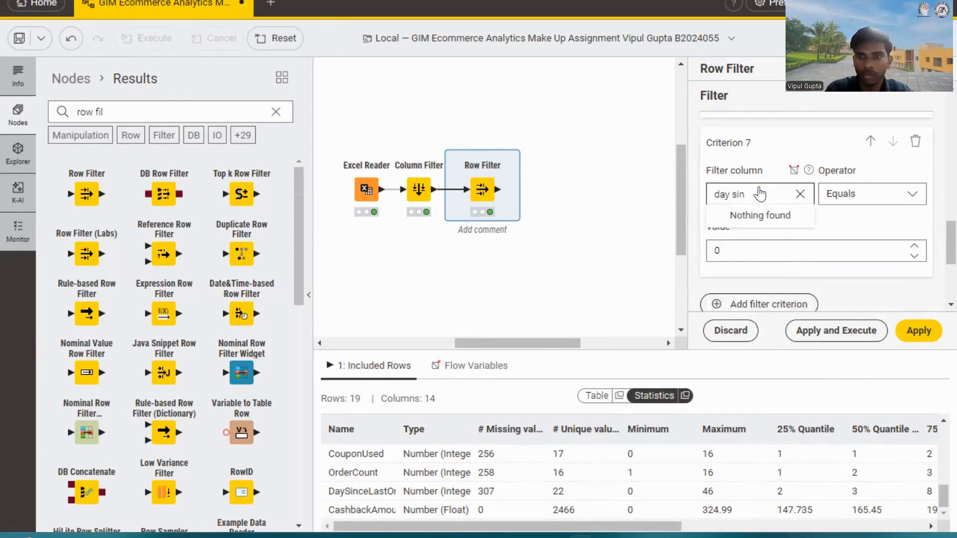
{"action": "key", "text": "BackSpace"}
{"action": "key", "text": "BackSpace"}
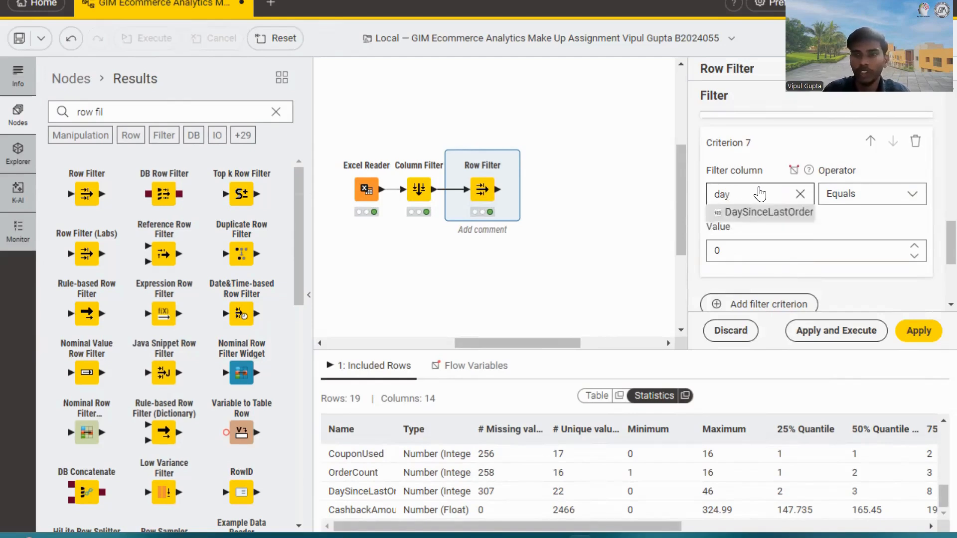
{"action": "left_click", "coordinate": [768, 215]}
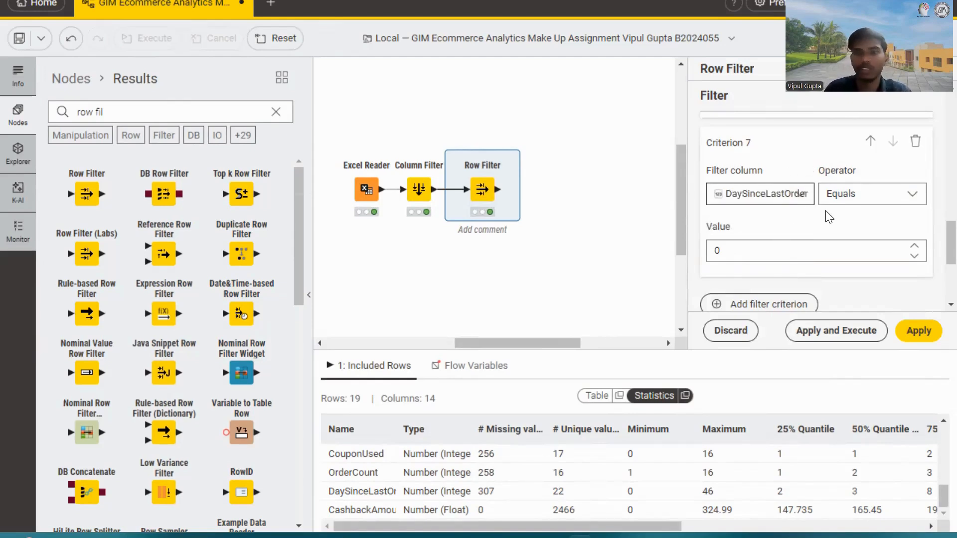
{"action": "left_click", "coordinate": [883, 204]}
{"action": "scroll", "coordinate": [868, 259], "scroll_direction": "down", "scroll_amount": 5}
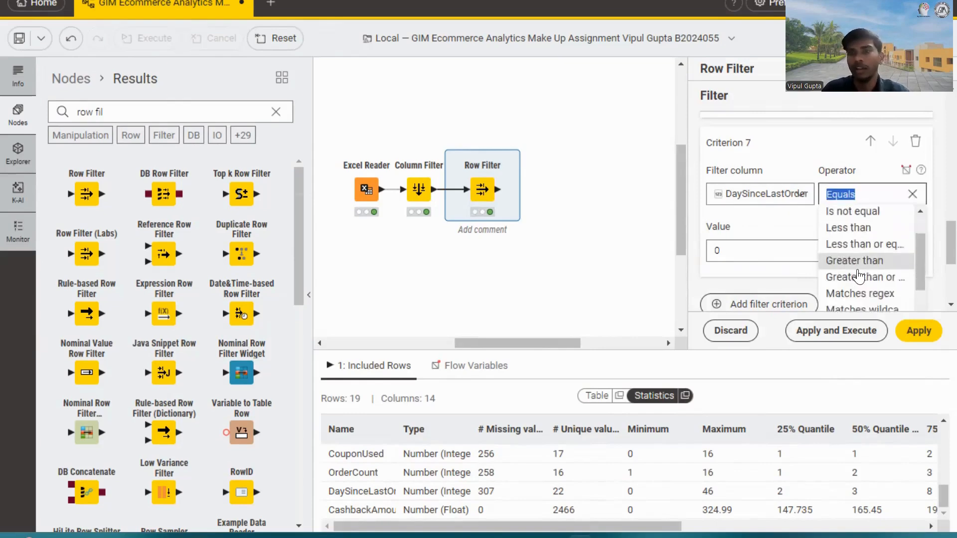
{"action": "left_click", "coordinate": [857, 130]}
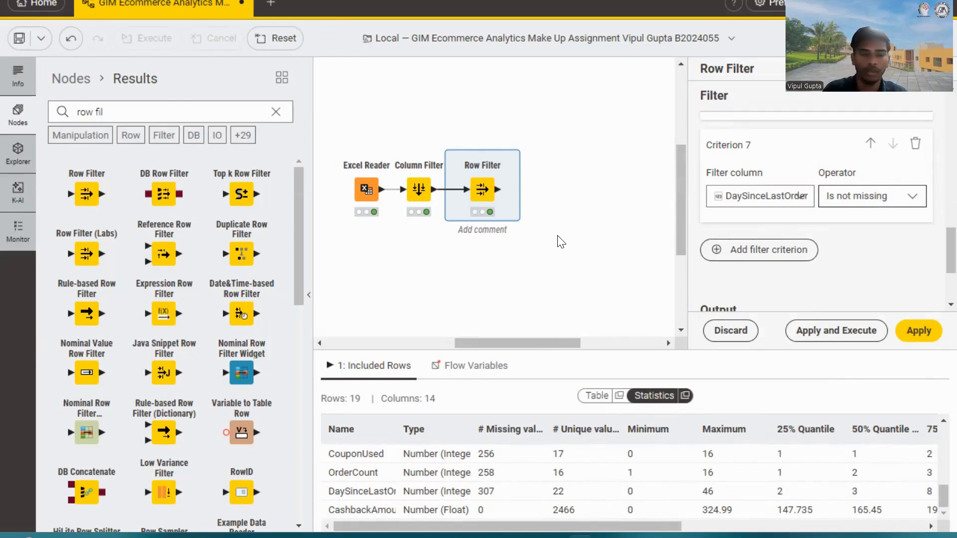
Apply and execute the Row Filter, and check the missing value counts of all columns in the output statistics.
{"action": "left_click", "coordinate": [858, 333]}
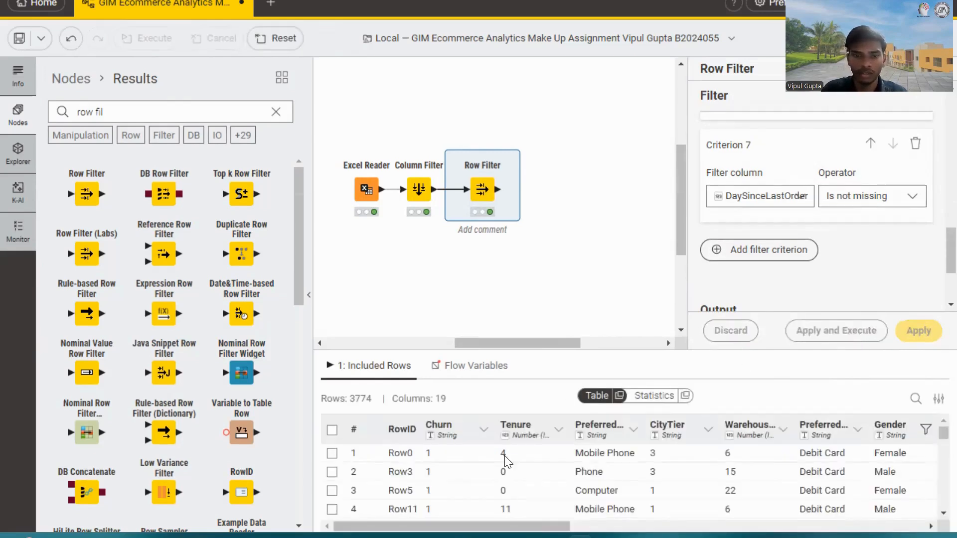
{"action": "left_click", "coordinate": [654, 395]}
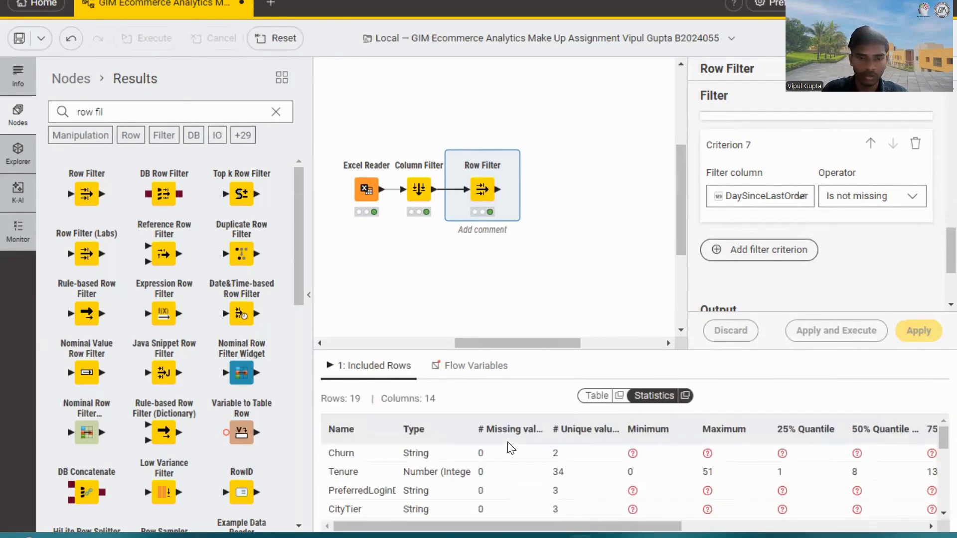
{"action": "scroll", "coordinate": [513, 480], "scroll_direction": "down", "scroll_amount": 3}
{"action": "scroll", "coordinate": [513, 481], "scroll_direction": "down", "scroll_amount": 3}
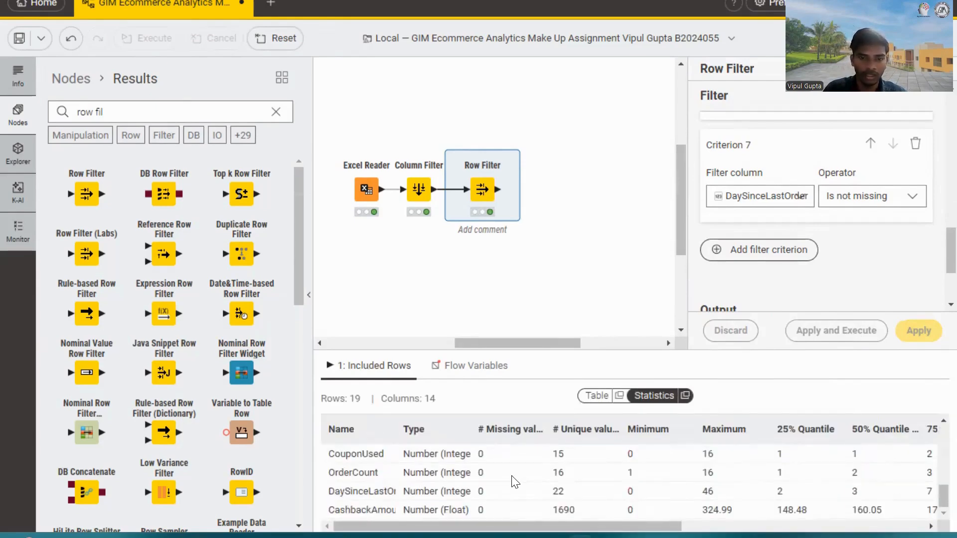
{"action": "scroll", "coordinate": [515, 482], "scroll_direction": "up", "scroll_amount": 5}
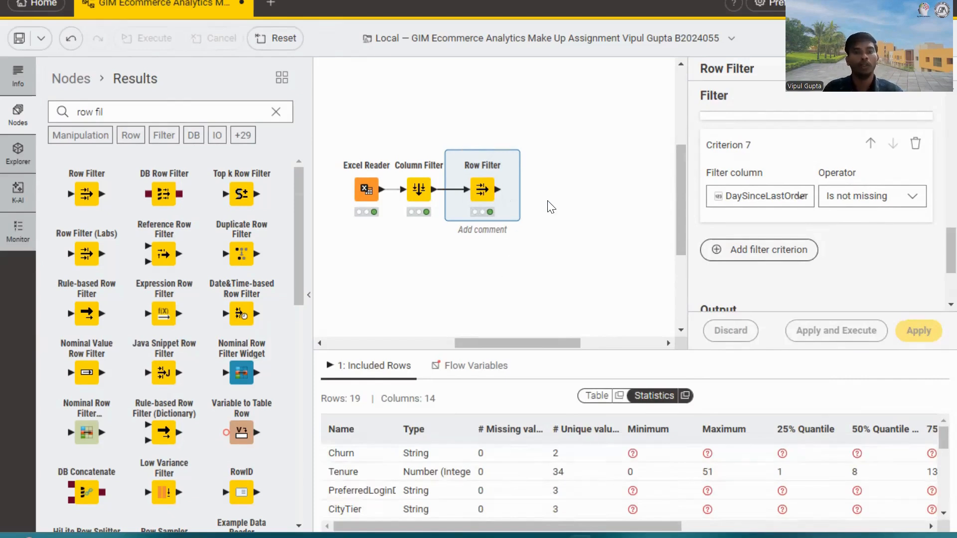
Add a Pie Chart node connected to the Row Filter output and execute it.
{"action": "left_click", "coordinate": [275, 112]}
{"action": "type", "text": "pie c"}
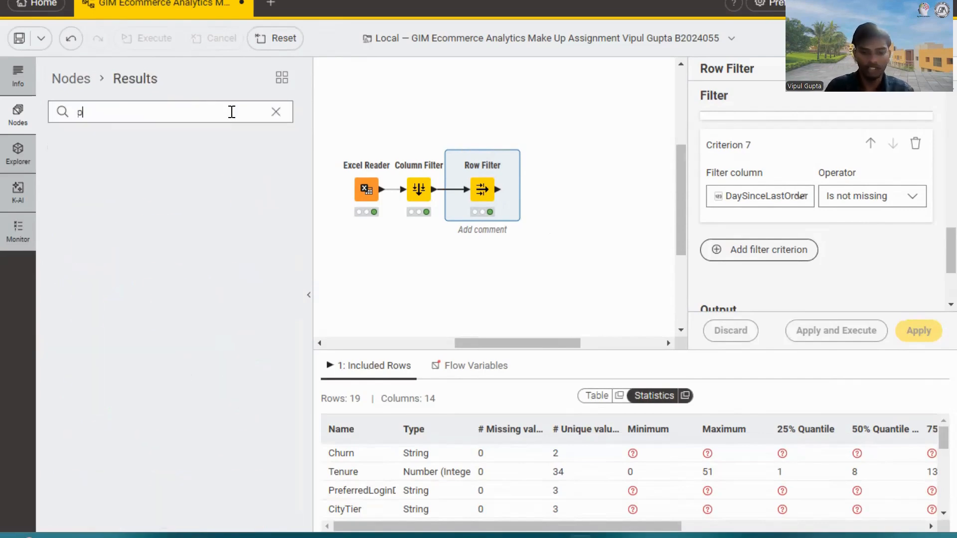
{"action": "key", "text": "BackSpace"}
{"action": "key", "text": "BackSpace"}
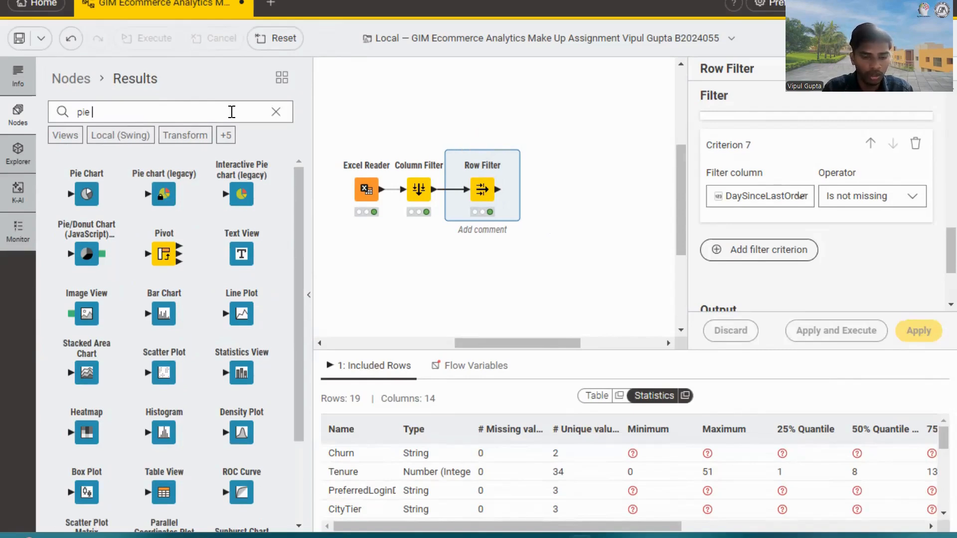
{"action": "type", "text": "cha"}
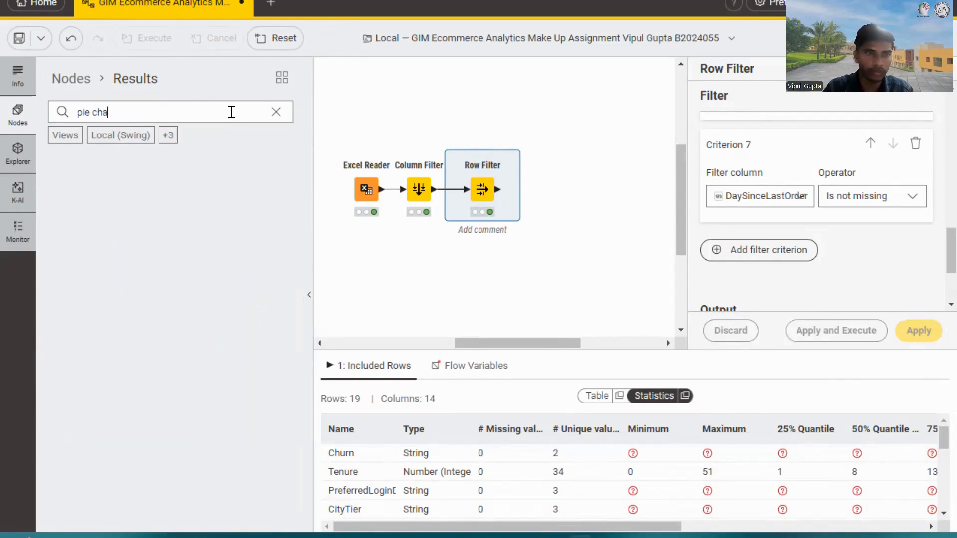
{"action": "left_click_drag", "start_coordinate": [84, 185], "coordinate": [532, 192]}
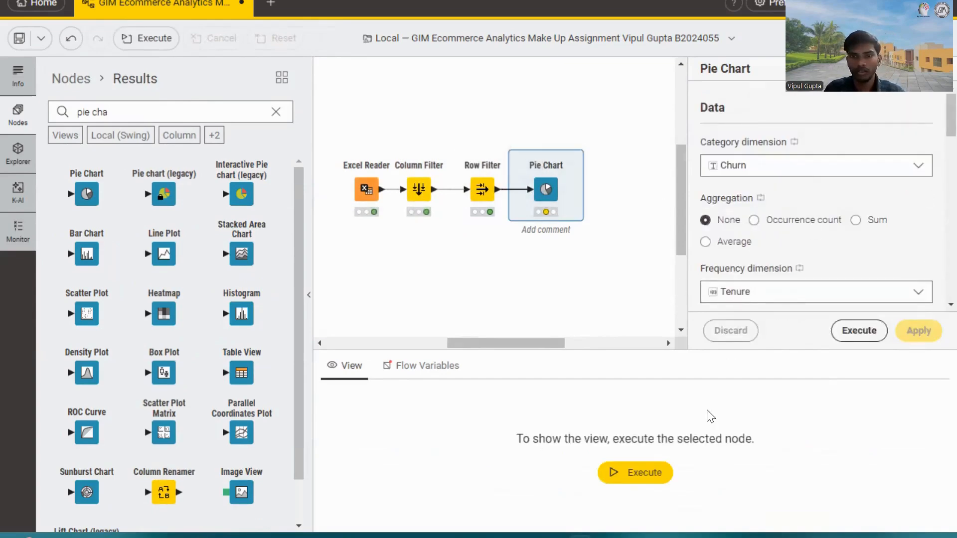
{"action": "left_click", "coordinate": [645, 478]}
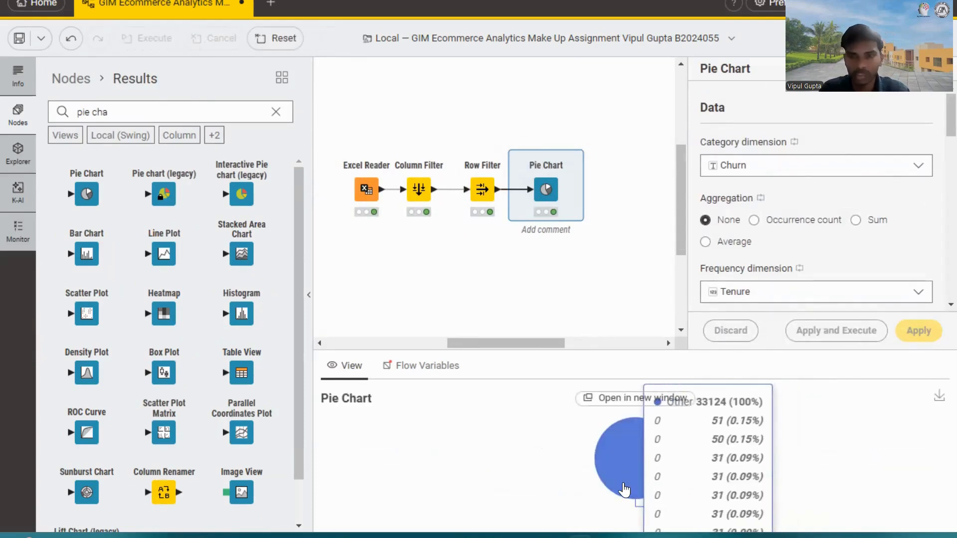
Set the Pie Chart aggregation to Occurrence count, re-execute it and inspect the share of each Churn category.
{"action": "left_click", "coordinate": [754, 220]}
{"action": "left_click", "coordinate": [801, 331]}
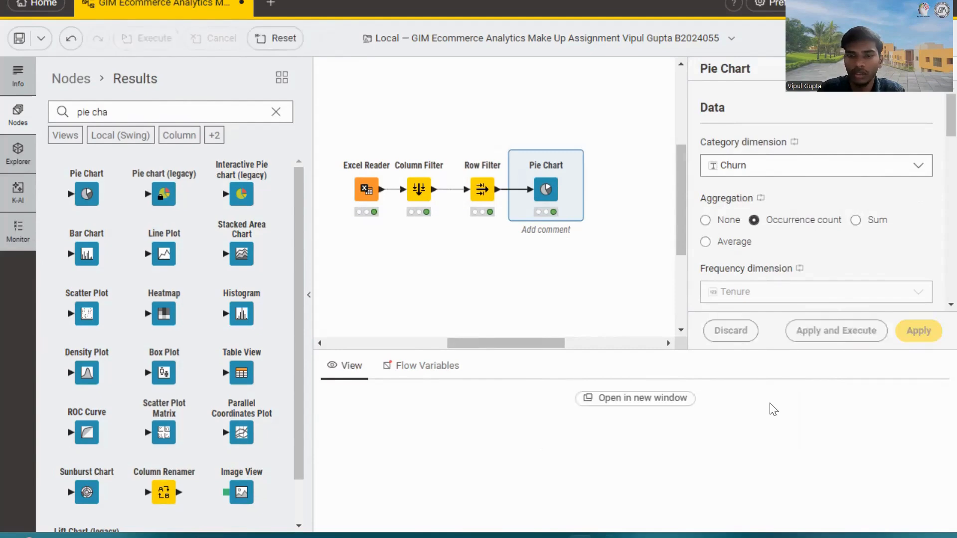
{"action": "mouse_move", "coordinate": [621, 443]}
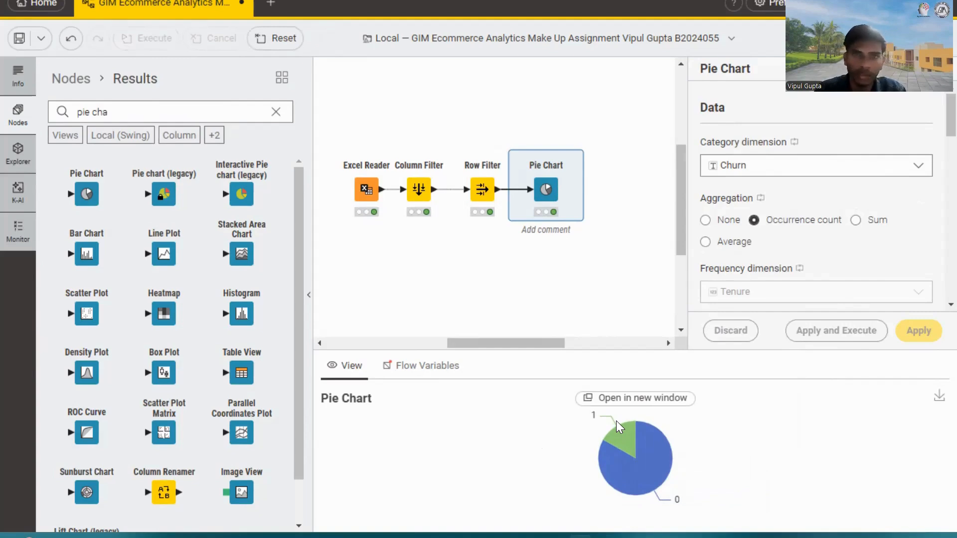
{"action": "mouse_move", "coordinate": [663, 473]}
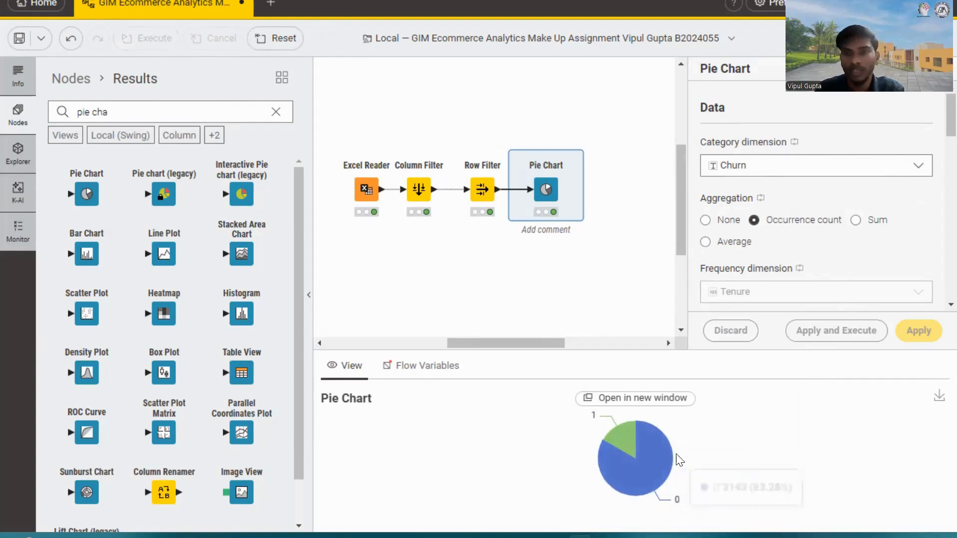
{"action": "mouse_move", "coordinate": [555, 197]}
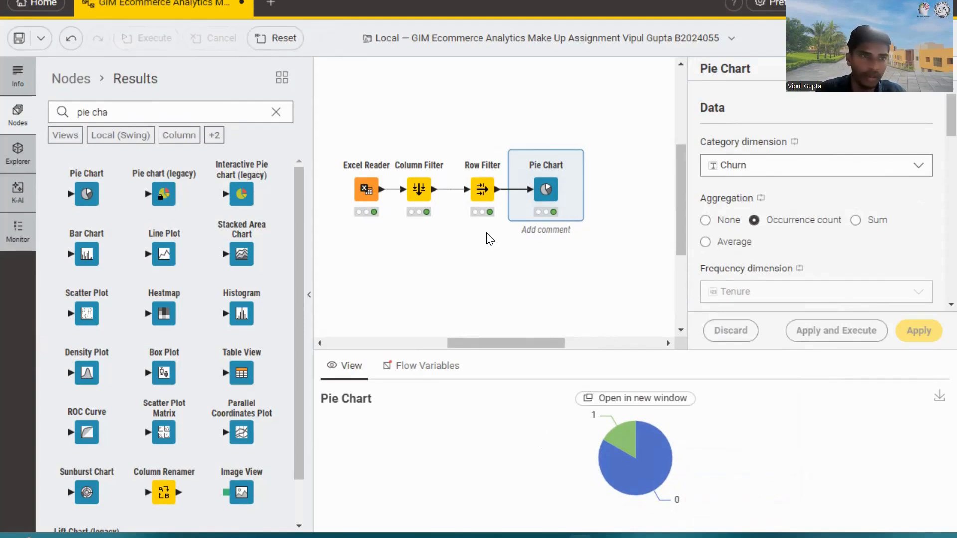
Add a Linear Correlation node below the Pie Chart and connect the Row Filter output to it.
{"action": "left_click", "coordinate": [276, 112]}
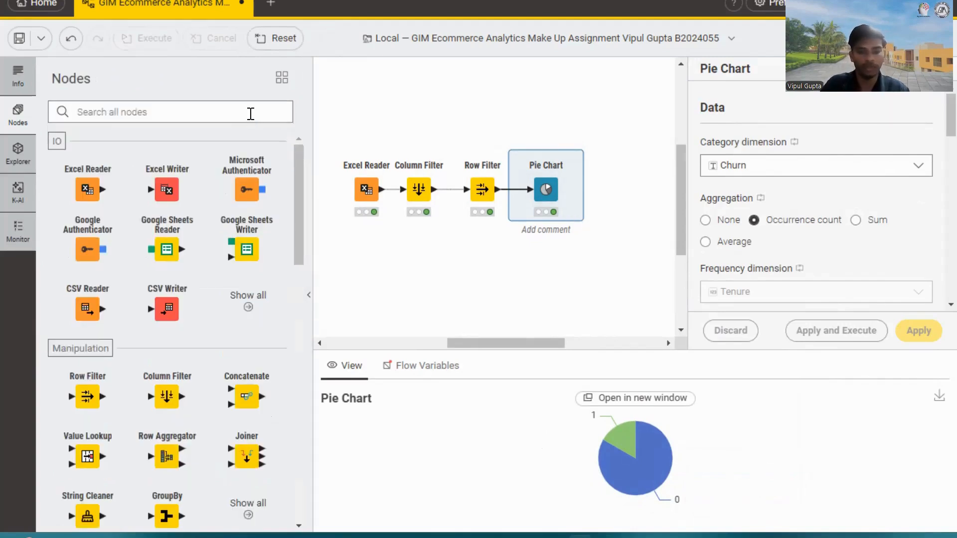
{"action": "type", "text": "lina"}
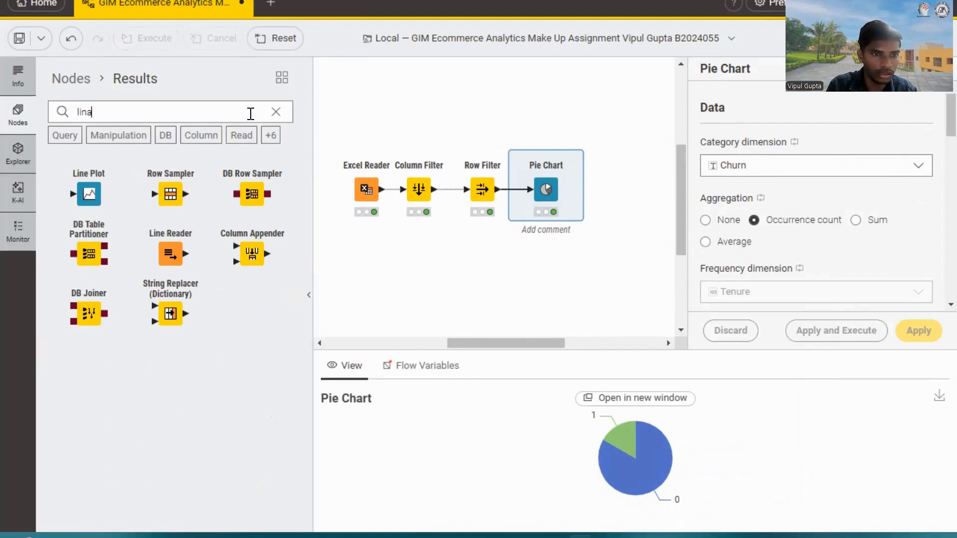
{"action": "key", "text": "BackSpace"}
{"action": "type", "text": "e"}
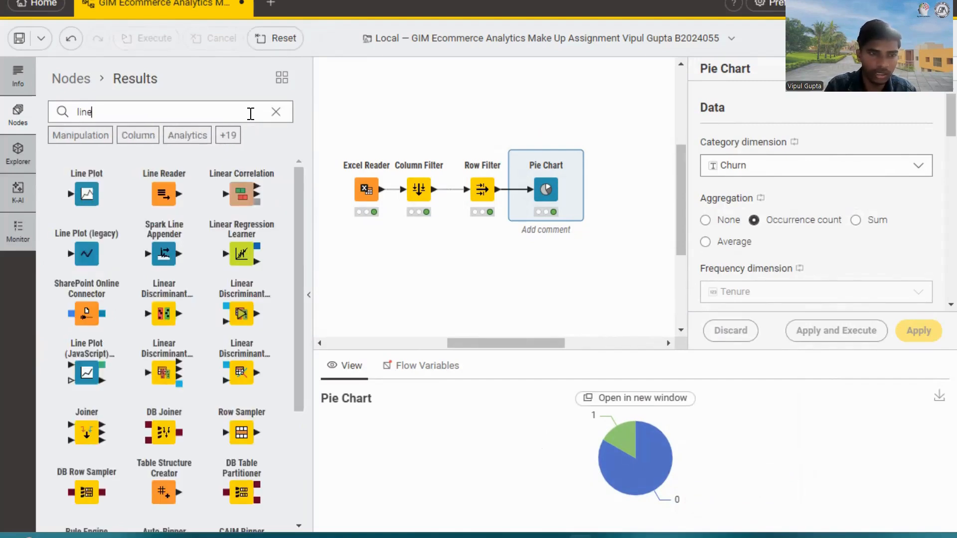
{"action": "type", "text": "ar"}
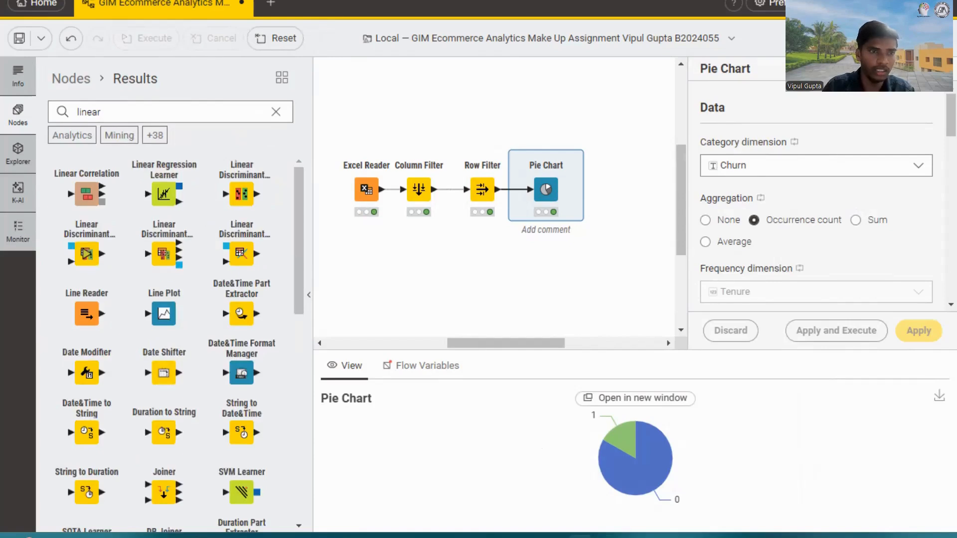
{"action": "left_click_drag", "start_coordinate": [86, 194], "coordinate": [542, 271]}
{"action": "left_click_drag", "start_coordinate": [497, 189], "coordinate": [525, 268]}
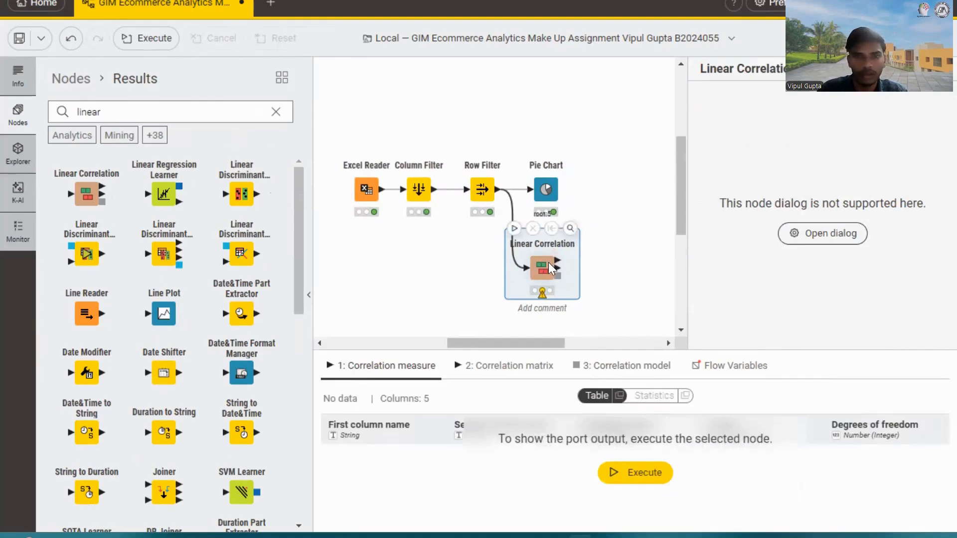
Exclude Churn, PreferredLoginDevice, CityTier, PreferredPaymentMode, Gender, PreferedOrderCat and MaritalStatus from the Linear Correlation columns.
{"action": "double_click", "coordinate": [548, 260]}
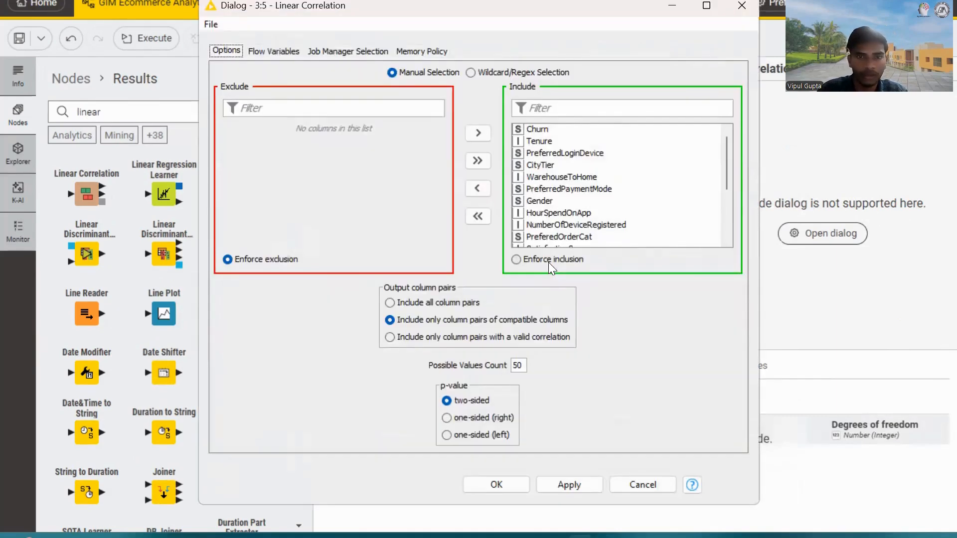
{"action": "left_click", "coordinate": [542, 128]}
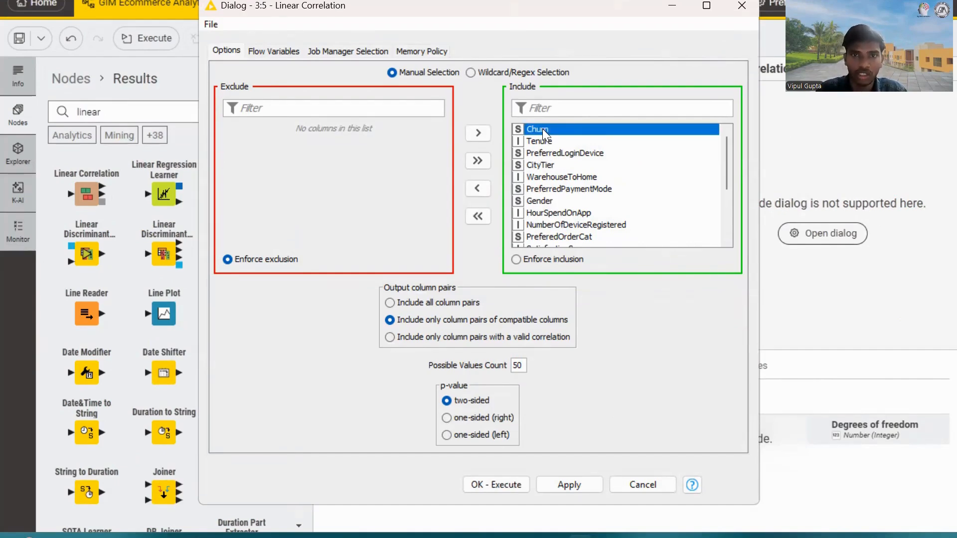
{"action": "left_click", "coordinate": [538, 155], "text": "ctrl"}
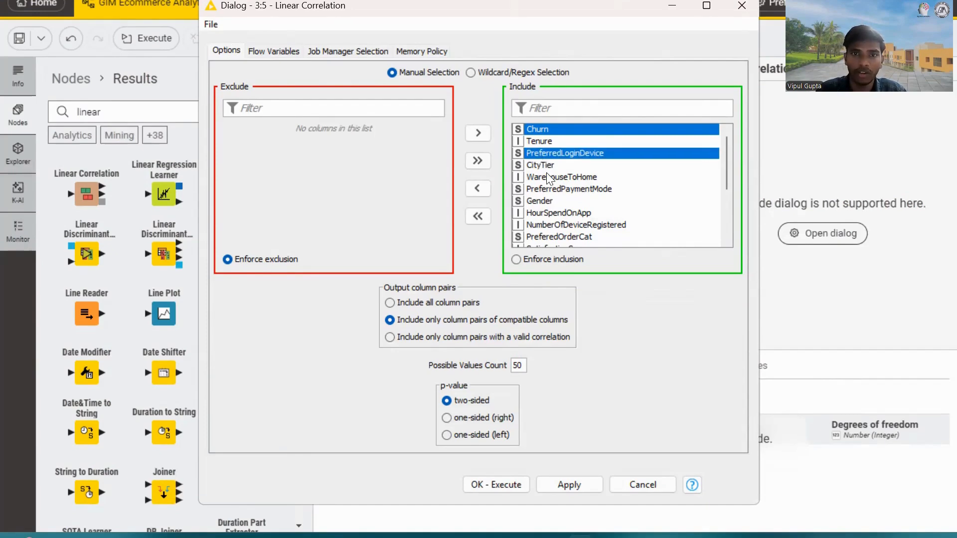
{"action": "left_click", "coordinate": [539, 163], "text": "ctrl"}
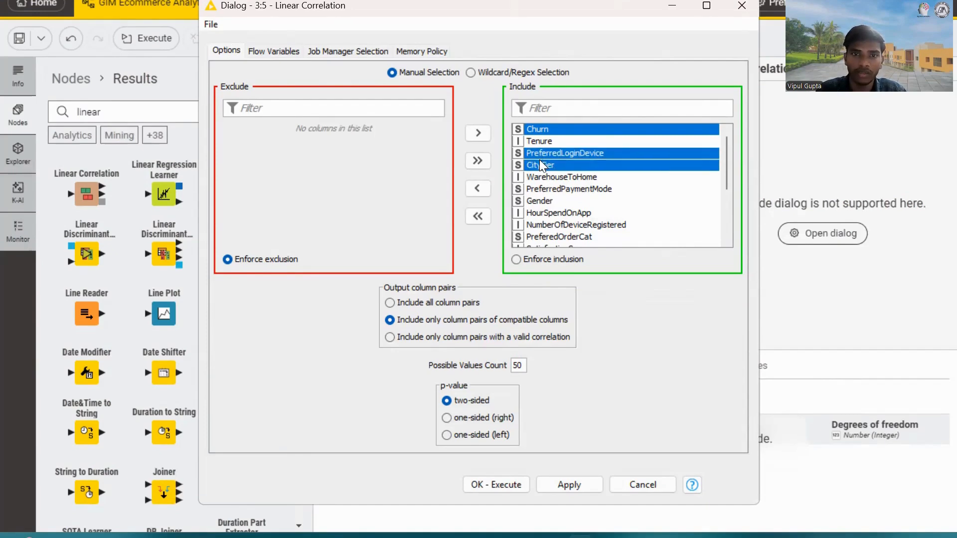
{"action": "left_click", "coordinate": [550, 190], "text": "ctrl"}
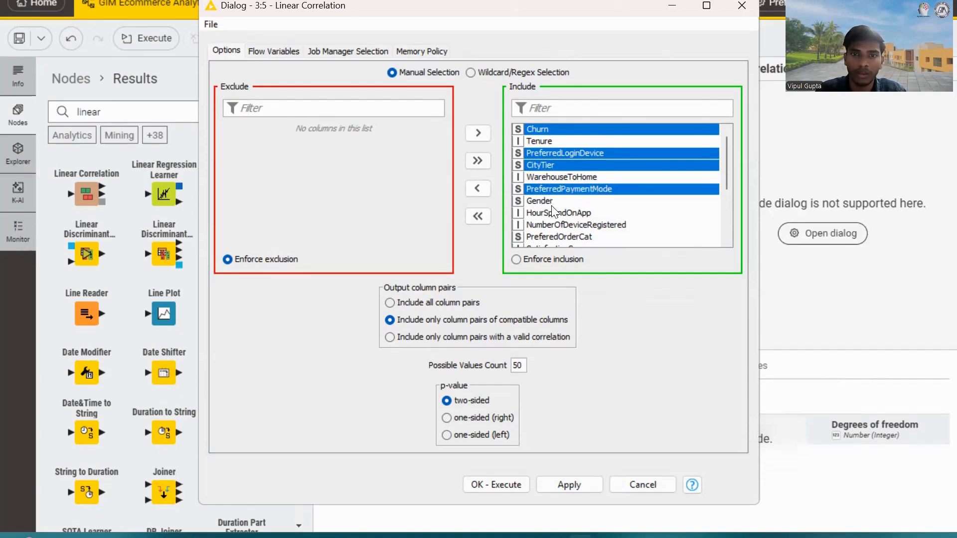
{"action": "left_click", "coordinate": [547, 201], "text": "ctrl"}
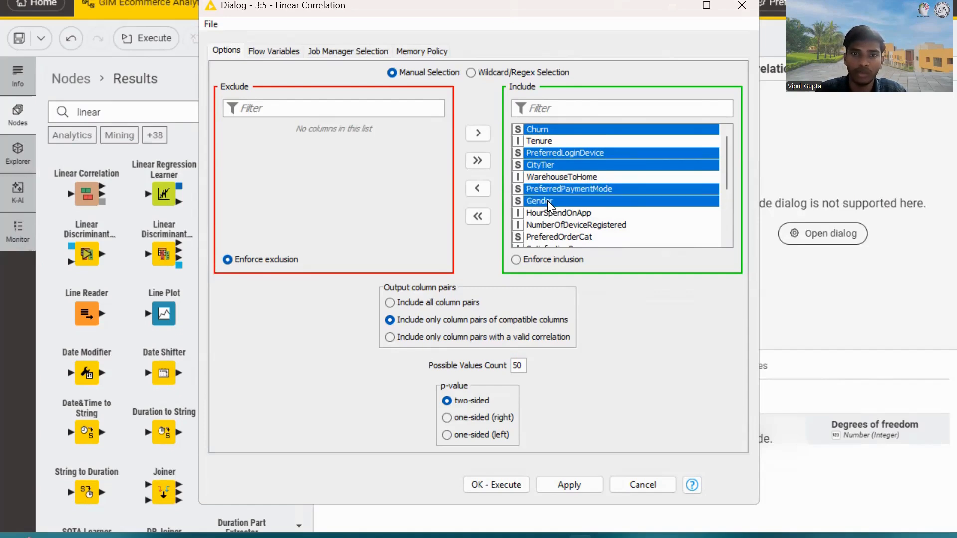
{"action": "left_click", "coordinate": [560, 235], "text": "ctrl"}
{"action": "scroll", "coordinate": [571, 197], "scroll_direction": "down", "scroll_amount": 1}
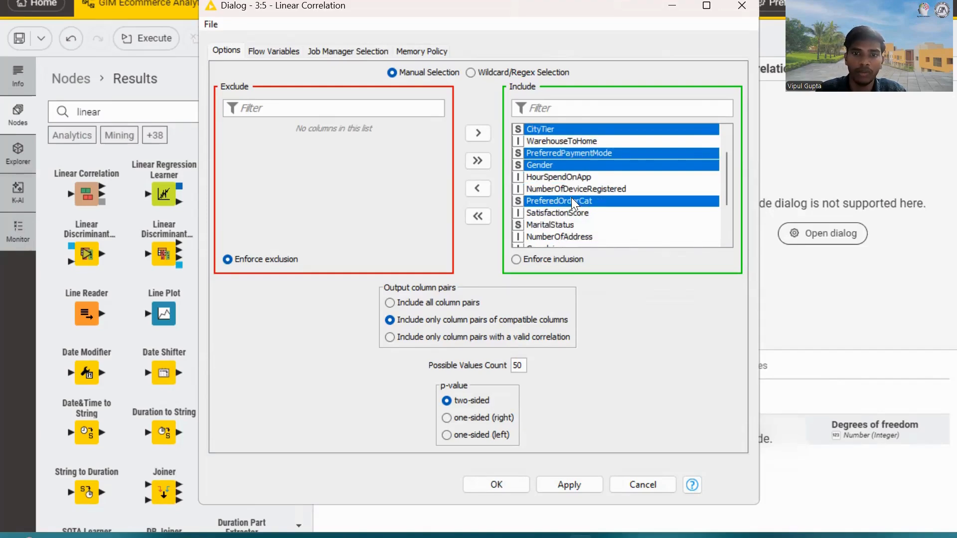
{"action": "left_click", "coordinate": [568, 225], "text": "ctrl"}
{"action": "scroll", "coordinate": [573, 217], "scroll_direction": "down", "scroll_amount": 1}
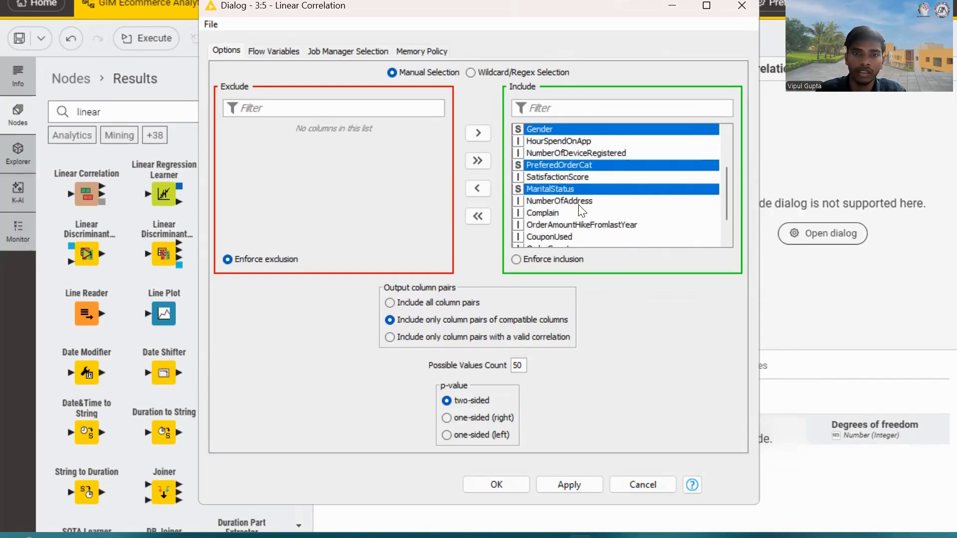
{"action": "scroll", "coordinate": [566, 214], "scroll_direction": "down", "scroll_amount": 1}
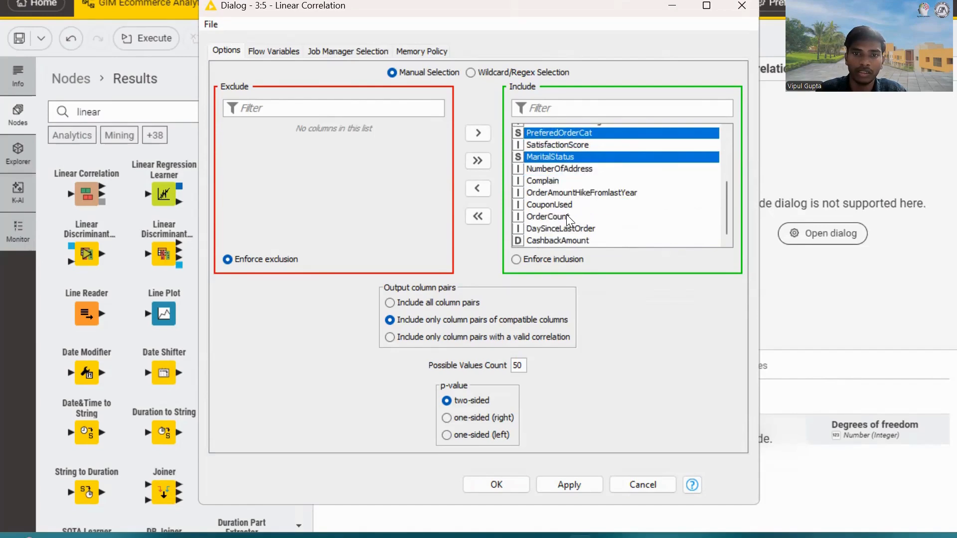
{"action": "left_click", "coordinate": [478, 187]}
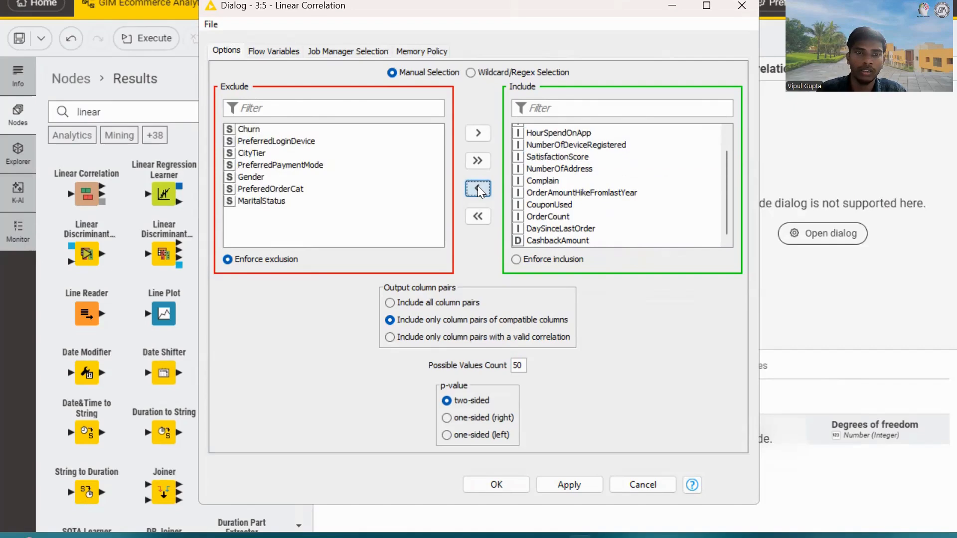
Apply the Linear Correlation settings, then execute the node to produce the correlation measure table.
{"action": "left_click", "coordinate": [584, 483]}
{"action": "left_click", "coordinate": [503, 479]}
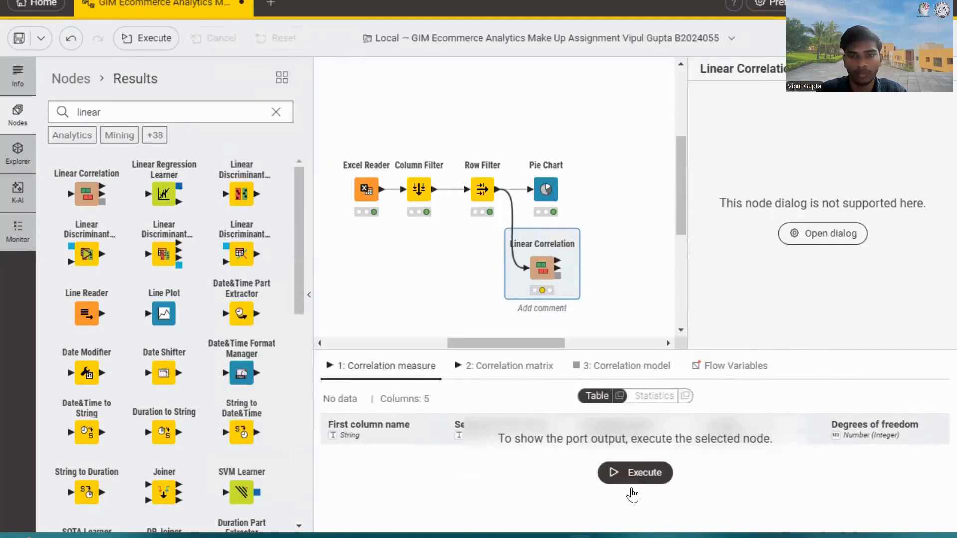
{"action": "left_click", "coordinate": [631, 478]}
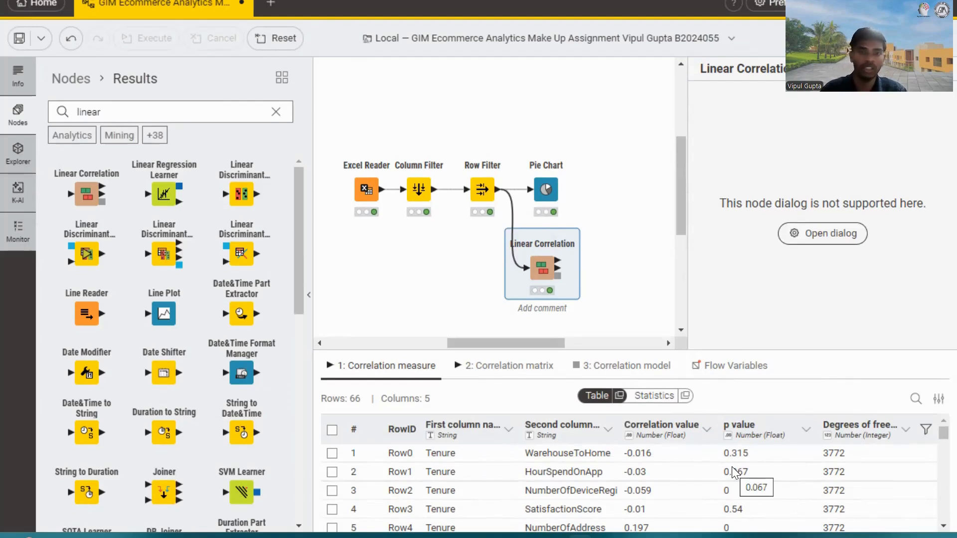
{"action": "mouse_move", "coordinate": [562, 249]}
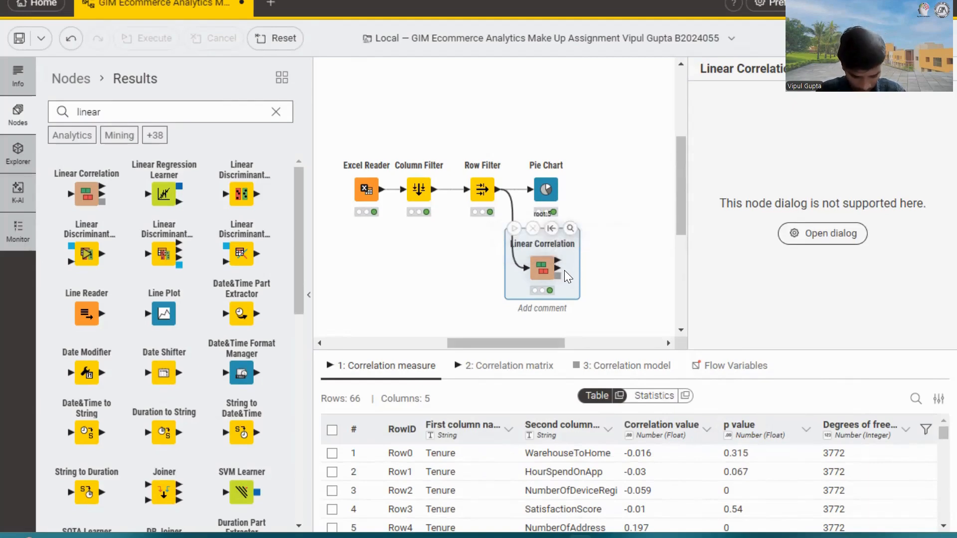
Add a One to Many node above the Pie Chart and connect the Row Filter output to it.
{"action": "left_click", "coordinate": [275, 112]}
{"action": "type", "text": "o"}
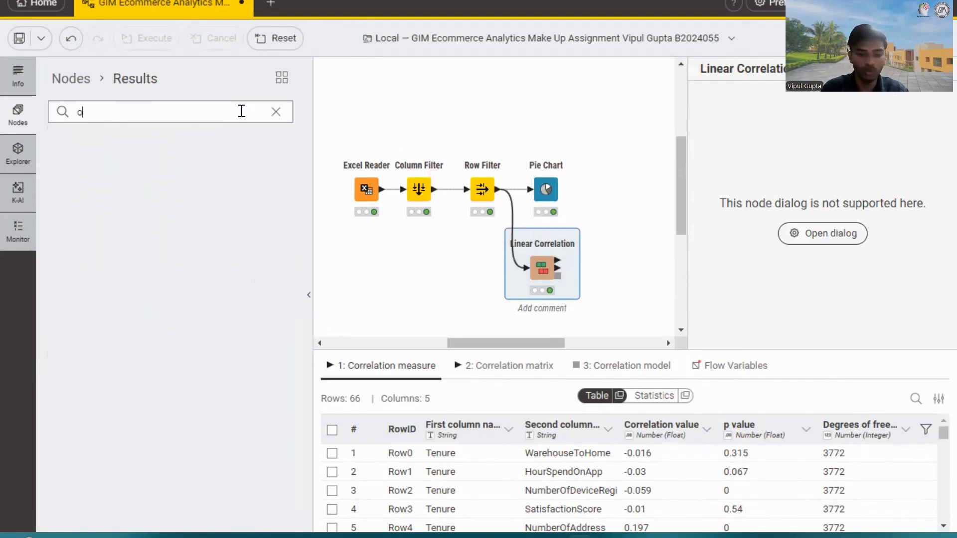
{"action": "type", "text": "ne to ma"}
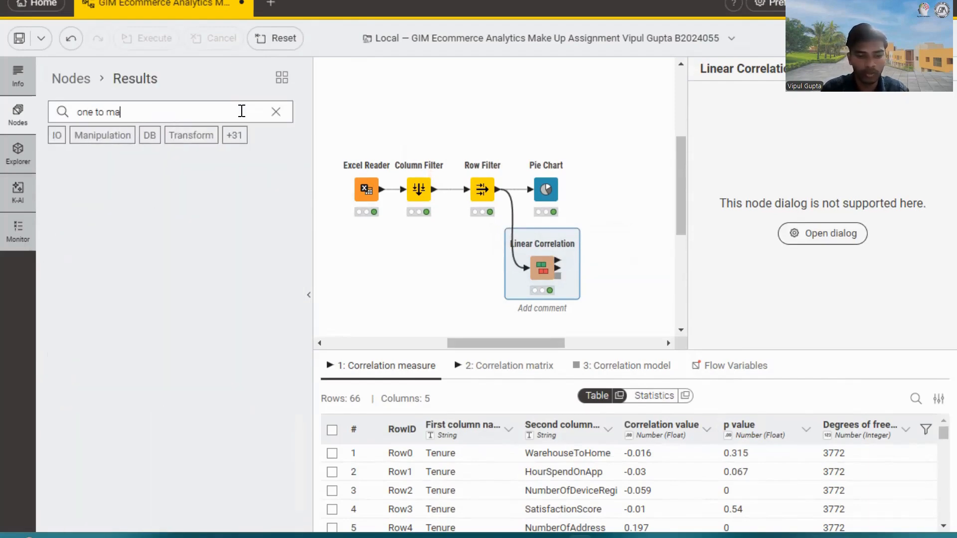
{"action": "type", "text": "ny"}
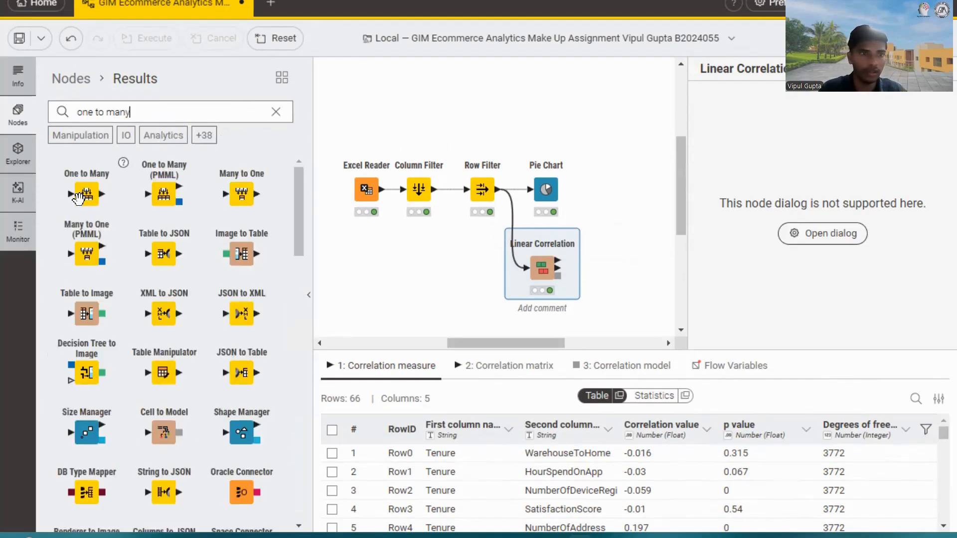
{"action": "left_click_drag", "start_coordinate": [79, 198], "coordinate": [547, 105]}
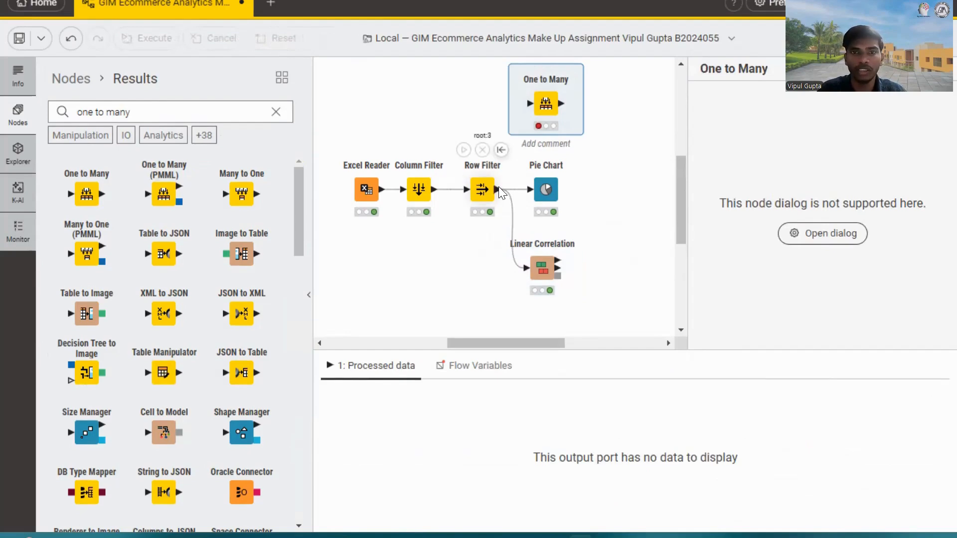
{"action": "left_click_drag", "start_coordinate": [499, 190], "coordinate": [529, 104]}
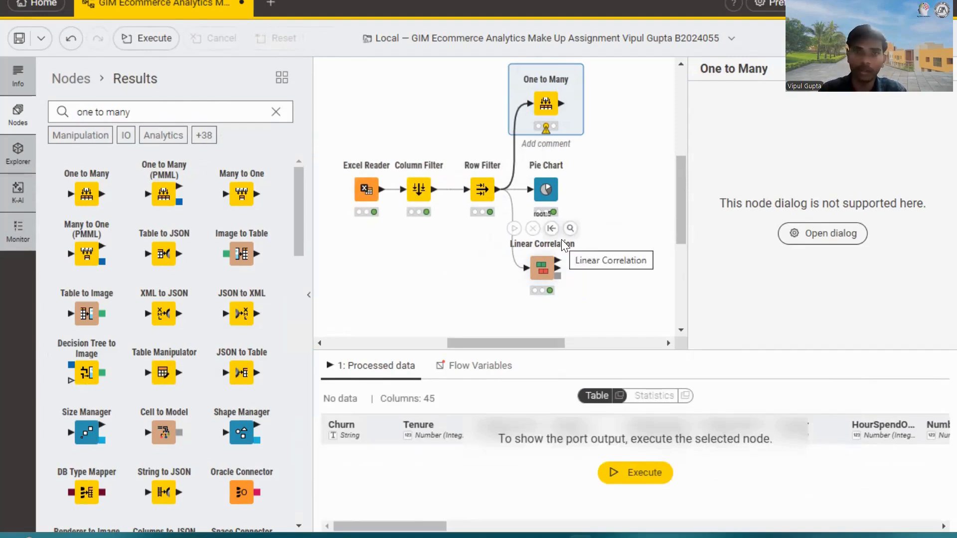
Exclude Churn from the columns to transform in the One to Many node and apply the settings.
{"action": "double_click", "coordinate": [550, 111]}
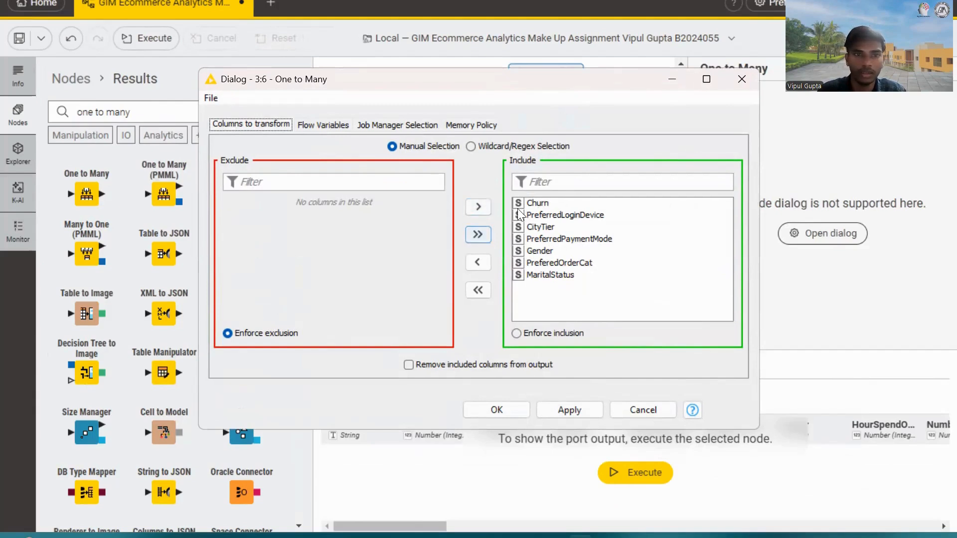
{"action": "left_click", "coordinate": [530, 202]}
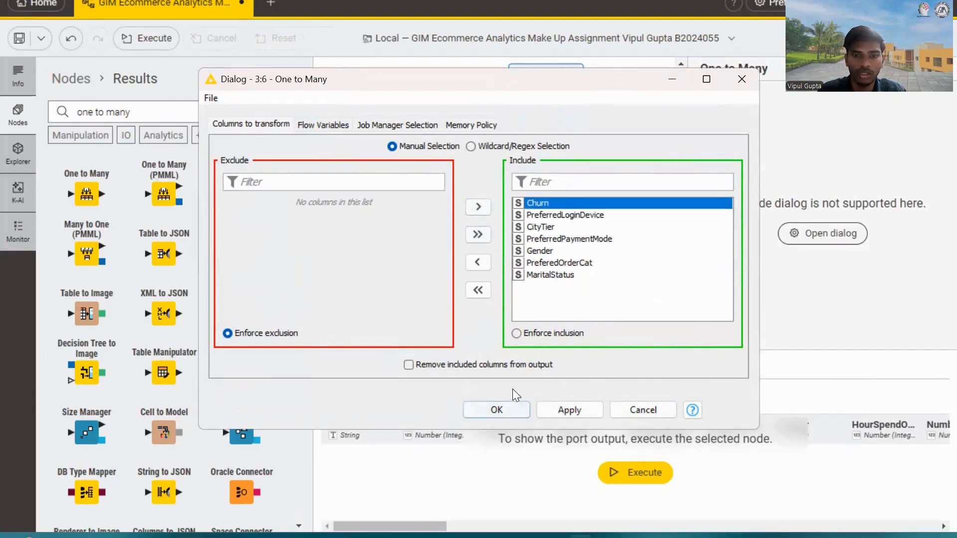
{"action": "left_click", "coordinate": [478, 263]}
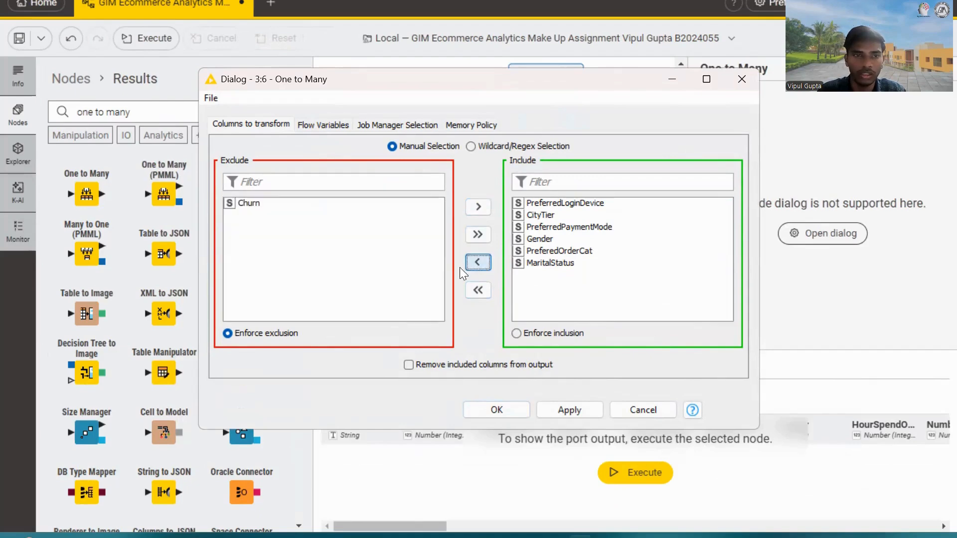
{"action": "left_click", "coordinate": [563, 410]}
{"action": "left_click", "coordinate": [497, 410]}
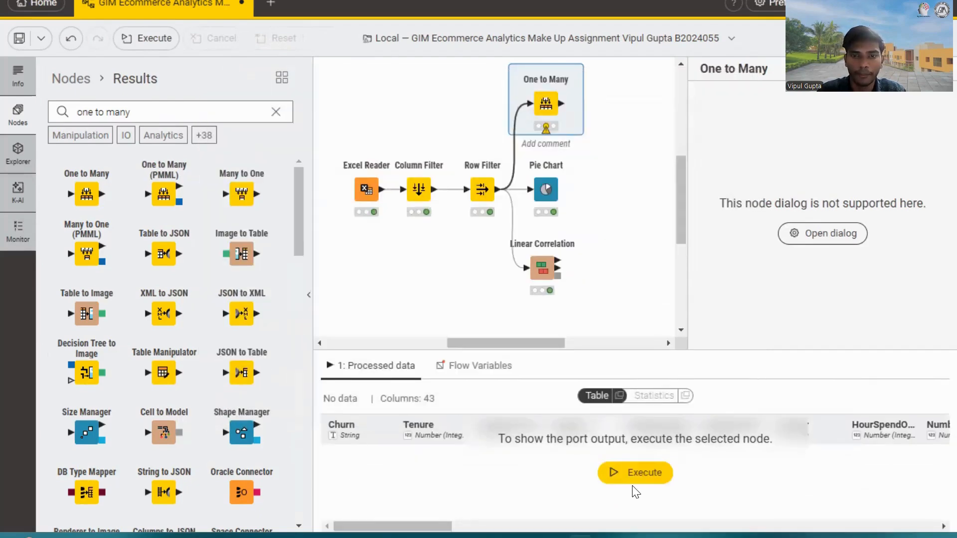
Execute the One to Many node and check the new columns across its processed data table.
{"action": "left_click", "coordinate": [633, 480]}
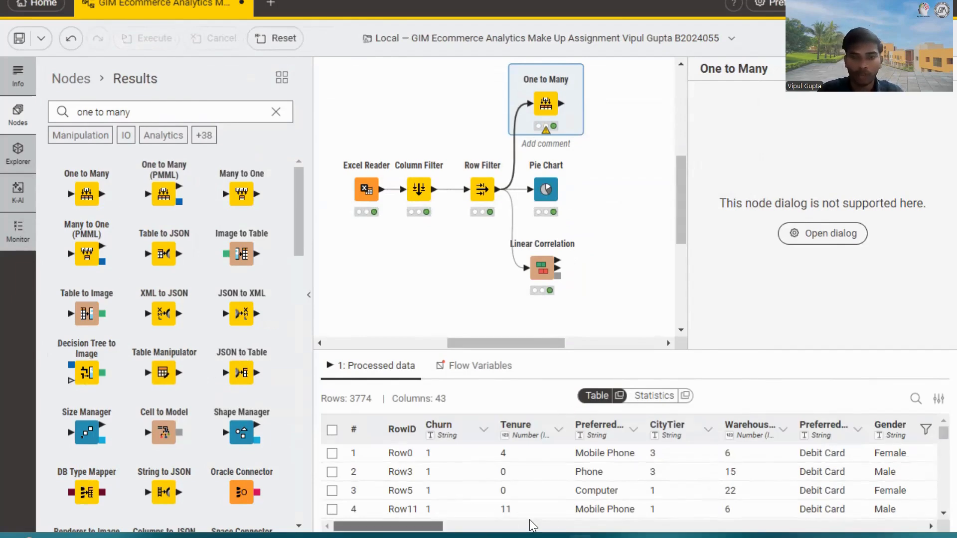
{"action": "scroll", "coordinate": [530, 498], "scroll_direction": "right", "scroll_amount": 5}
{"action": "scroll", "coordinate": [868, 513], "scroll_direction": "right", "scroll_amount": 10}
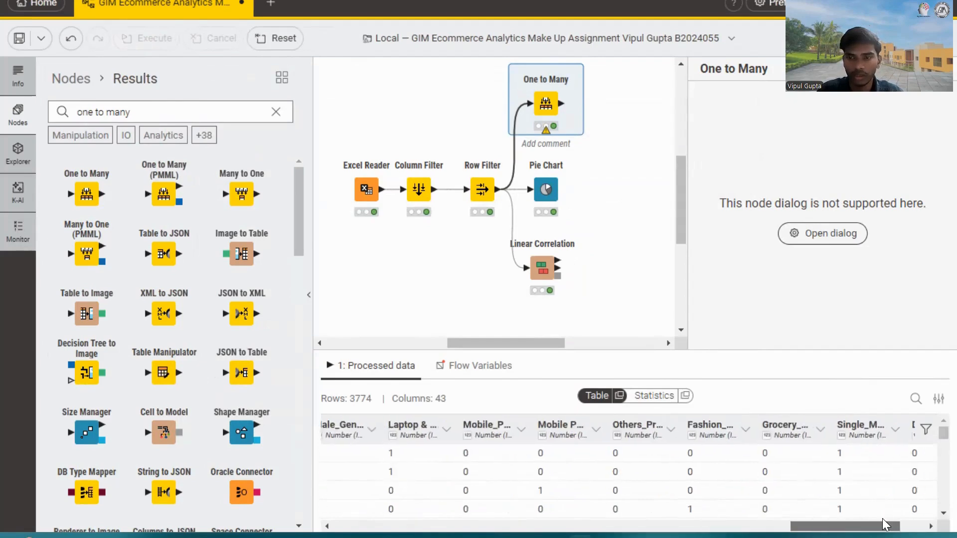
{"action": "scroll", "coordinate": [487, 511], "scroll_direction": "left", "scroll_amount": 15}
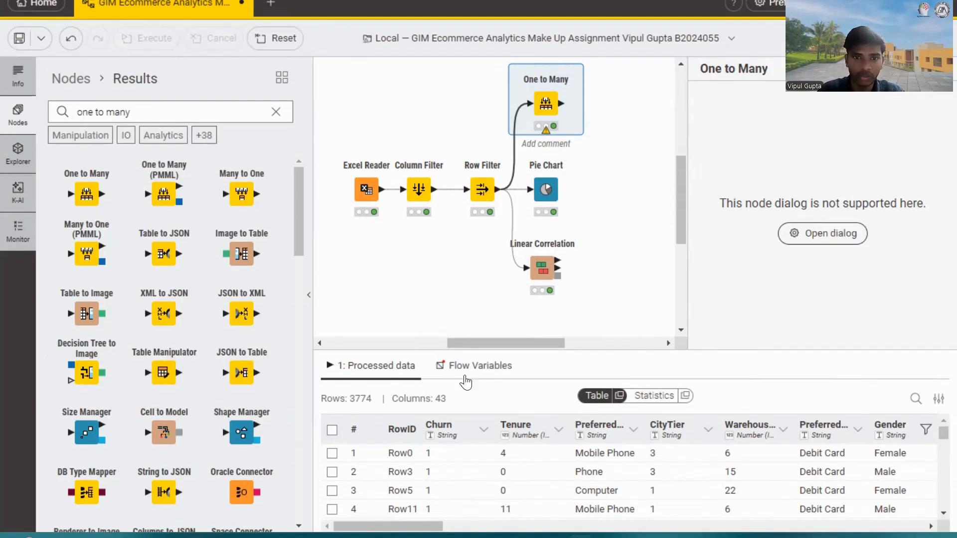
Add a Column Filter node level with the One to Many node and connect the One to Many output to it.
{"action": "left_click_drag", "start_coordinate": [480, 342], "coordinate": [523, 339]}
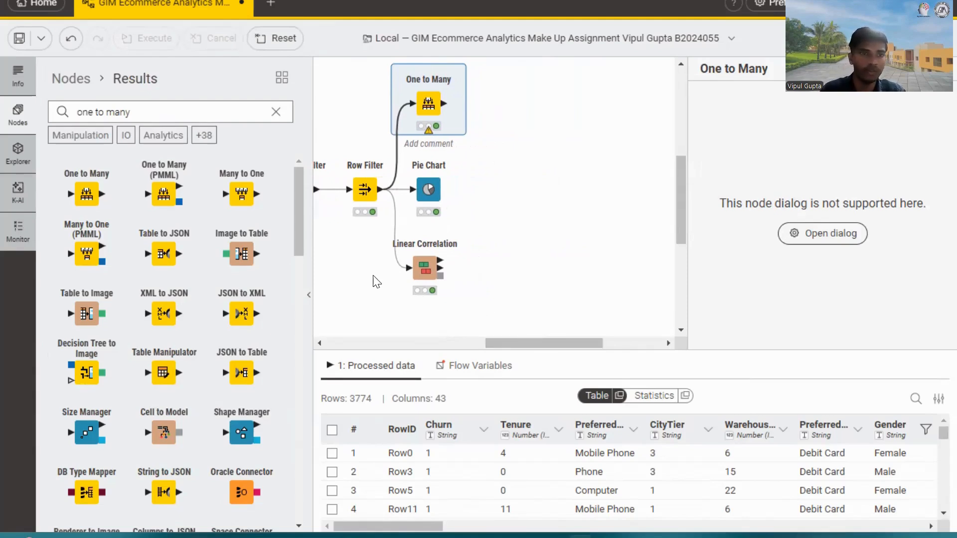
{"action": "left_click", "coordinate": [275, 112]}
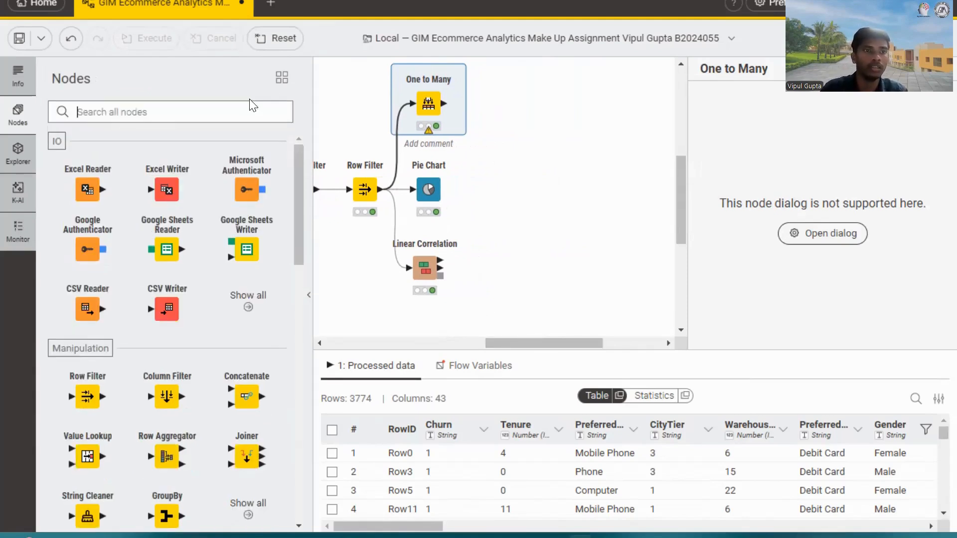
{"action": "type", "text": "co"}
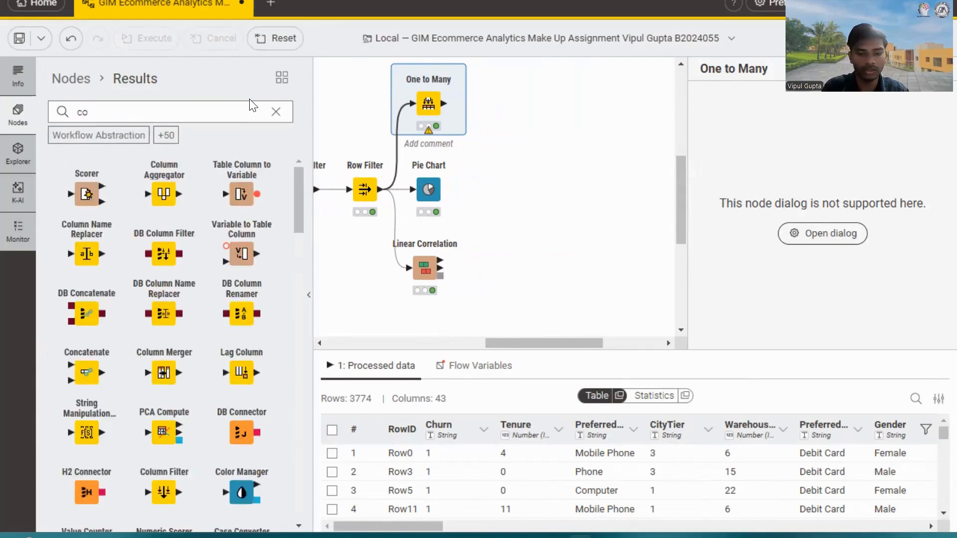
{"action": "type", "text": "lumn"}
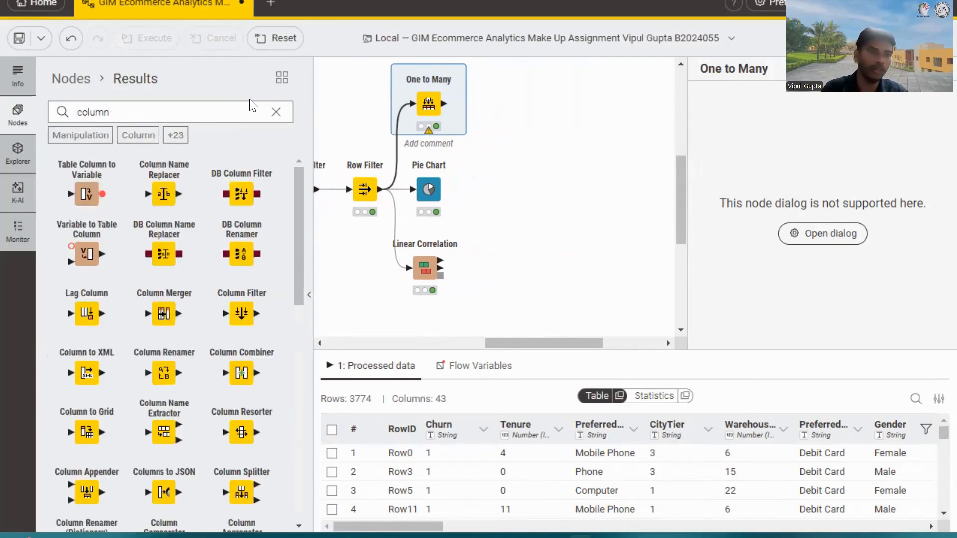
{"action": "type", "text": " fil"}
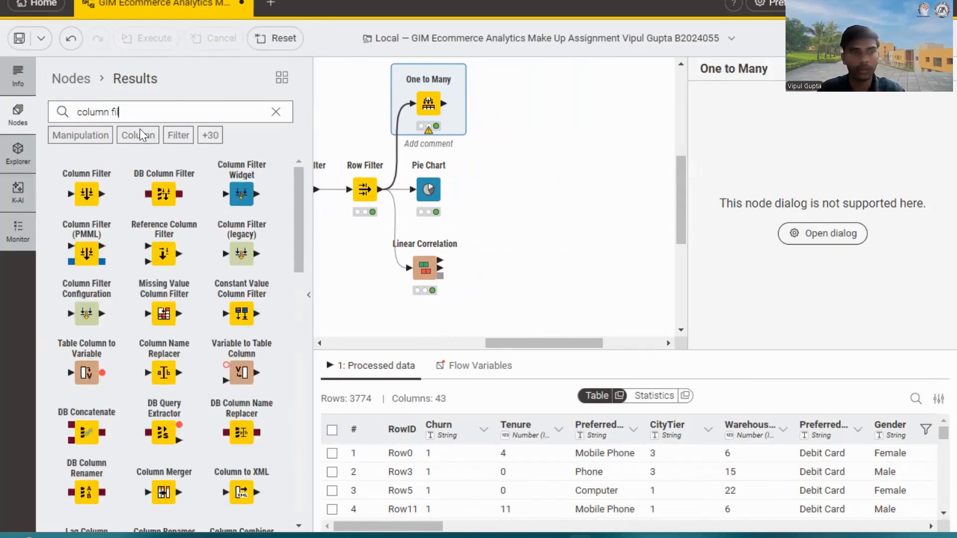
{"action": "left_click_drag", "start_coordinate": [90, 191], "coordinate": [542, 100]}
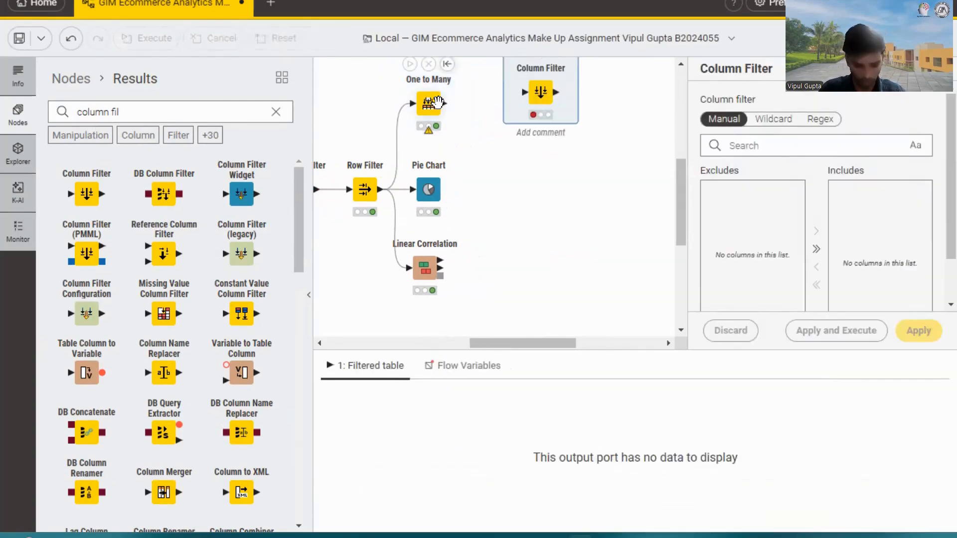
{"action": "mouse_move", "coordinate": [439, 102]}
{"action": "left_mouse_down"}
{"action": "mouse_move", "coordinate": [502, 100]}
{"action": "mouse_move", "coordinate": [443, 97]}
{"action": "left_mouse_up"}
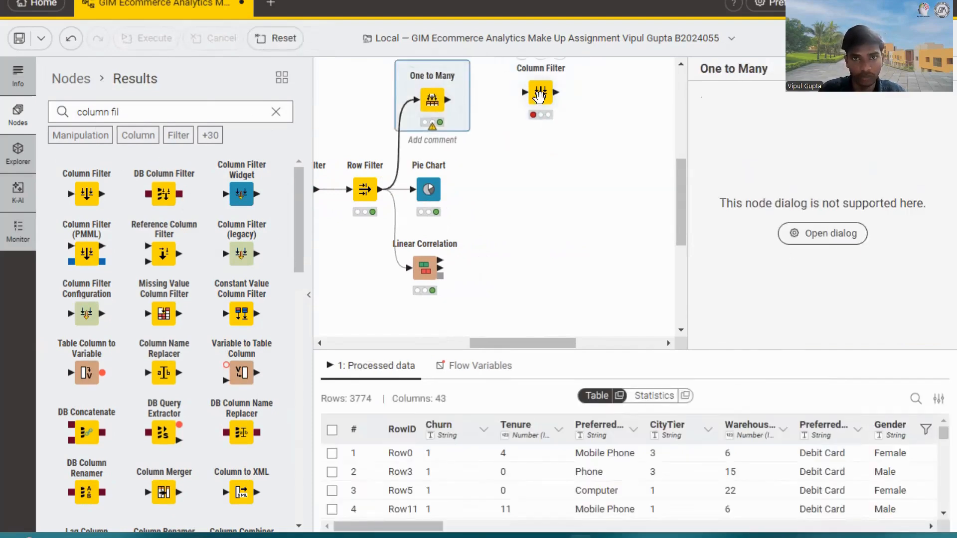
{"action": "left_click_drag", "start_coordinate": [538, 97], "coordinate": [535, 104]}
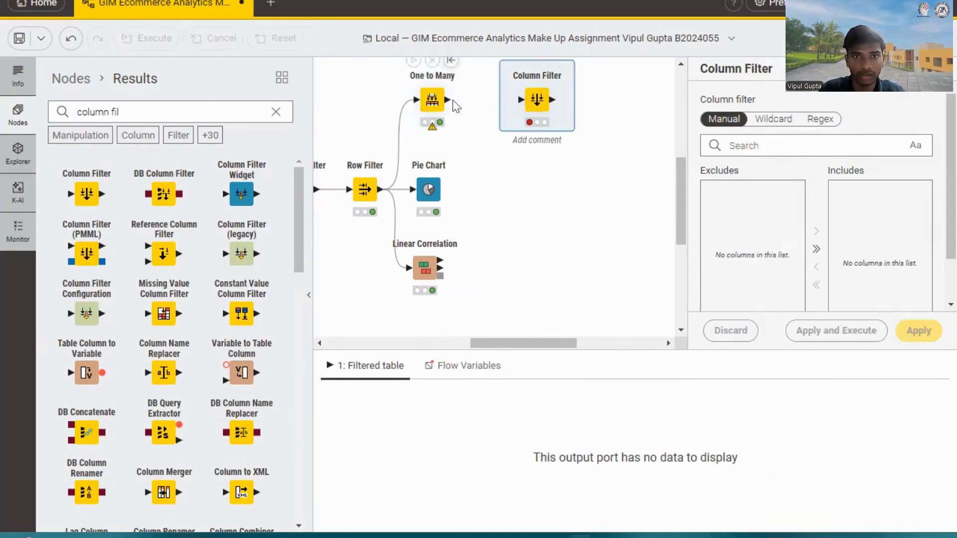
{"action": "left_click_drag", "start_coordinate": [449, 100], "coordinate": [520, 100]}
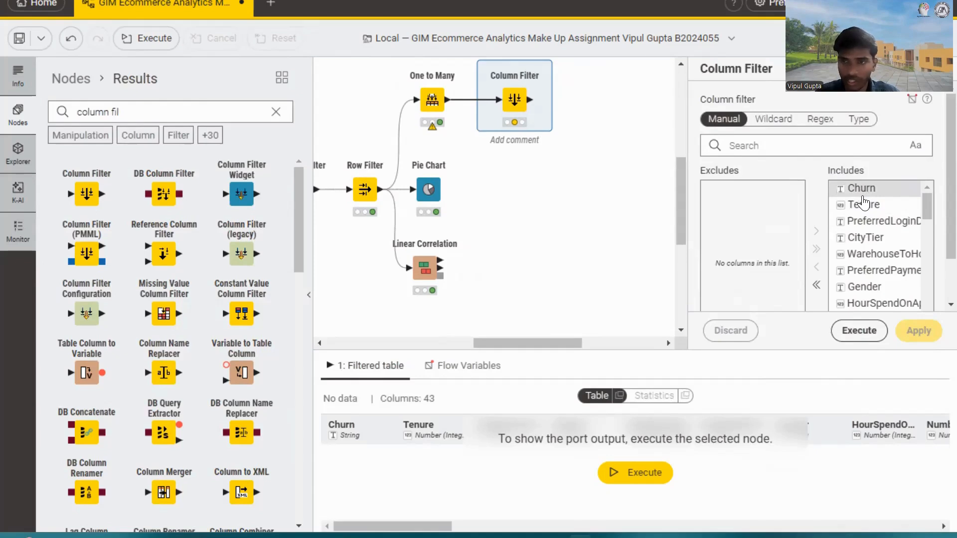
In the Column Filter node, exclude the original text columns for preferred login device, CityTier, preferred payment, Gender, PreferedOrderCat and MaritalStatus.
{"action": "left_click", "coordinate": [863, 224]}
{"action": "left_click", "coordinate": [866, 239], "text": "ctrl"}
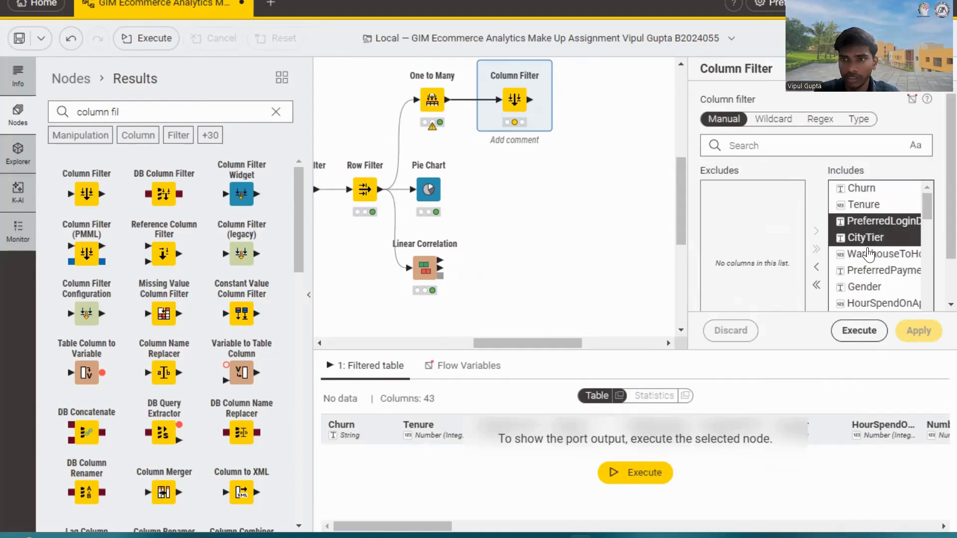
{"action": "left_click", "coordinate": [872, 272], "text": "ctrl"}
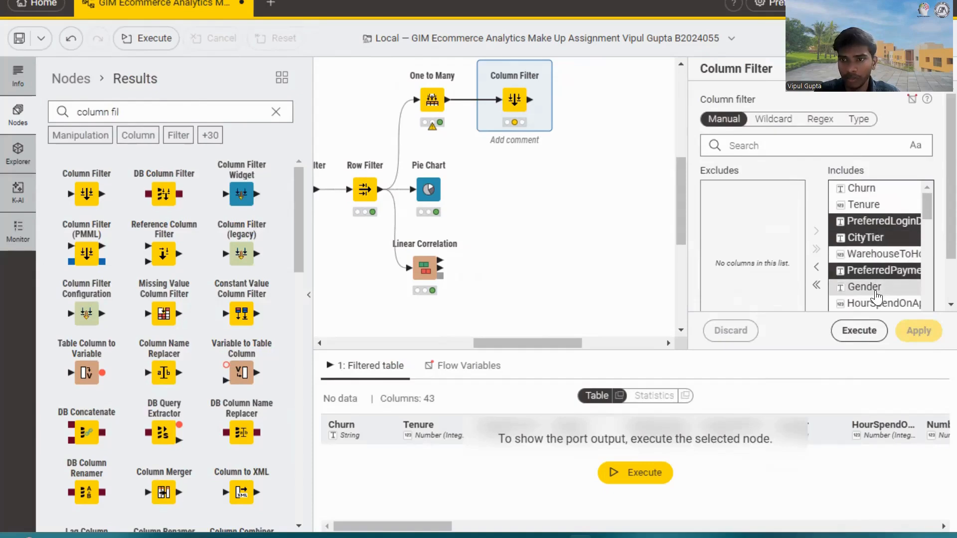
{"action": "left_click", "coordinate": [877, 287], "text": "ctrl"}
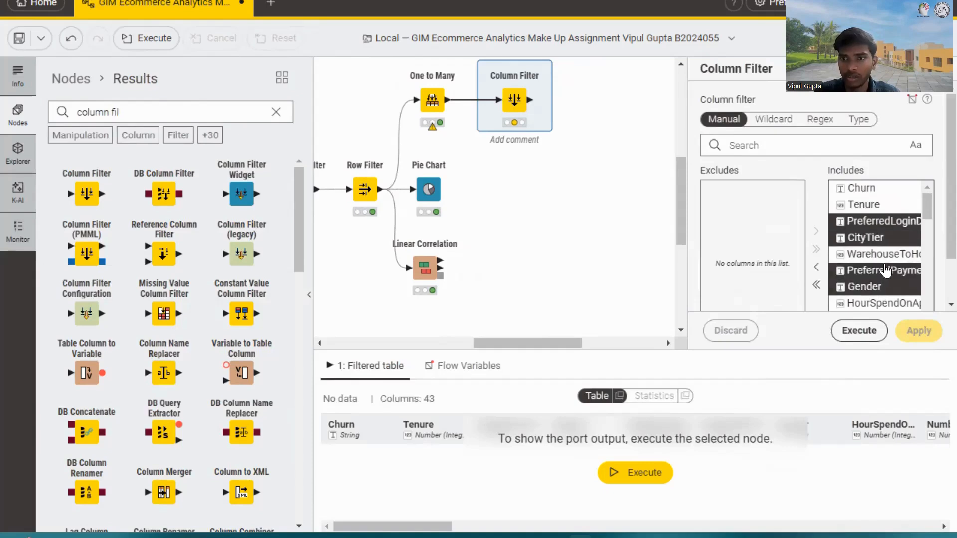
{"action": "scroll", "coordinate": [878, 277], "scroll_direction": "down", "scroll_amount": 3}
{"action": "left_click", "coordinate": [879, 261], "text": "ctrl"}
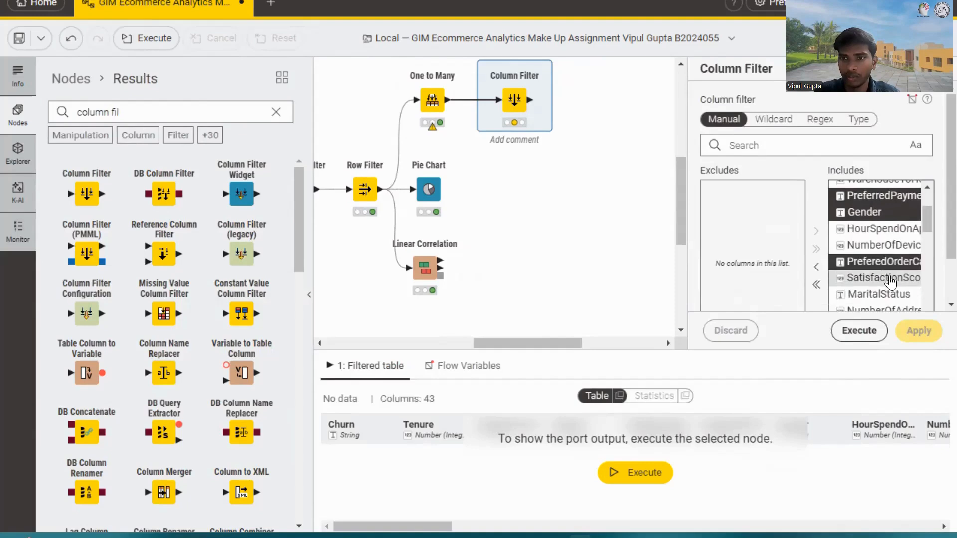
{"action": "scroll", "coordinate": [878, 263], "scroll_direction": "down", "scroll_amount": 3}
{"action": "left_click", "coordinate": [878, 220], "text": "ctrl"}
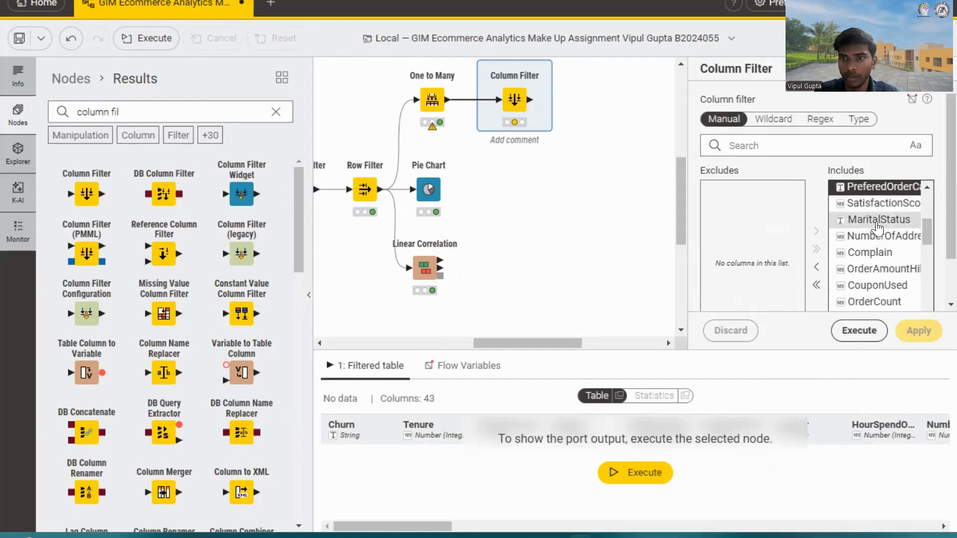
{"action": "scroll", "coordinate": [880, 272], "scroll_direction": "down", "scroll_amount": 3}
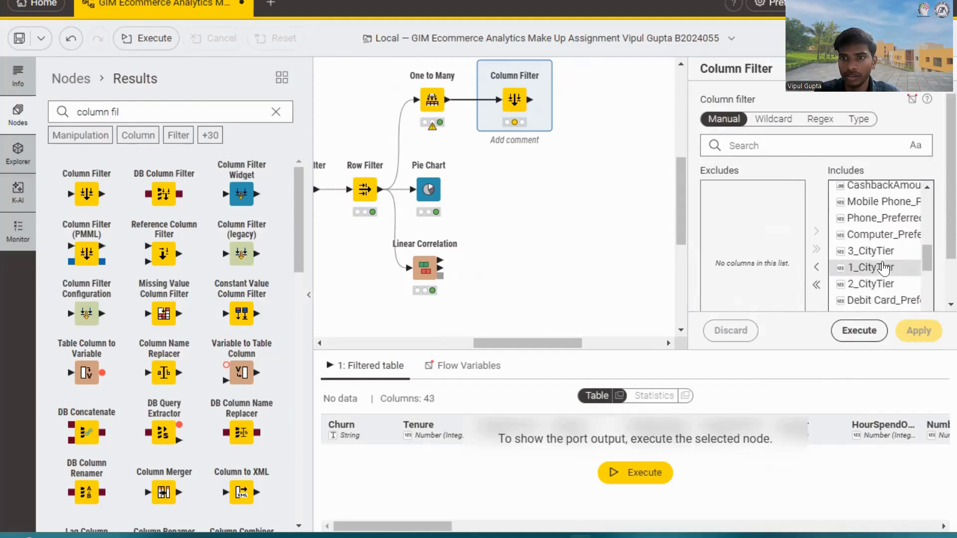
{"action": "scroll", "coordinate": [882, 271], "scroll_direction": "down", "scroll_amount": 3}
{"action": "scroll", "coordinate": [882, 269], "scroll_direction": "down", "scroll_amount": 4}
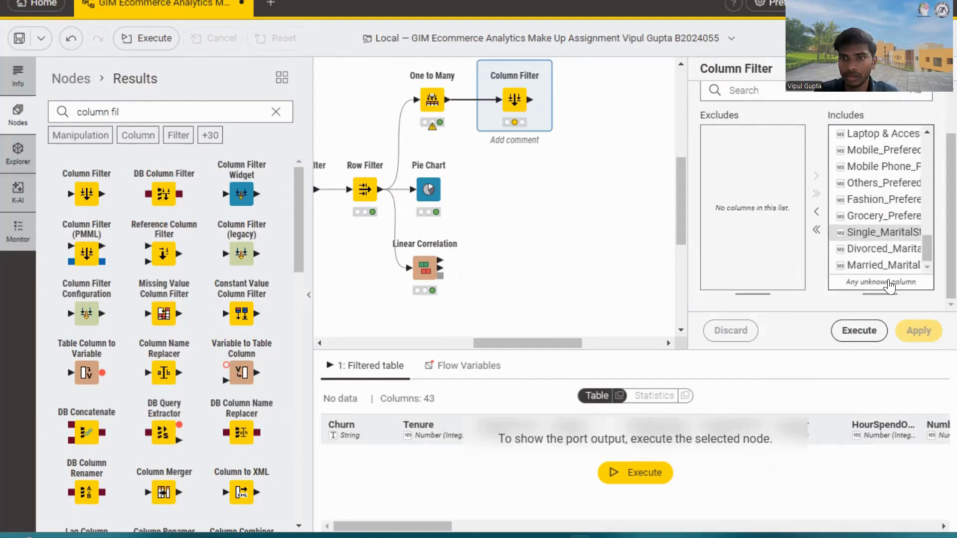
{"action": "left_click", "coordinate": [817, 211]}
{"action": "scroll", "coordinate": [868, 240], "scroll_direction": "up", "scroll_amount": 5}
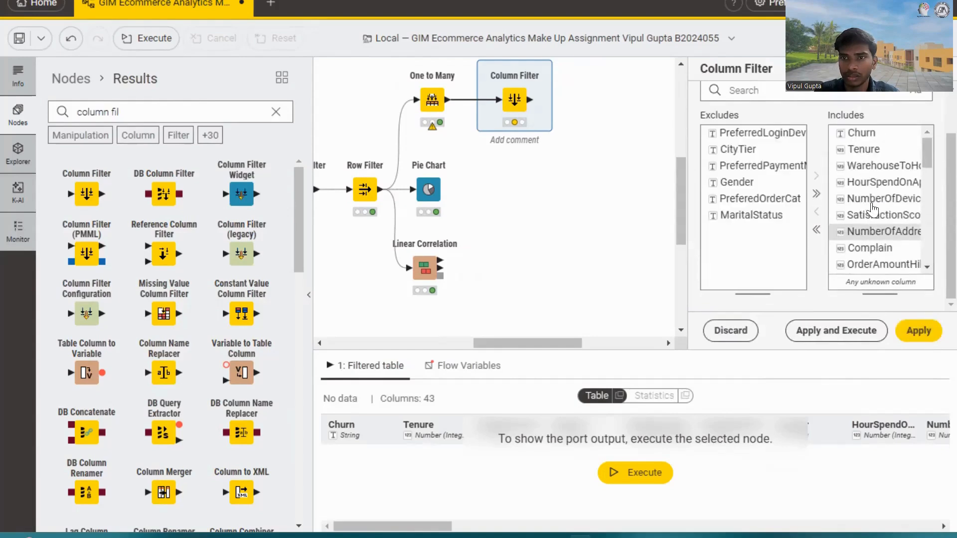
Apply the column exclusions, execute the Column Filter node and check its included columns and output statistics.
{"action": "left_click", "coordinate": [860, 327]}
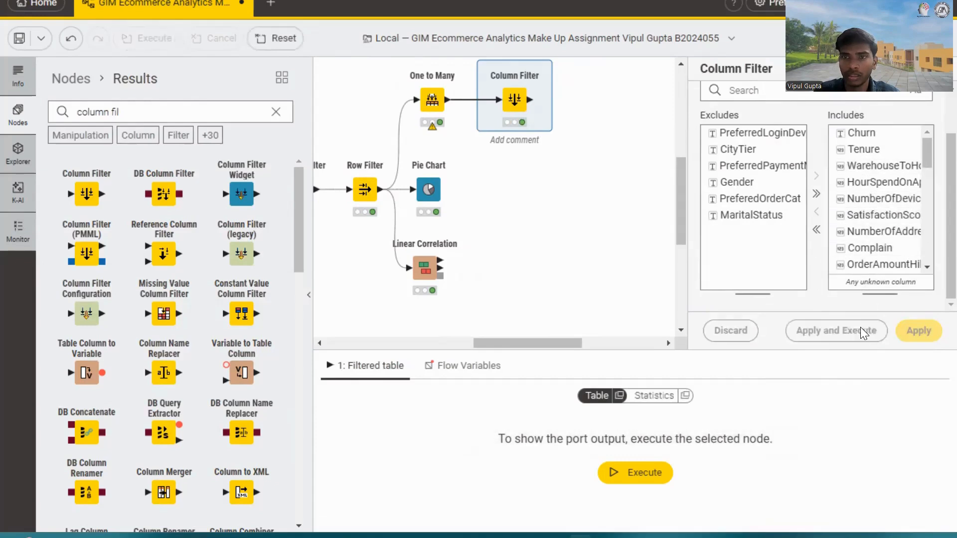
{"action": "scroll", "coordinate": [866, 199], "scroll_direction": "down", "scroll_amount": 8}
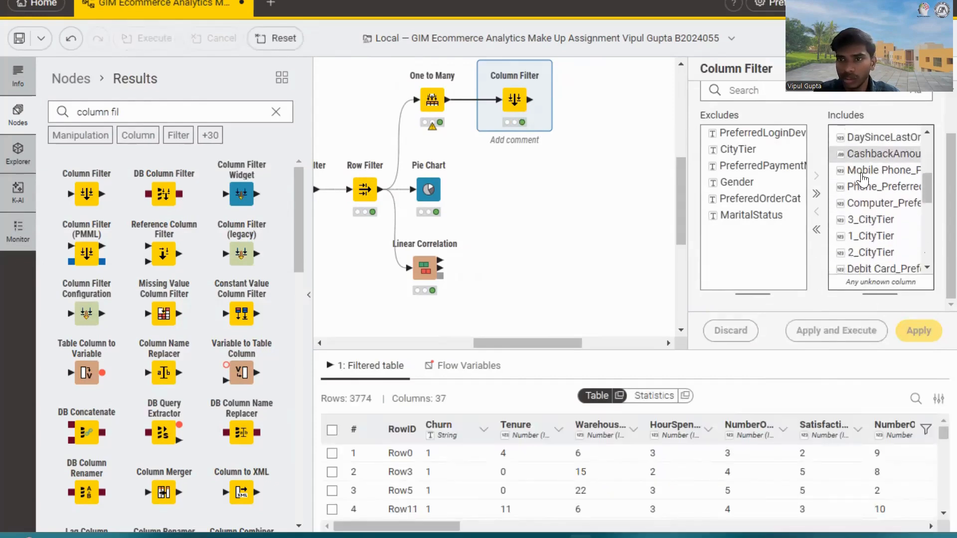
{"action": "scroll", "coordinate": [865, 185], "scroll_direction": "up", "scroll_amount": 4}
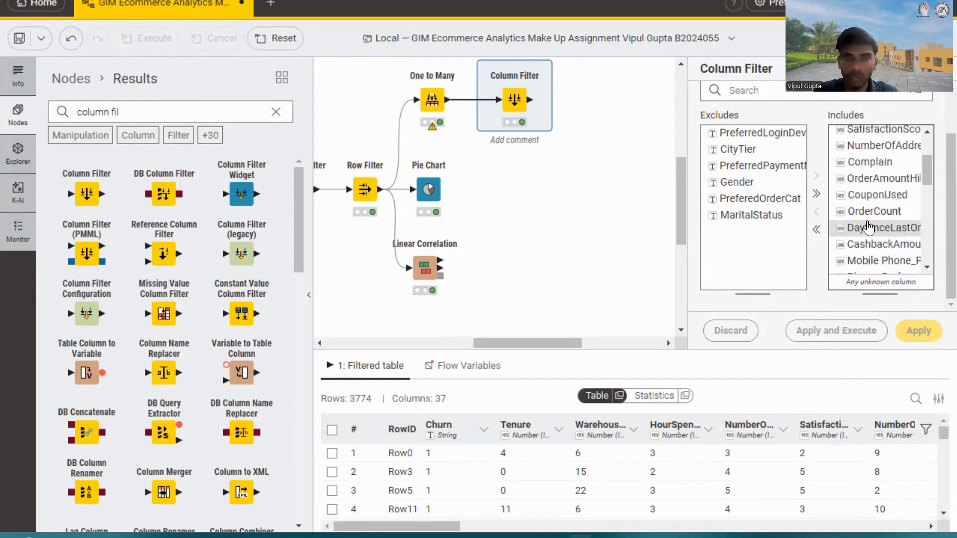
{"action": "left_click", "coordinate": [654, 396]}
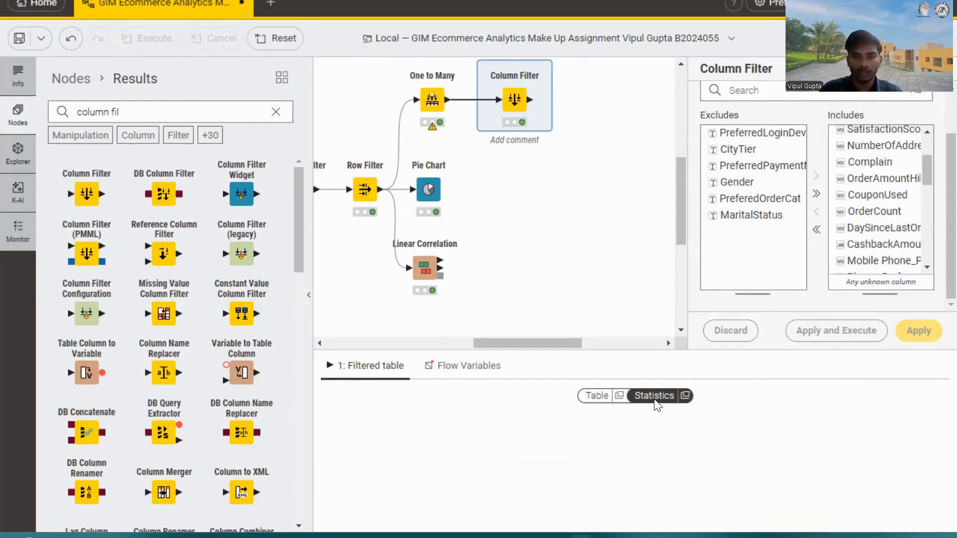
{"action": "left_click", "coordinate": [593, 397]}
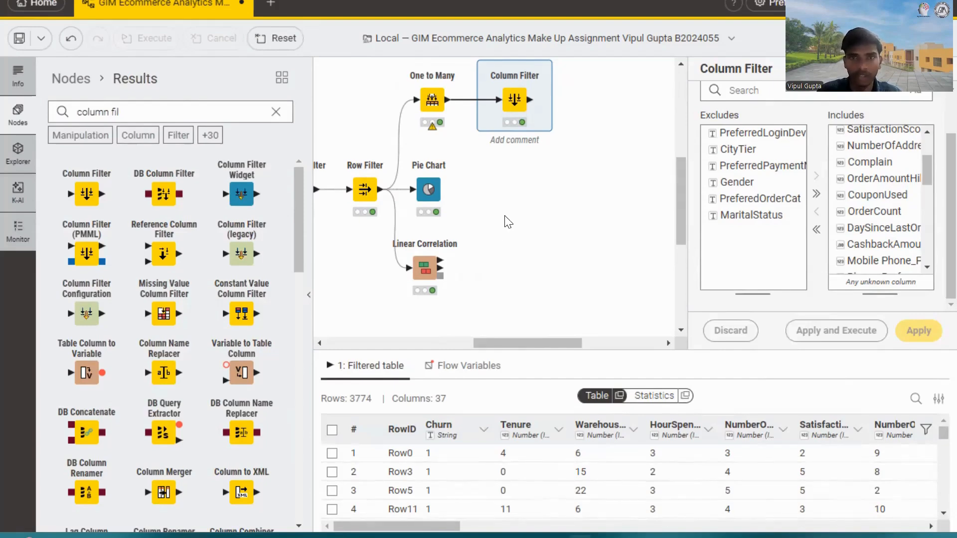
Add a Normalizer node beside the Column Filter, connect the Column Filter output to it and execute it.
{"action": "left_click", "coordinate": [275, 112]}
{"action": "type", "text": "norma"}
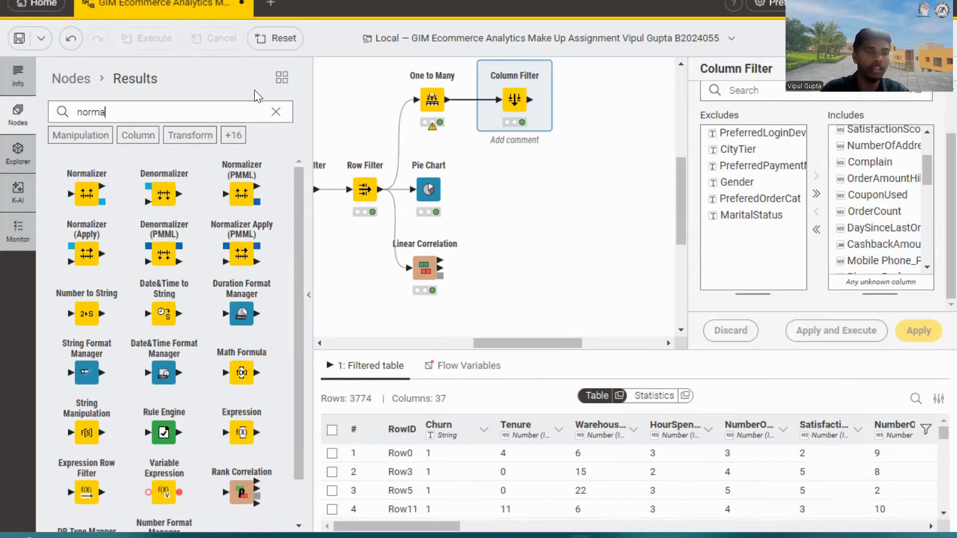
{"action": "left_click_drag", "start_coordinate": [103, 198], "coordinate": [604, 99]}
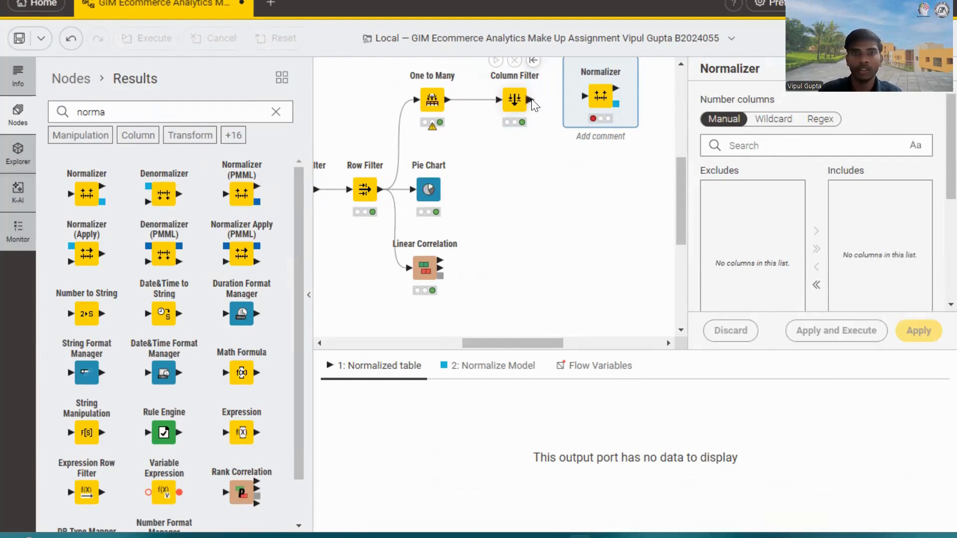
{"action": "left_click_drag", "start_coordinate": [533, 101], "coordinate": [598, 100]}
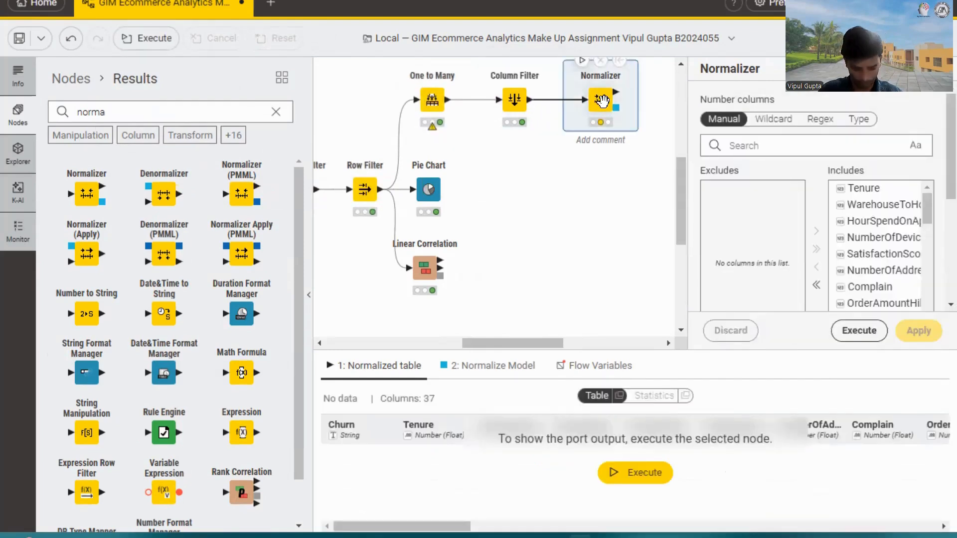
{"action": "left_click", "coordinate": [633, 473]}
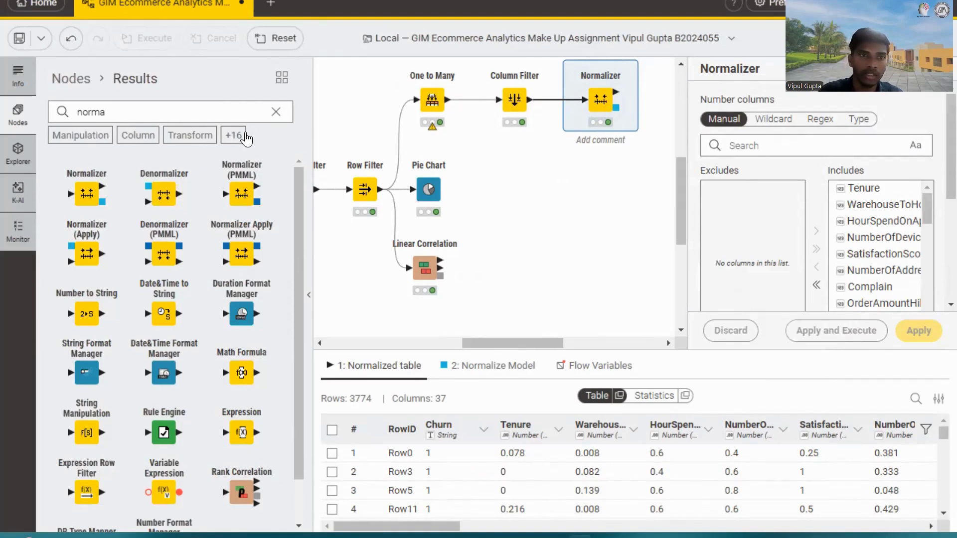
Add a Table Partitioner node to the workflow and place it beside the Normalizer.
{"action": "left_click", "coordinate": [275, 111]}
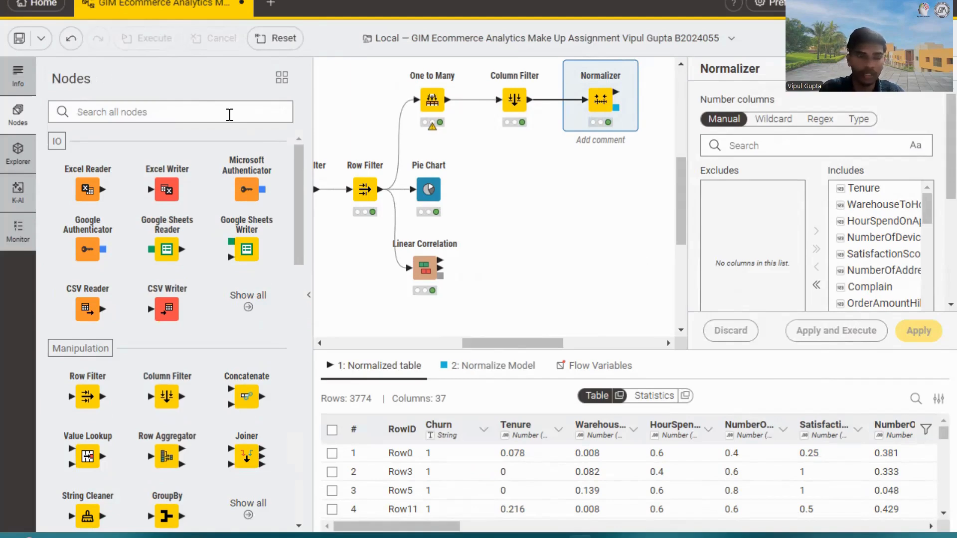
{"action": "type", "text": "tabl"}
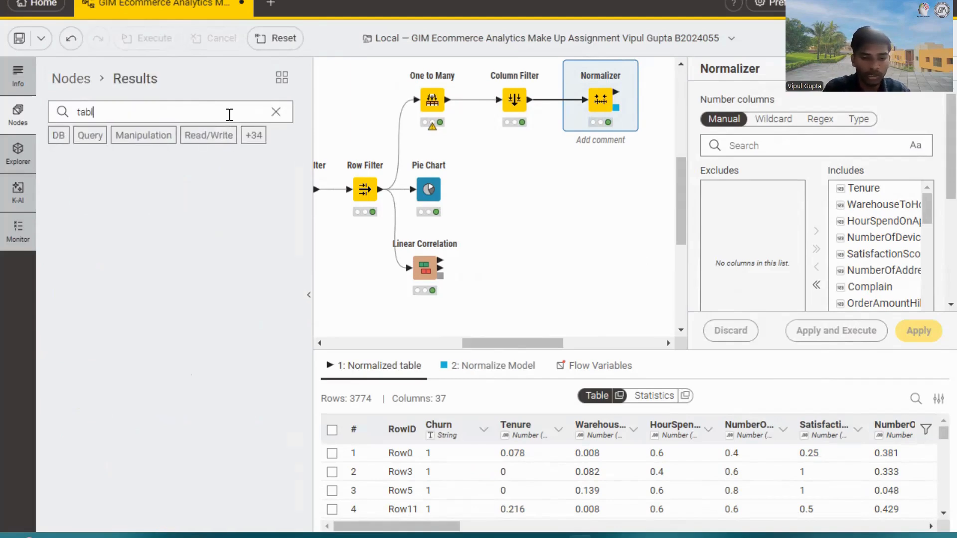
{"action": "type", "text": "e part"}
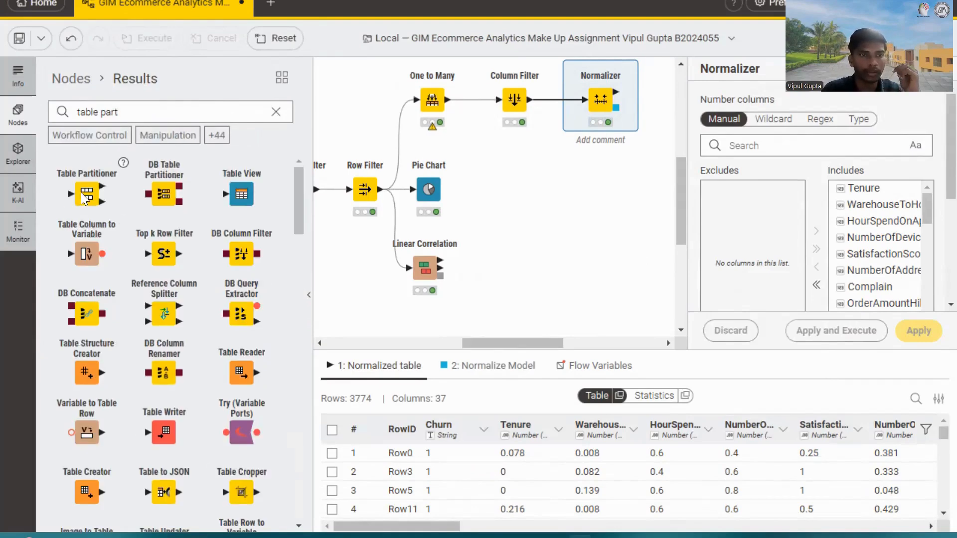
{"action": "left_click_drag", "start_coordinate": [81, 192], "coordinate": [627, 240]}
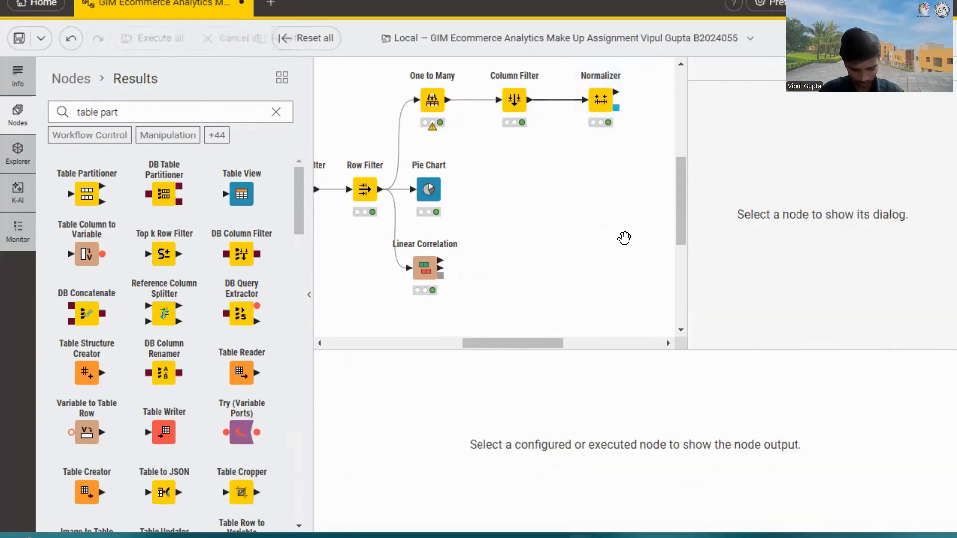
{"action": "left_click_drag", "start_coordinate": [527, 341], "coordinate": [566, 341]}
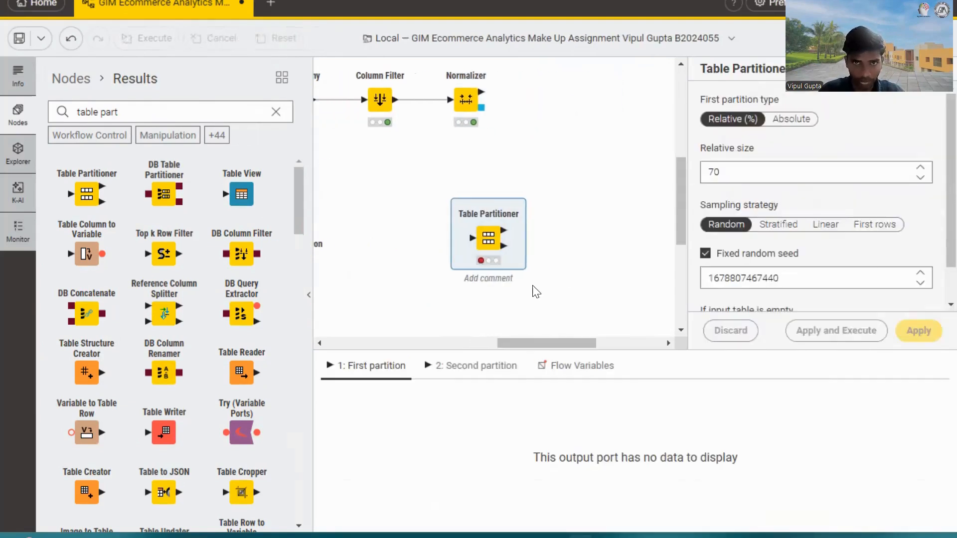
{"action": "left_click_drag", "start_coordinate": [488, 229], "coordinate": [540, 93]}
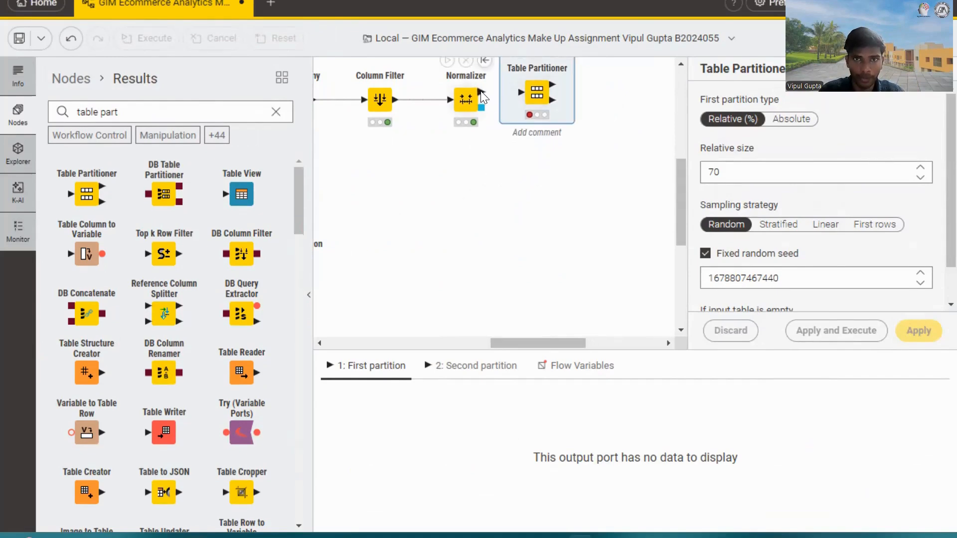
Connect the Normalizer's table output to the Table Partitioner, set its sampling strategy to Stratified and execute it.
{"action": "left_click_drag", "start_coordinate": [481, 95], "coordinate": [520, 92]}
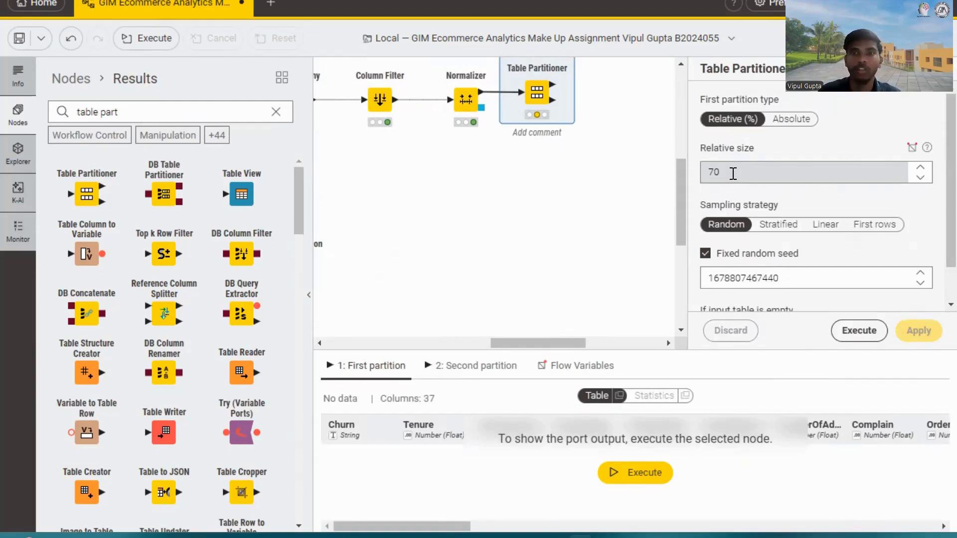
{"action": "left_click", "coordinate": [770, 227]}
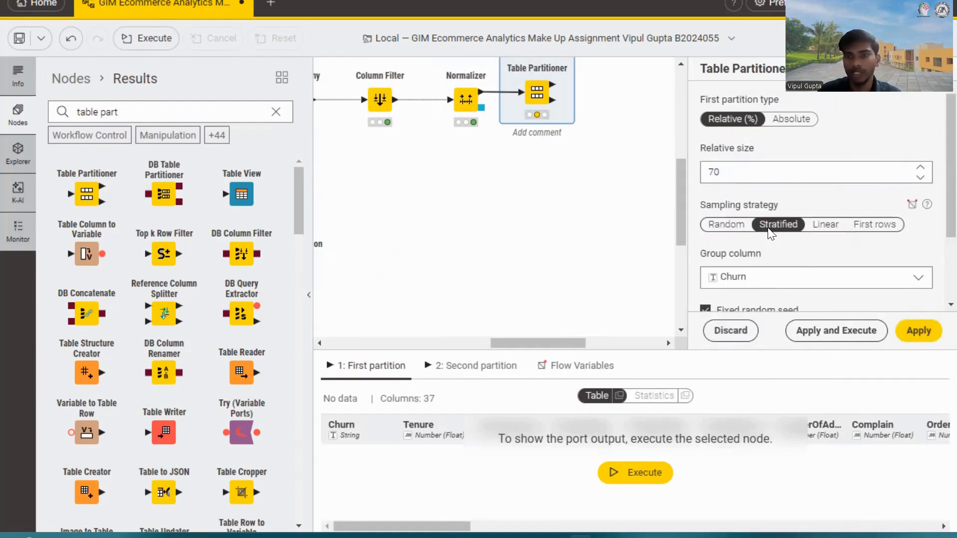
{"action": "left_click", "coordinate": [810, 331]}
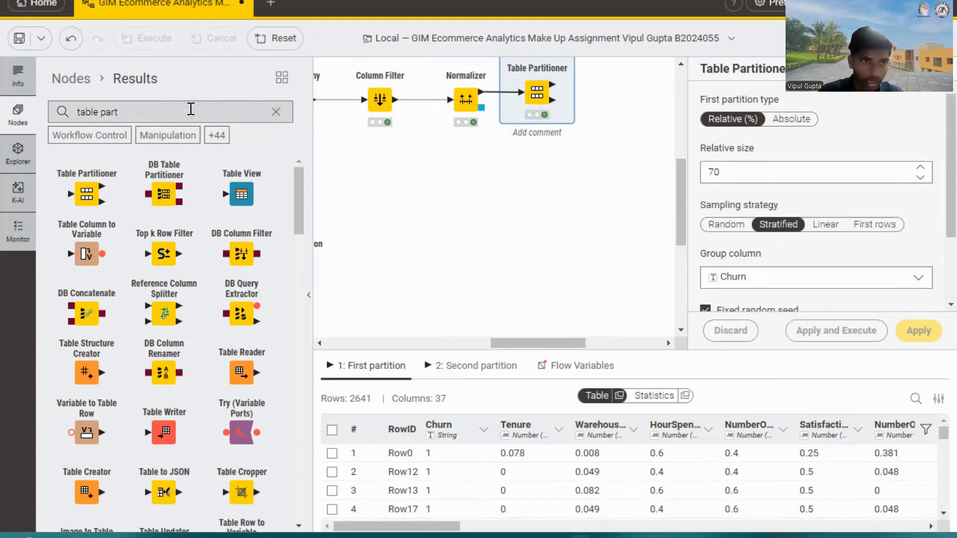
Add a Logistic Regression Learner node beside the Table Partitioner and connect the first partition output to it.
{"action": "left_click", "coordinate": [276, 112]}
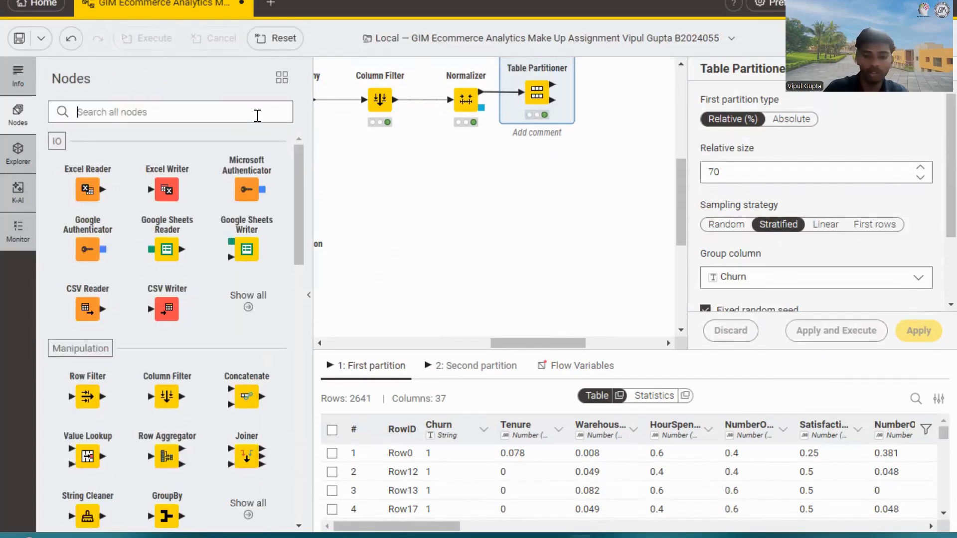
{"action": "type", "text": "logi"}
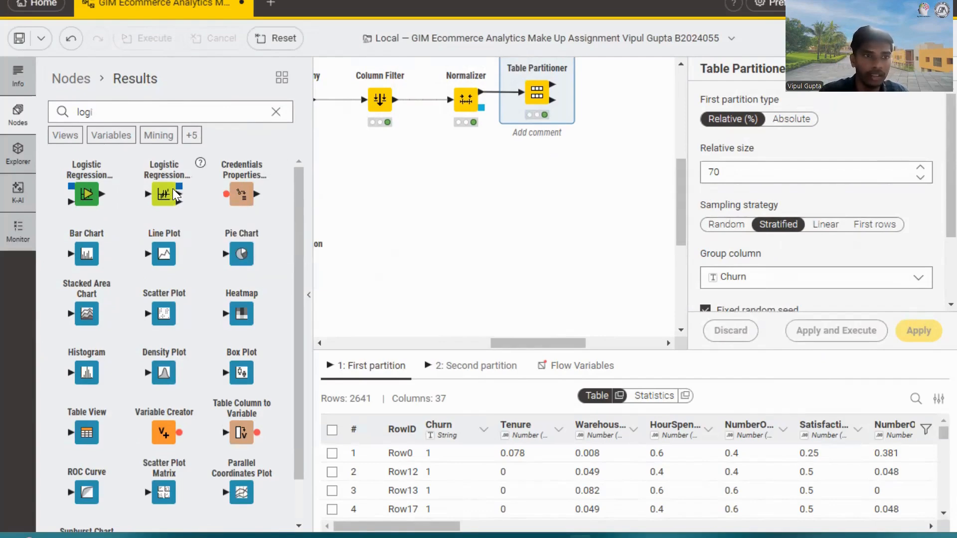
{"action": "left_click_drag", "start_coordinate": [173, 200], "coordinate": [616, 87]}
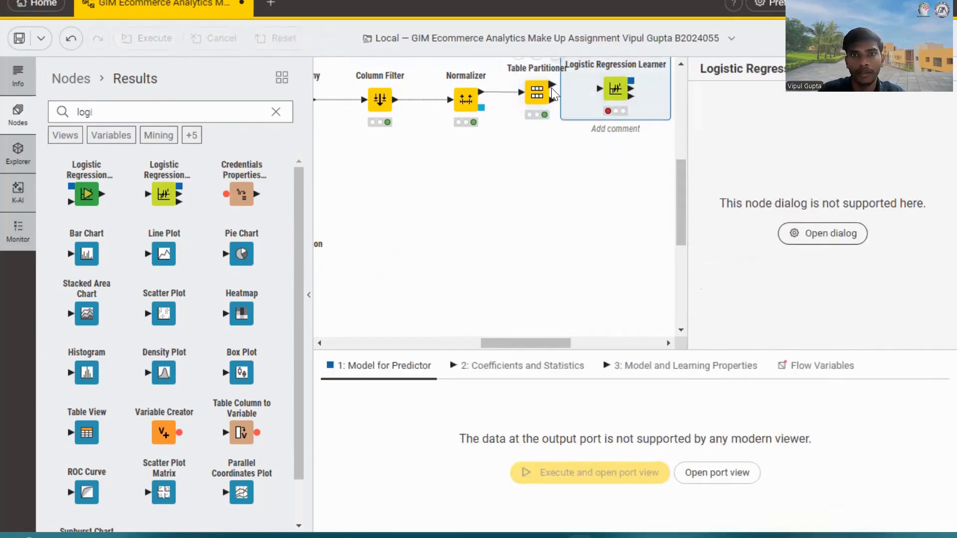
{"action": "left_click_drag", "start_coordinate": [552, 87], "coordinate": [615, 84]}
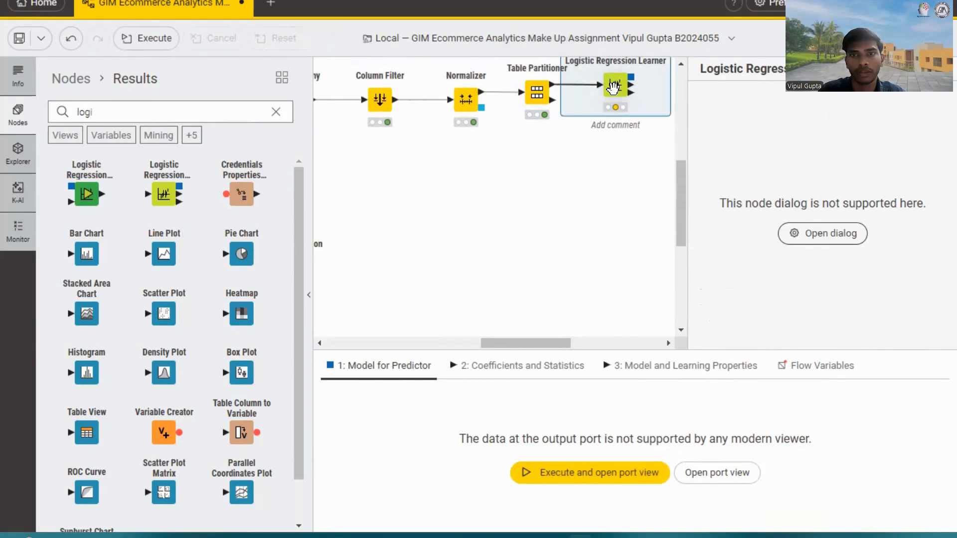
Set the Logistic Regression Learner's reference category to 1, apply the settings and execute the node.
{"action": "double_click", "coordinate": [616, 89]}
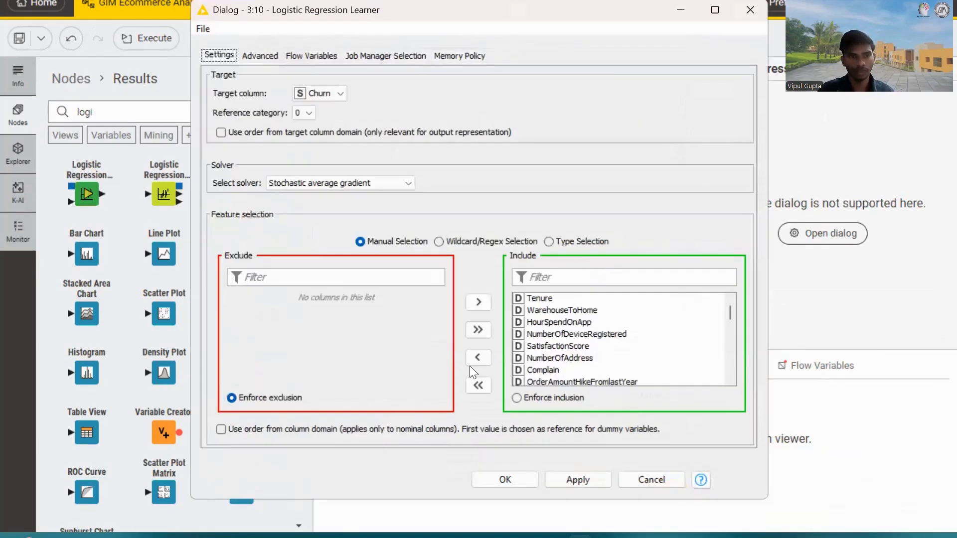
{"action": "left_click", "coordinate": [305, 113]}
{"action": "left_click", "coordinate": [301, 134]}
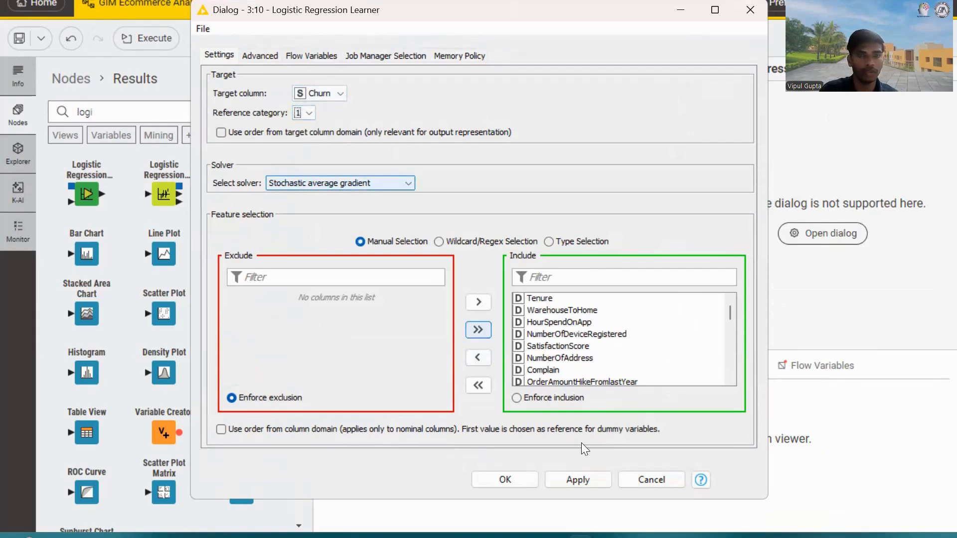
{"action": "left_click", "coordinate": [577, 481]}
{"action": "left_click", "coordinate": [505, 479]}
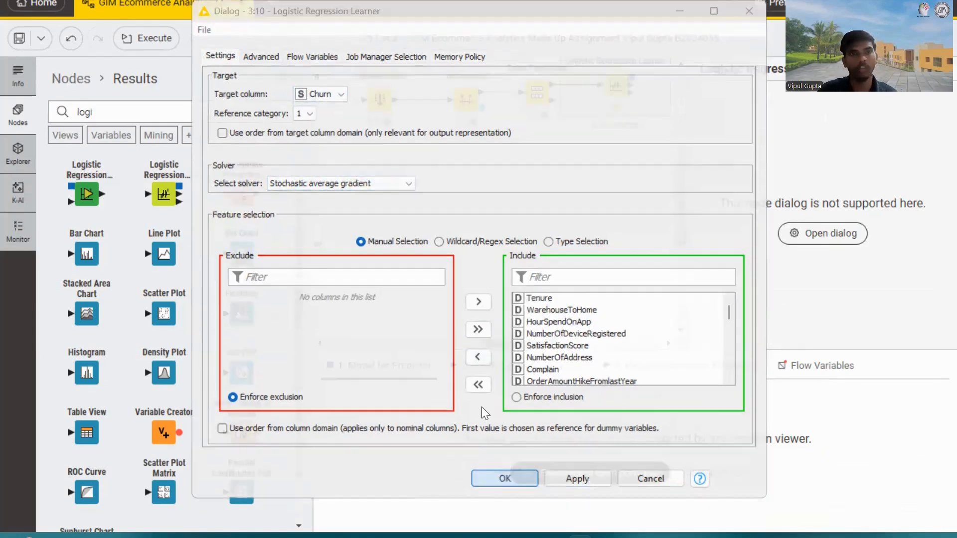
{"action": "left_click_drag", "start_coordinate": [538, 341], "coordinate": [584, 342]}
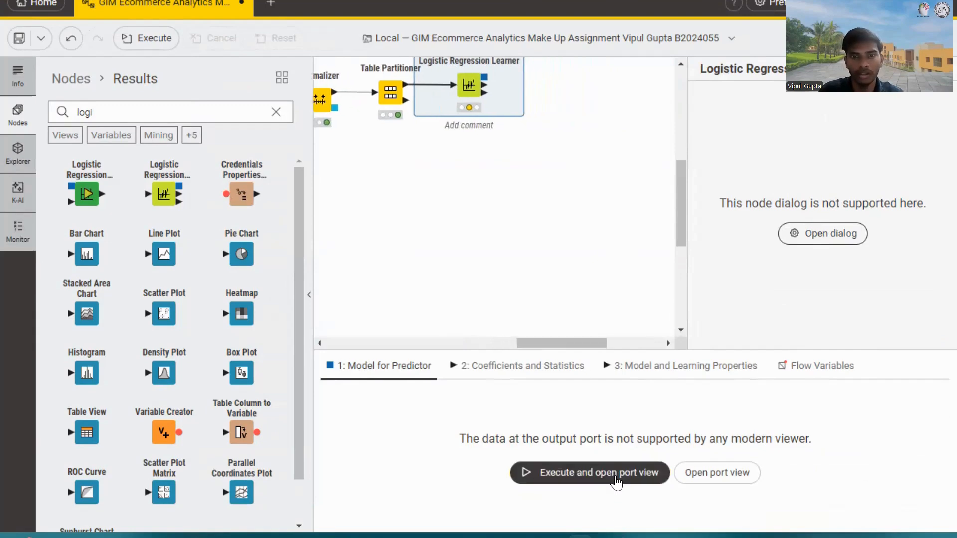
{"action": "left_click", "coordinate": [617, 480]}
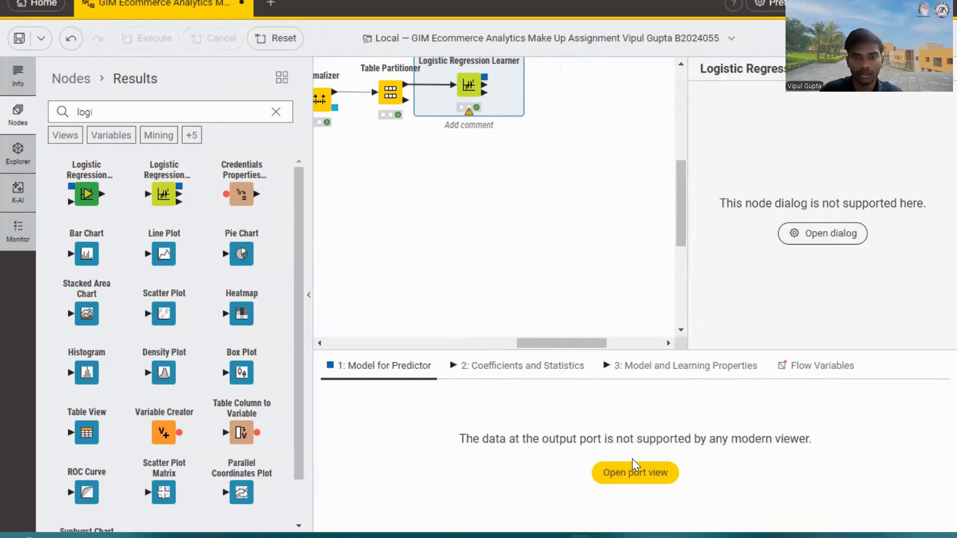
View the Logistic Regression Learner's model output in its port view and close the view.
{"action": "left_click", "coordinate": [635, 473]}
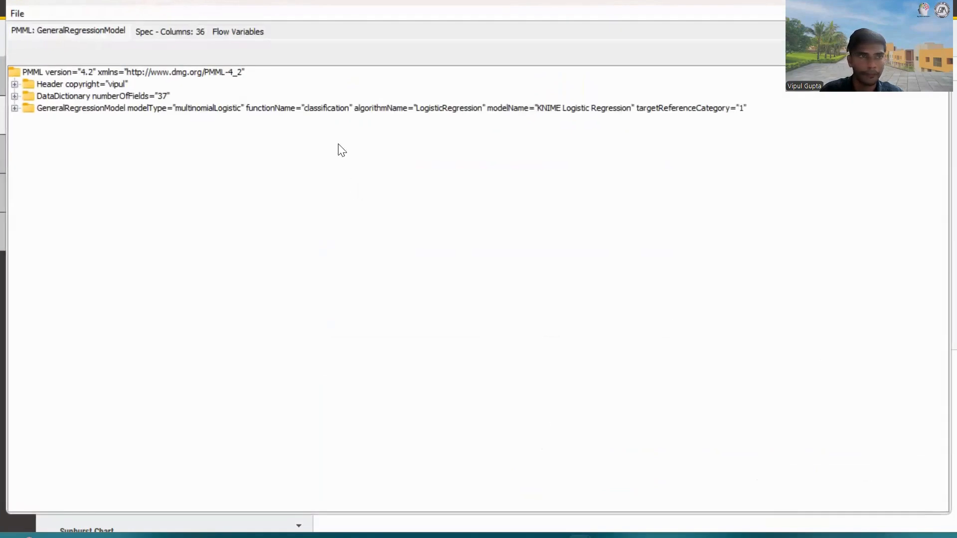
{"action": "left_click_drag", "start_coordinate": [847, 109], "coordinate": [791, 156]}
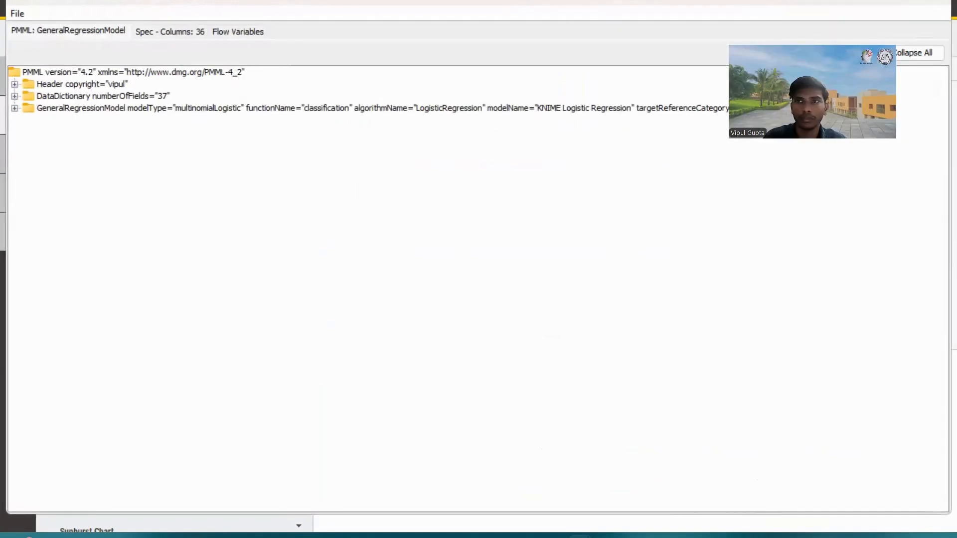
{"action": "left_click", "coordinate": [935, 1]}
Add a Logistic Regression Predictor node and connect the learner's model and the Table Partitioner's second partition to it.
{"action": "left_click_drag", "start_coordinate": [70, 172], "coordinate": [575, 173]}
{"action": "left_click", "coordinate": [478, 80]}
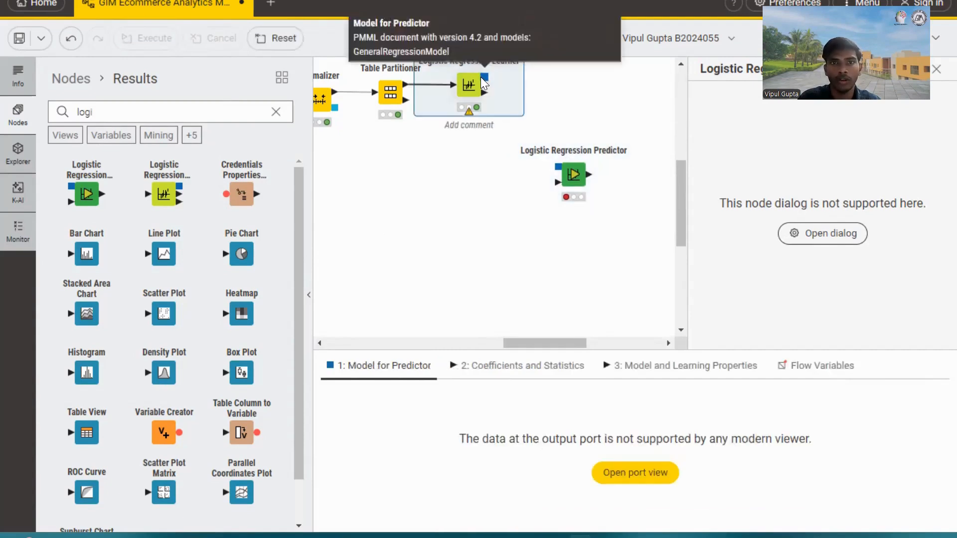
{"action": "left_click_drag", "start_coordinate": [484, 82], "coordinate": [557, 167]}
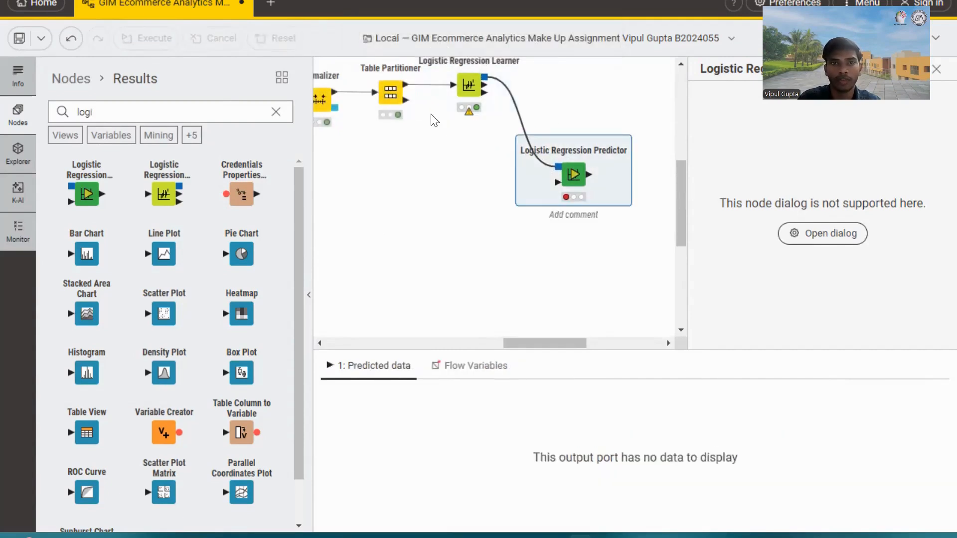
{"action": "left_click_drag", "start_coordinate": [406, 100], "coordinate": [578, 183]}
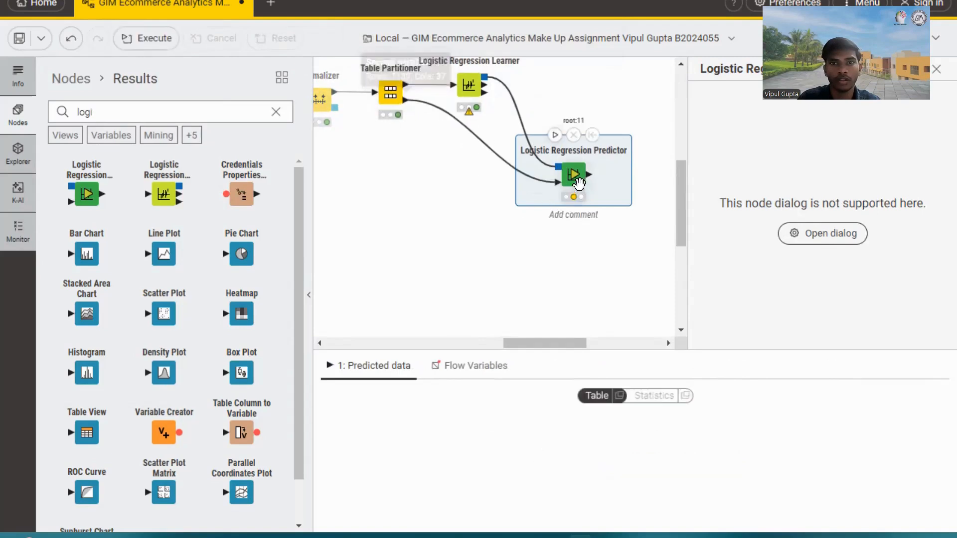
Enable the custom prediction column name Prediction (Churn) and appended probability columns in the Logistic Regression Predictor, execute it and check the predicted data.
{"action": "double_click", "coordinate": [578, 183]}
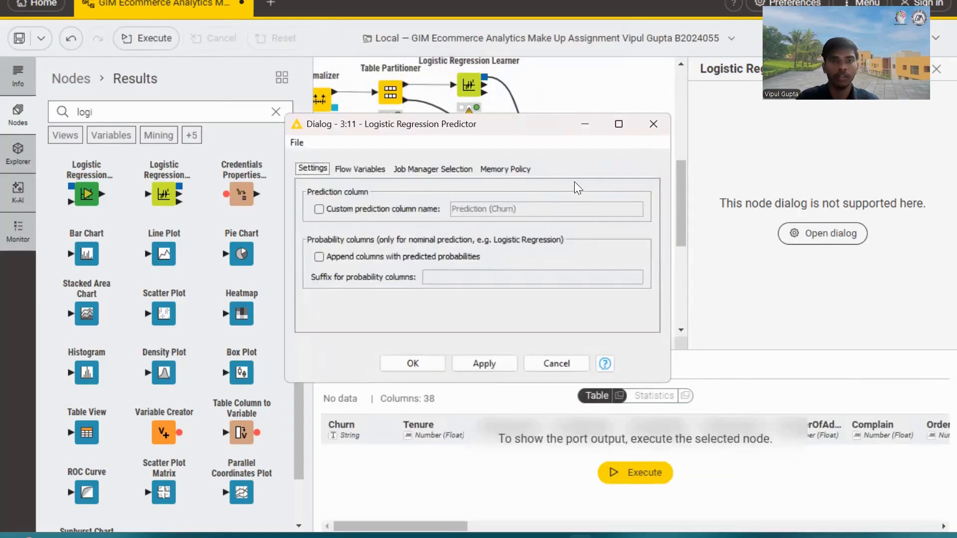
{"action": "left_click", "coordinate": [317, 209]}
{"action": "left_click", "coordinate": [317, 258]}
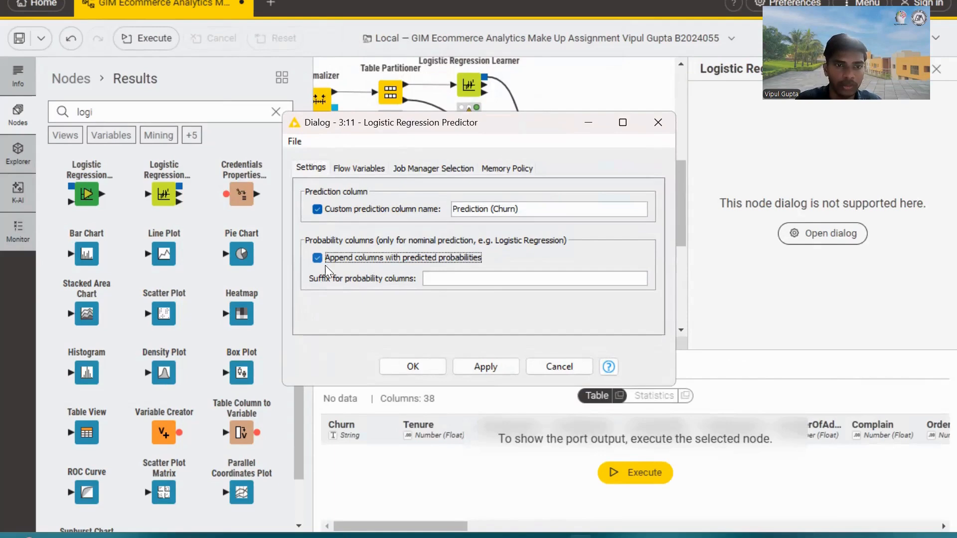
{"action": "left_click", "coordinate": [492, 372]}
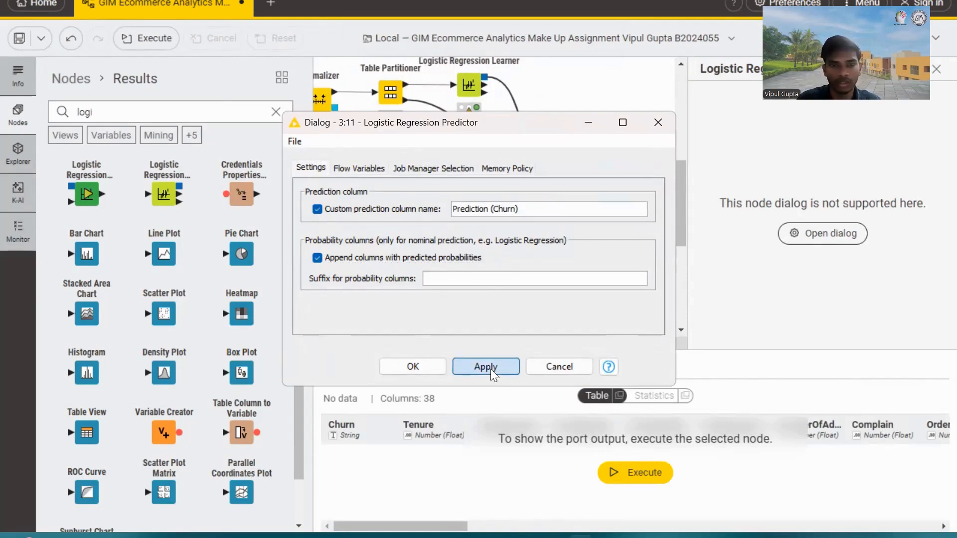
{"action": "left_click", "coordinate": [412, 366]}
{"action": "left_click", "coordinate": [642, 478]}
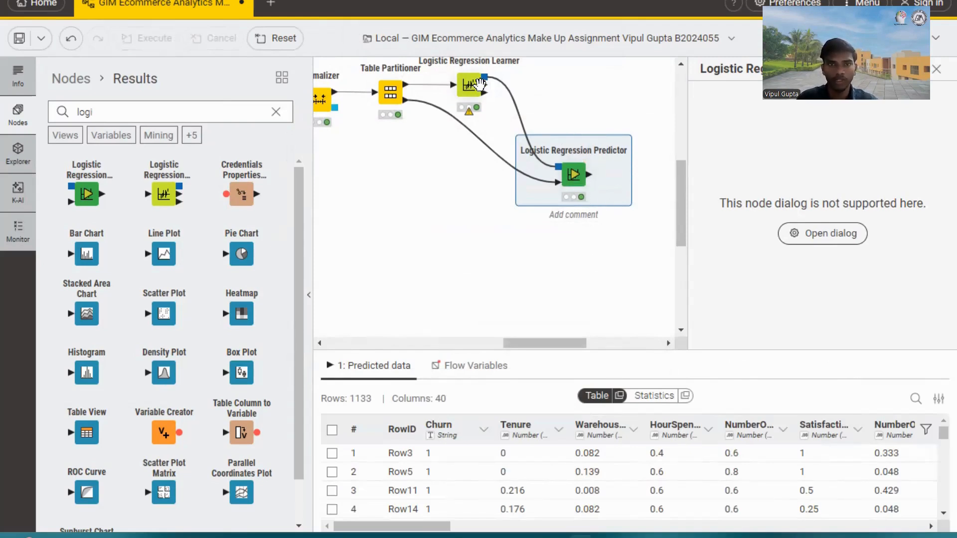
{"action": "left_click_drag", "start_coordinate": [435, 532], "coordinate": [934, 528]}
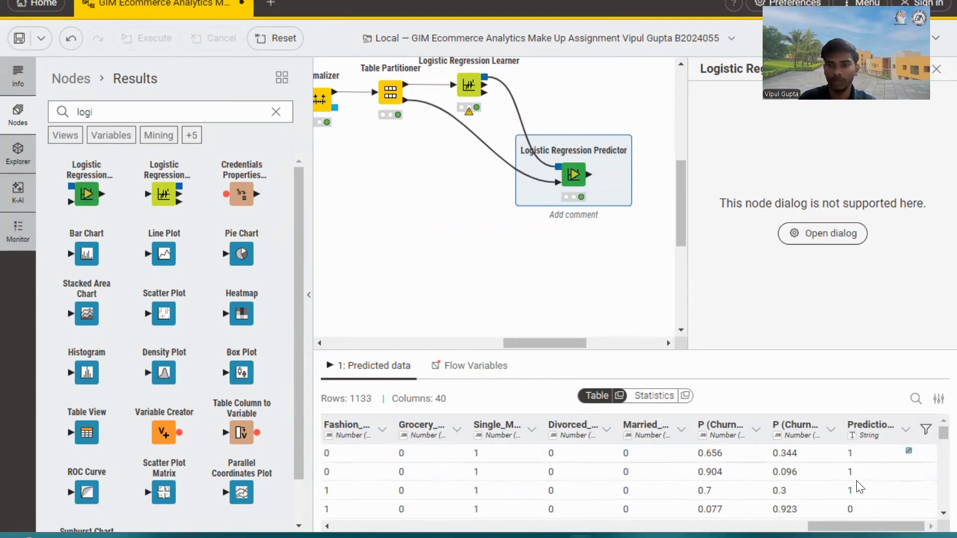
{"action": "left_click_drag", "start_coordinate": [743, 517], "coordinate": [416, 512]}
Add a Scorer node beside the Logistic Regression Predictor and connect the predicted data output to it.
{"action": "left_click", "coordinate": [275, 111]}
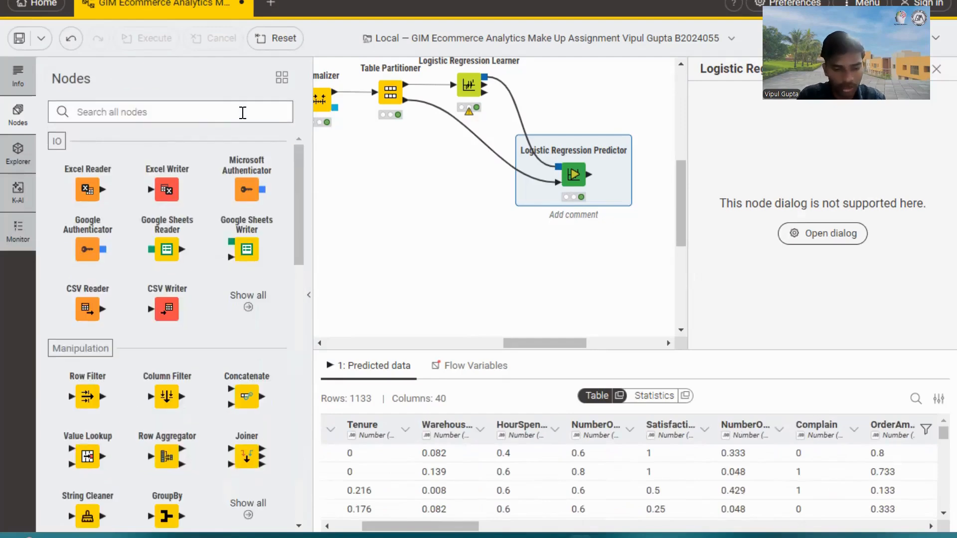
{"action": "type", "text": "scor"}
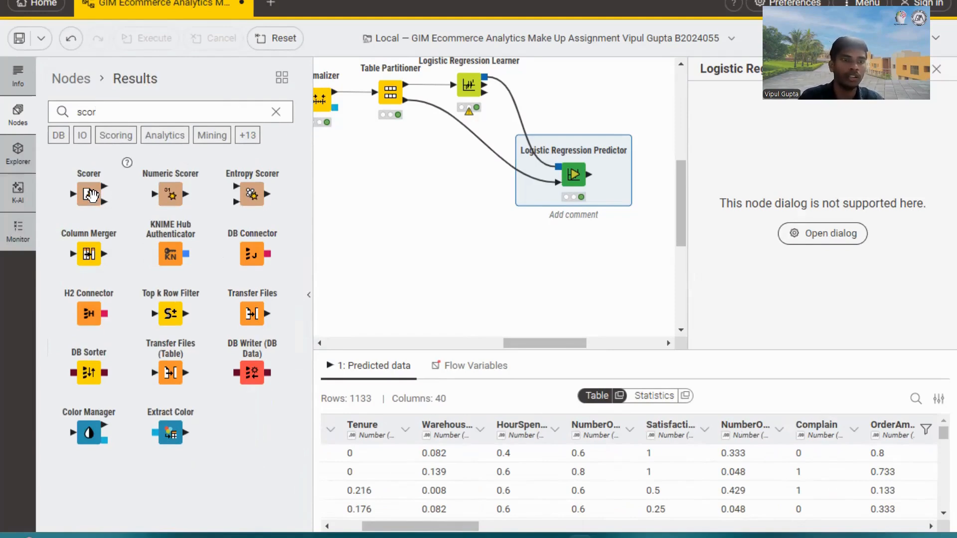
{"action": "left_click_drag", "start_coordinate": [90, 195], "coordinate": [541, 168]}
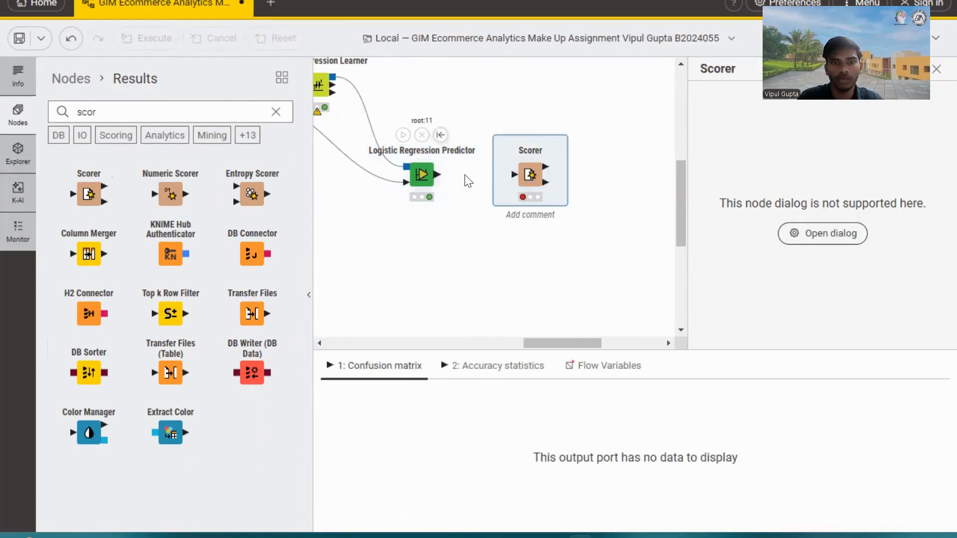
{"action": "left_click_drag", "start_coordinate": [437, 175], "coordinate": [519, 175]}
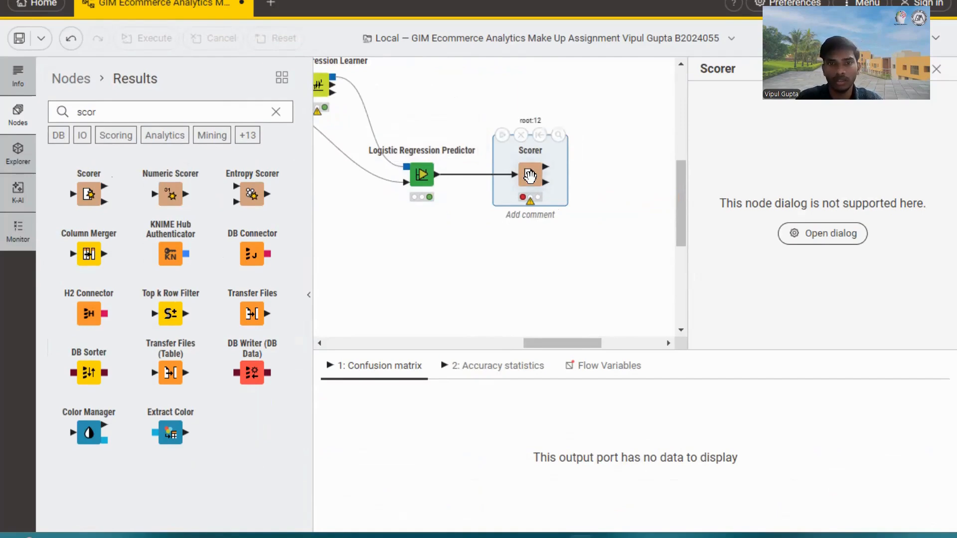
Configure the Scorer to compare Churn as first column with Prediction (Churn) as second column, and execute it.
{"action": "double_click", "coordinate": [530, 175]}
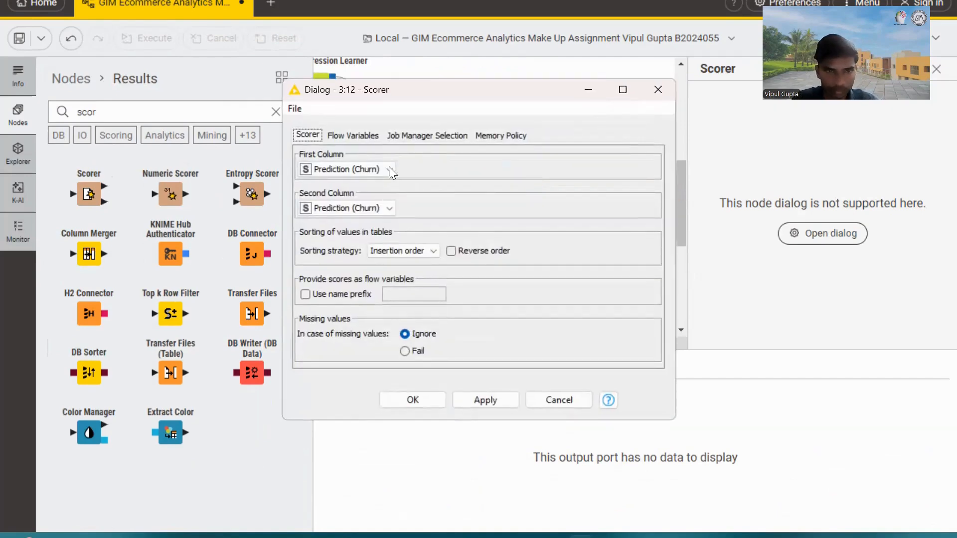
{"action": "left_click", "coordinate": [367, 169]}
{"action": "left_click", "coordinate": [368, 181]}
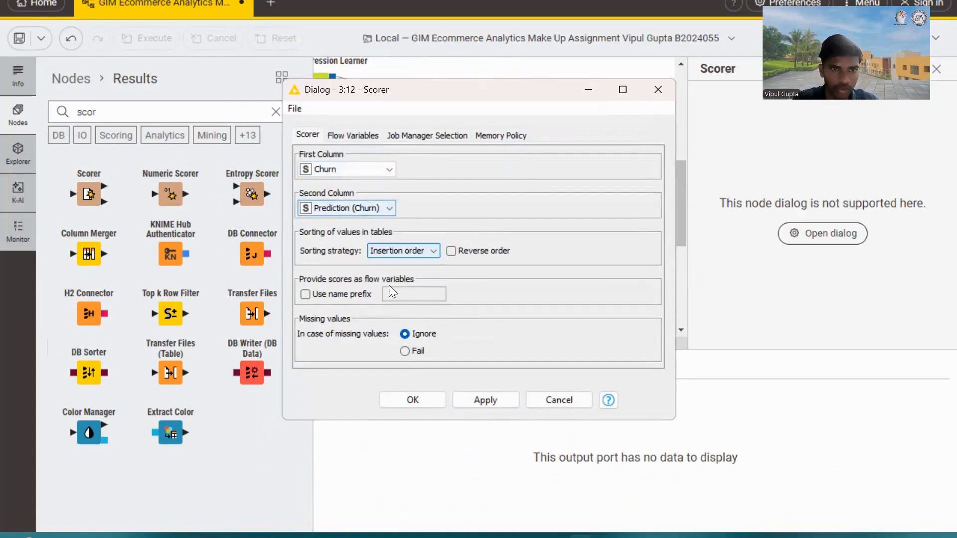
{"action": "left_click", "coordinate": [403, 401]}
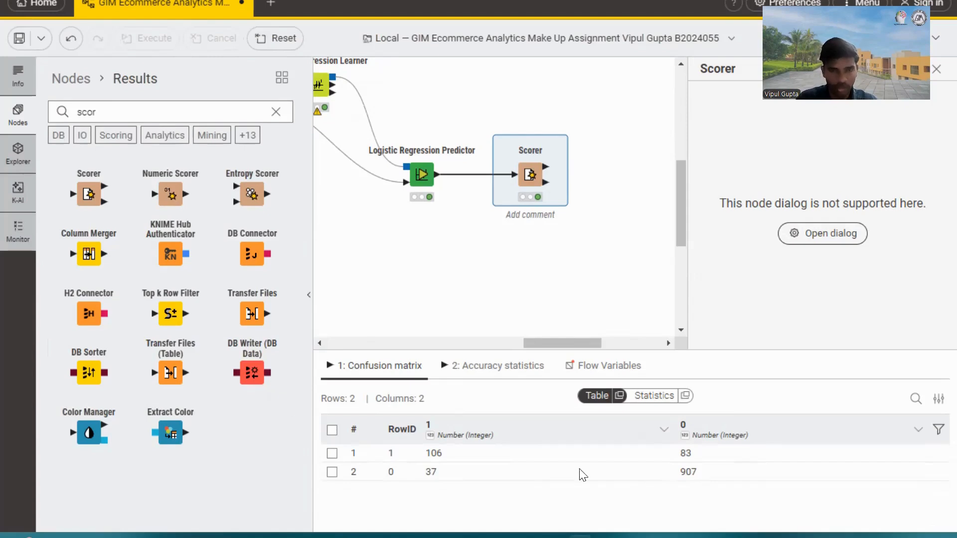
Examine the Scorer's accuracy statistics for both classes, including recall, precision, sensitivity, specificity, F-measure and overall accuracy.
{"action": "left_click", "coordinate": [517, 373]}
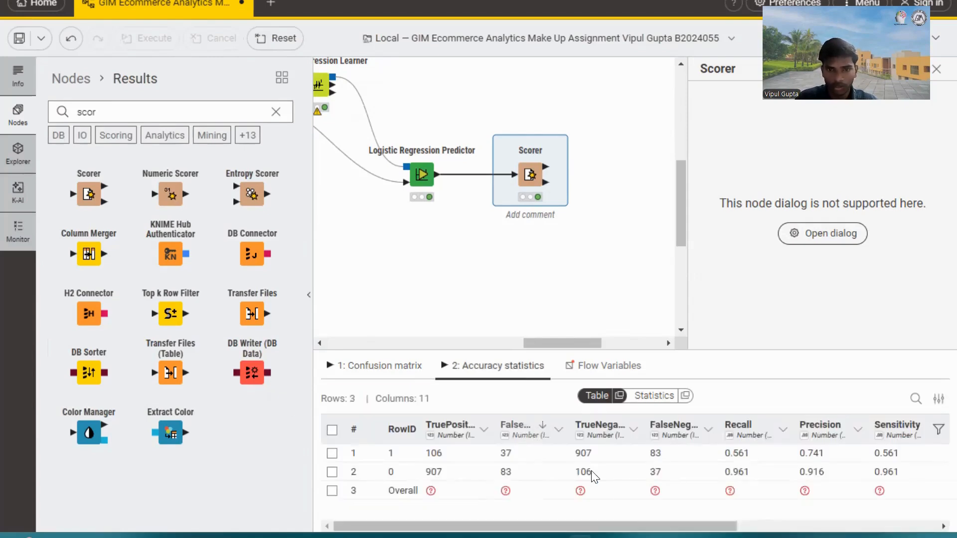
{"action": "left_click_drag", "start_coordinate": [631, 529], "coordinate": [791, 524]}
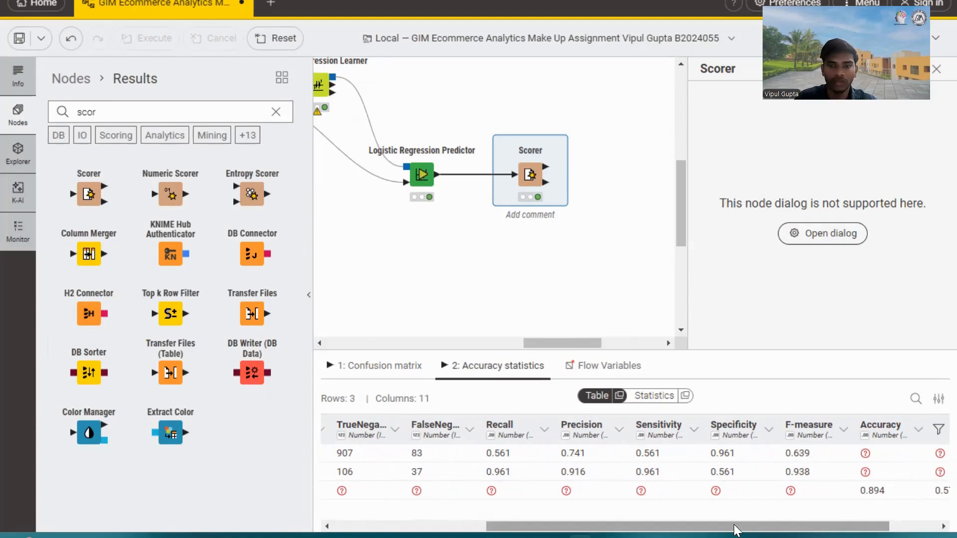
{"action": "left_click_drag", "start_coordinate": [734, 529], "coordinate": [507, 518]}
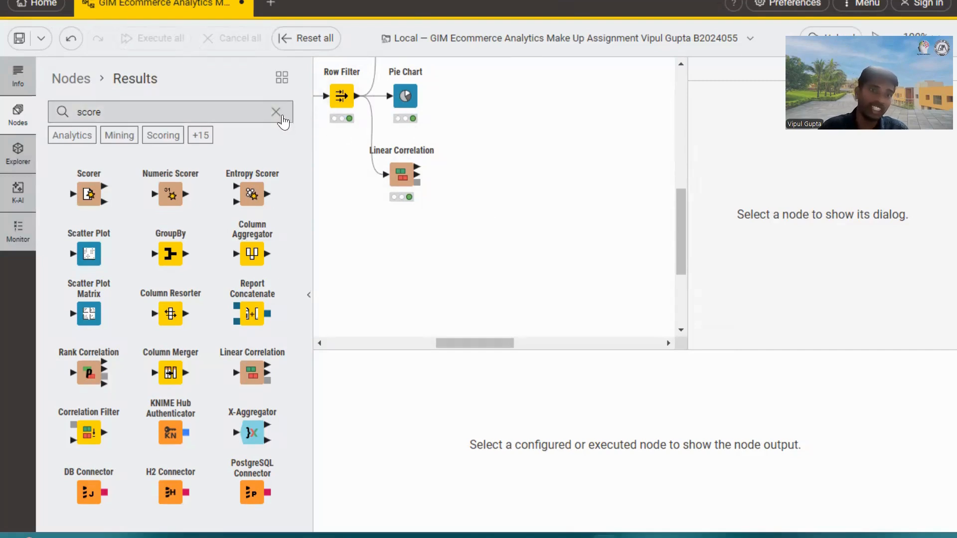
Find the Table Partitioner in the node repository and add a second one below the Linear Correlation node.
{"action": "left_click", "coordinate": [254, 111]}
{"action": "key", "text": "BackSpace"}
{"action": "key", "text": "BackSpace"}
{"action": "key", "text": "BackSpace"}
{"action": "key", "text": "BackSpace"}
{"action": "key", "text": "BackSpace"}
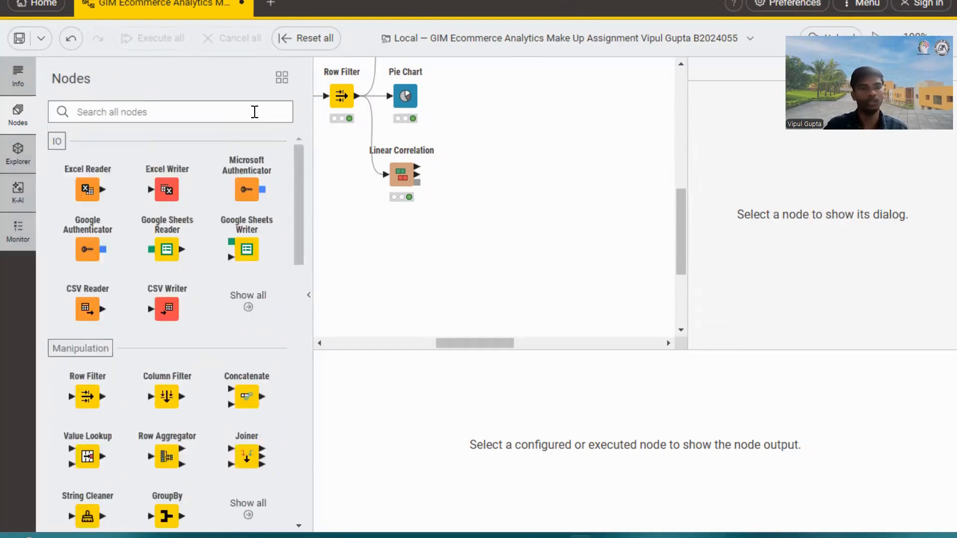
{"action": "type", "text": "tab"}
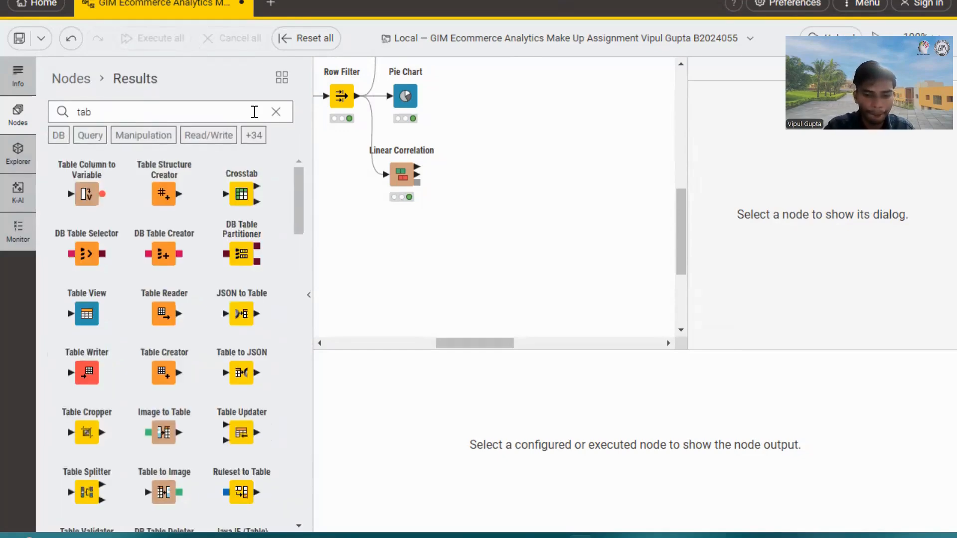
{"action": "type", "text": "le part"}
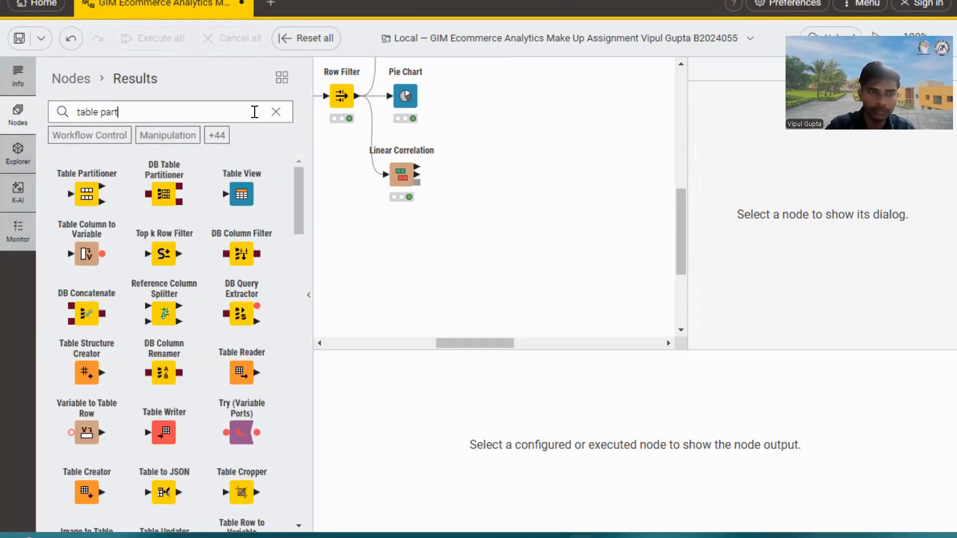
{"action": "left_click_drag", "start_coordinate": [86, 194], "coordinate": [408, 246]}
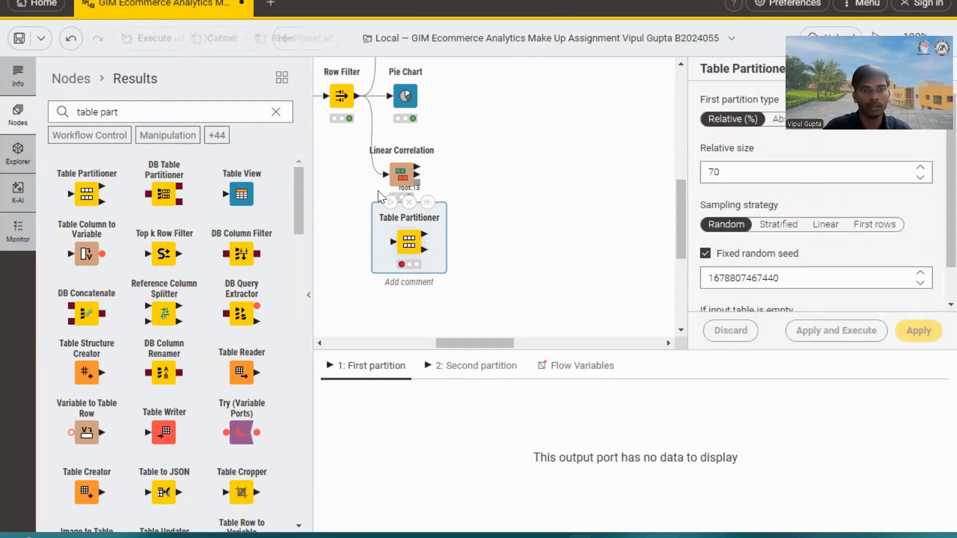
Connect the Row Filter's output to the new Table Partitioner, execute it with a 70% random split and check the first partition.
{"action": "left_click_drag", "start_coordinate": [356, 96], "coordinate": [394, 242]}
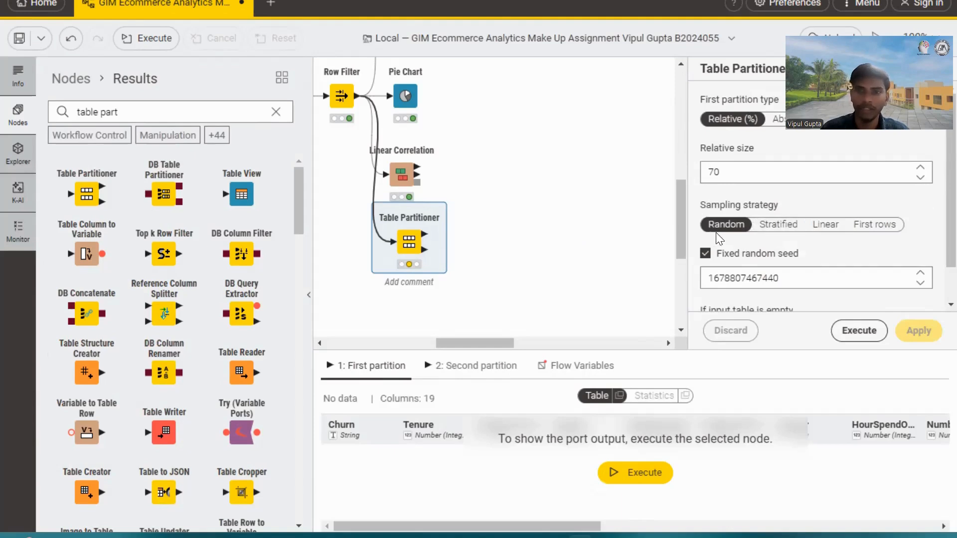
{"action": "left_click", "coordinate": [847, 333]}
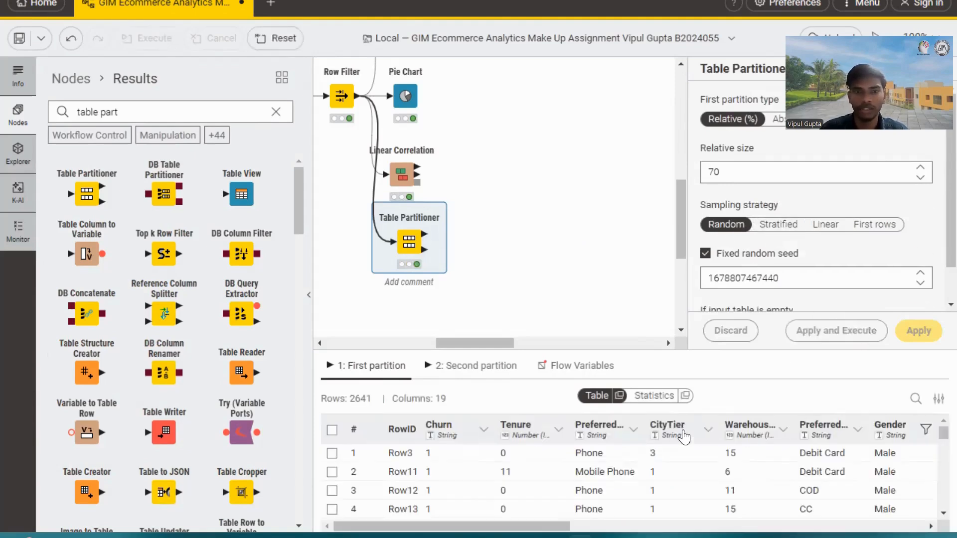
{"action": "scroll", "coordinate": [663, 486], "scroll_direction": "down", "scroll_amount": 3}
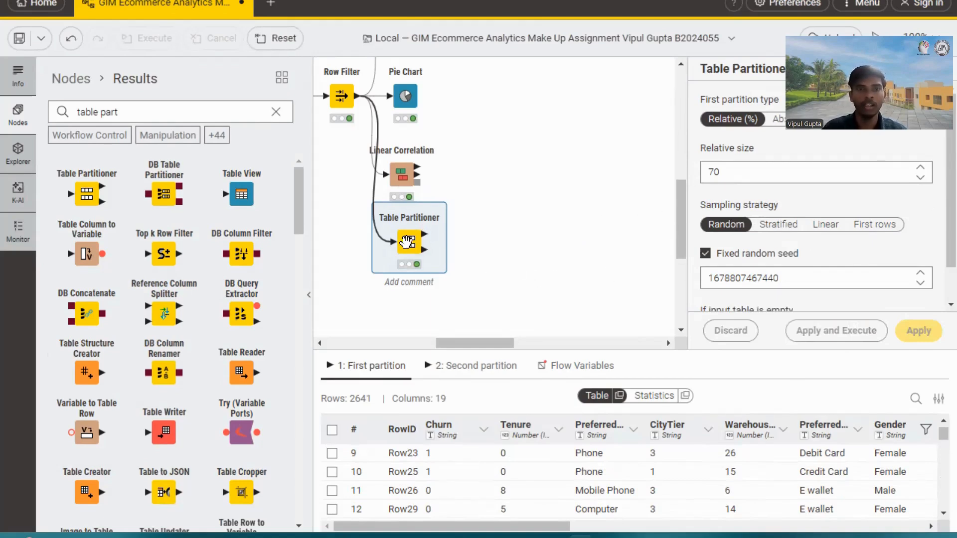
Add a Decision Tree Learner node beside the new Table Partitioner and connect the first partition output to it.
{"action": "left_click", "coordinate": [276, 112]}
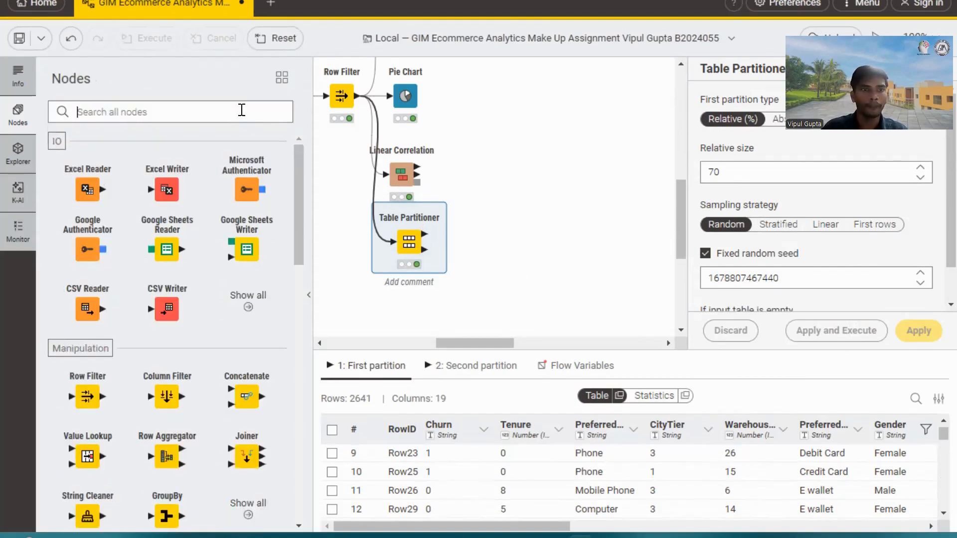
{"action": "type", "text": "ded"}
{"action": "key", "text": "BackSpace"}
{"action": "type", "text": "ci"}
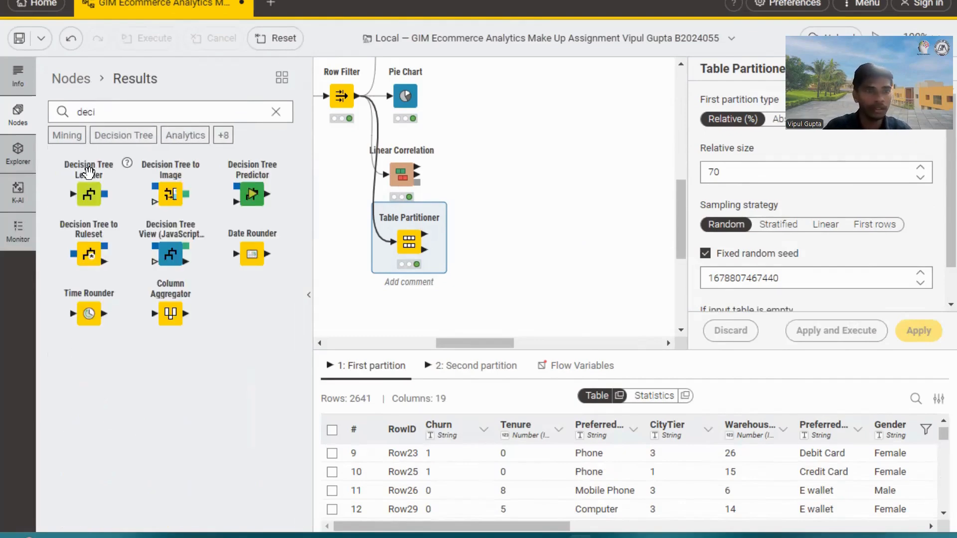
{"action": "left_click_drag", "start_coordinate": [89, 172], "coordinate": [513, 239]}
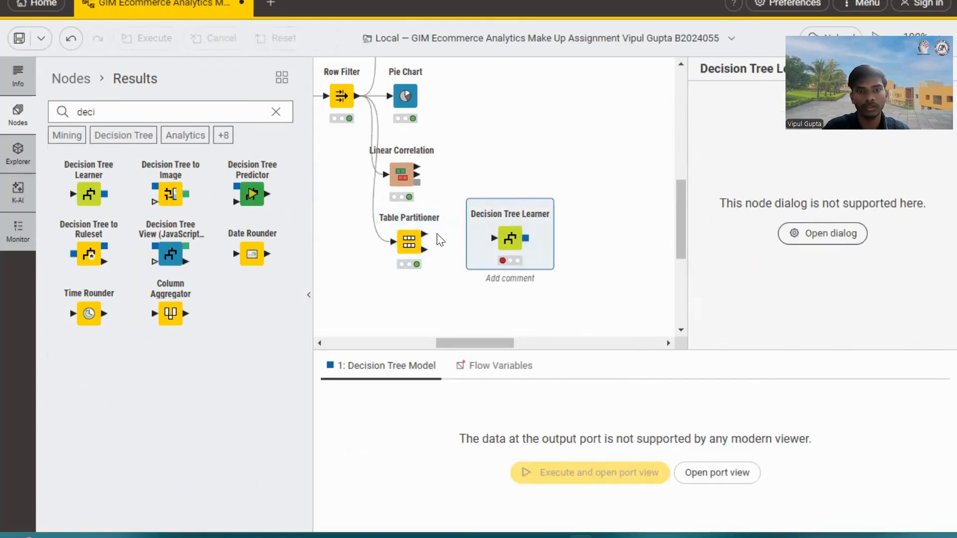
{"action": "left_click_drag", "start_coordinate": [417, 233], "coordinate": [493, 238]}
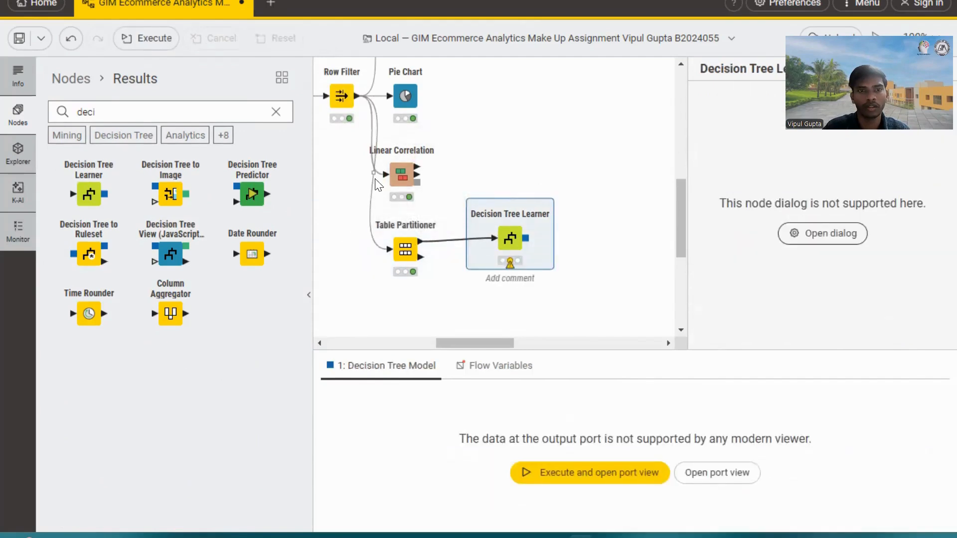
Bend the connection between the Row Filter and the new Table Partitioner so it runs clear of the Linear Correlation node.
{"action": "left_click_drag", "start_coordinate": [373, 173], "coordinate": [341, 191]}
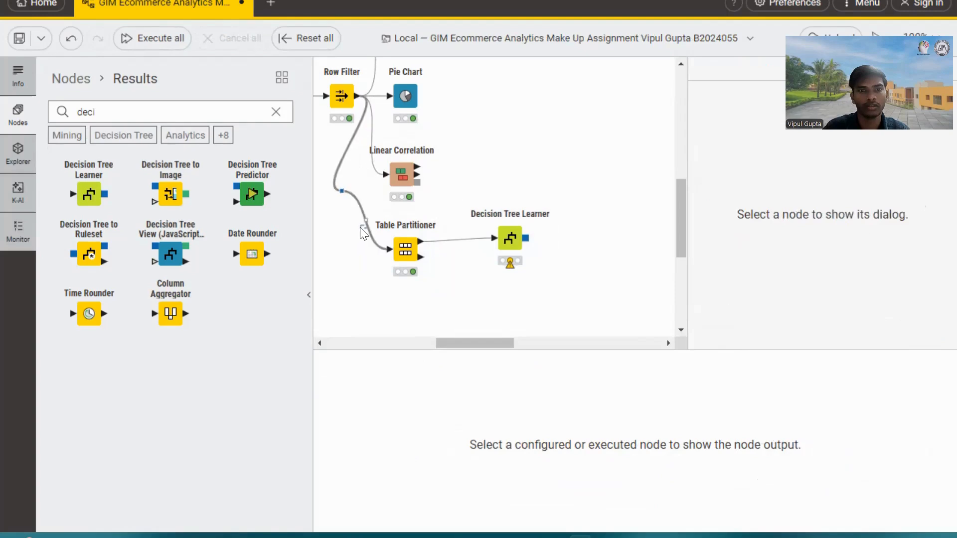
{"action": "left_click_drag", "start_coordinate": [366, 220], "coordinate": [361, 235]}
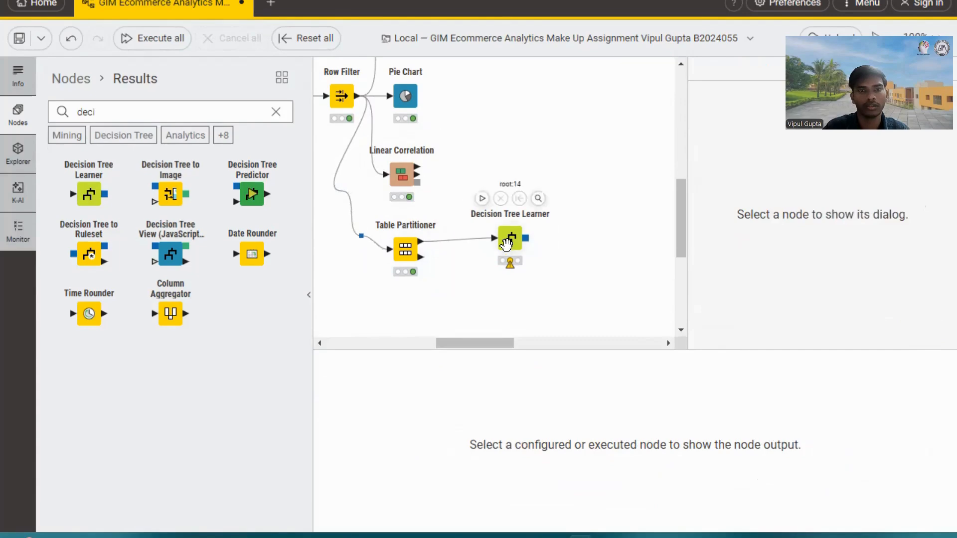
Configure the Decision Tree Learner with Churn as class column, a minimum of 20 records per node and 8 threads.
{"action": "left_click", "coordinate": [510, 243]}
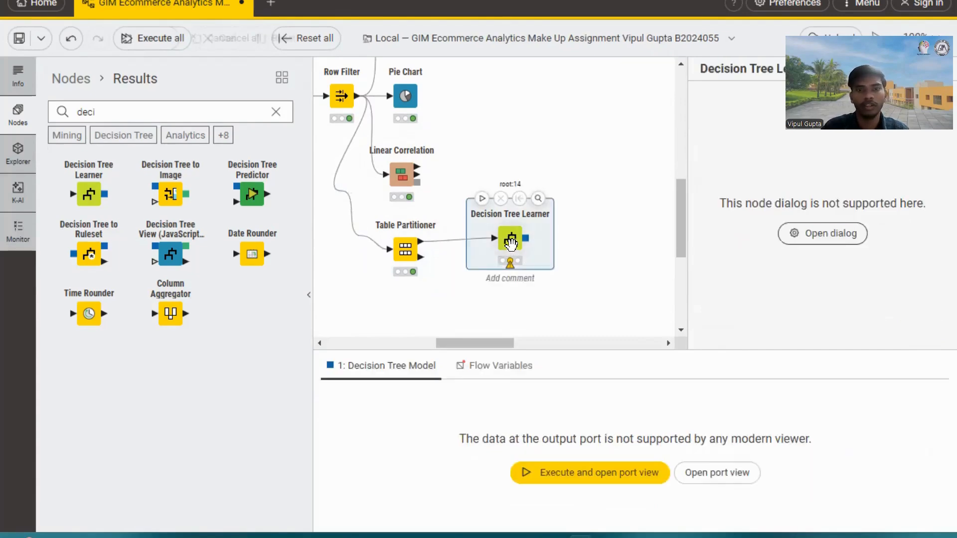
{"action": "double_click", "coordinate": [510, 243]}
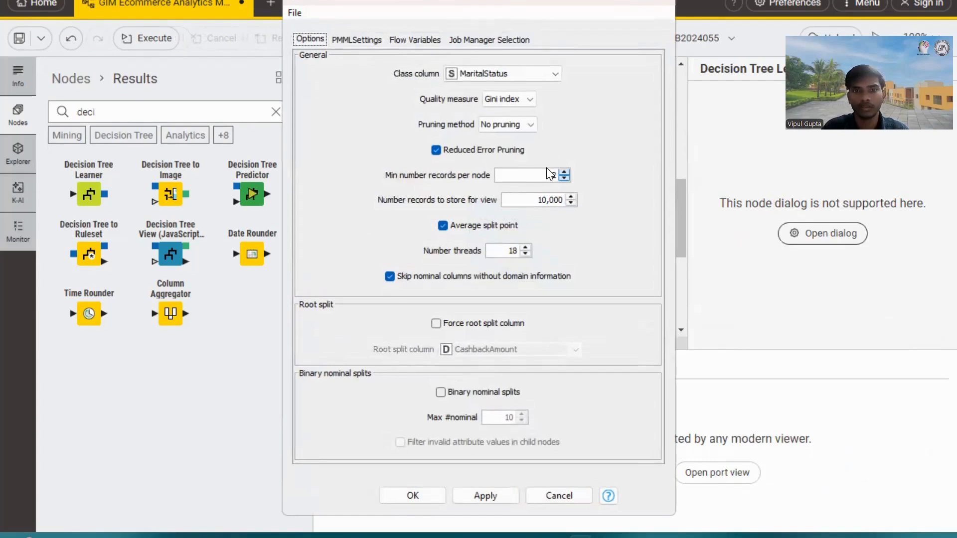
{"action": "left_click", "coordinate": [518, 73]}
{"action": "left_click", "coordinate": [510, 90]}
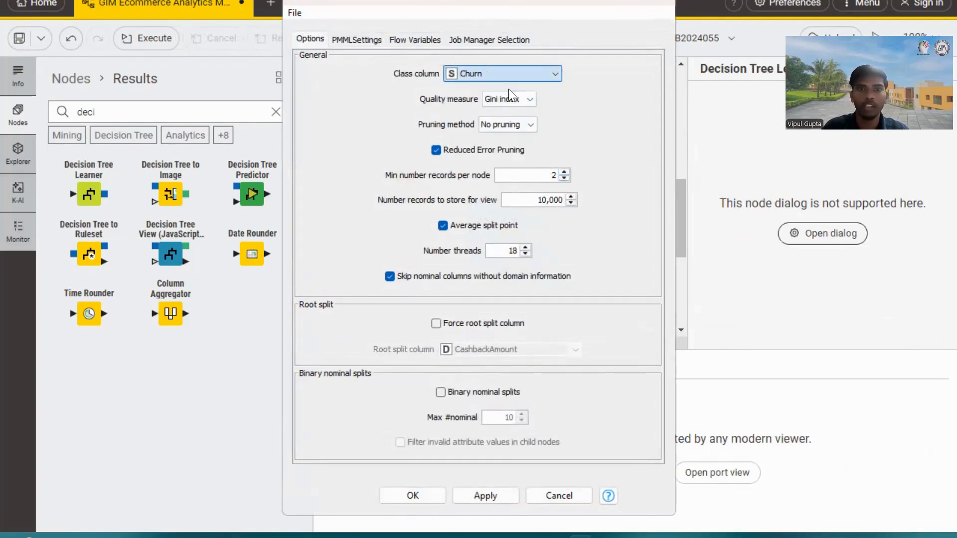
{"action": "left_click", "coordinate": [552, 175]}
{"action": "type", "text": "20"}
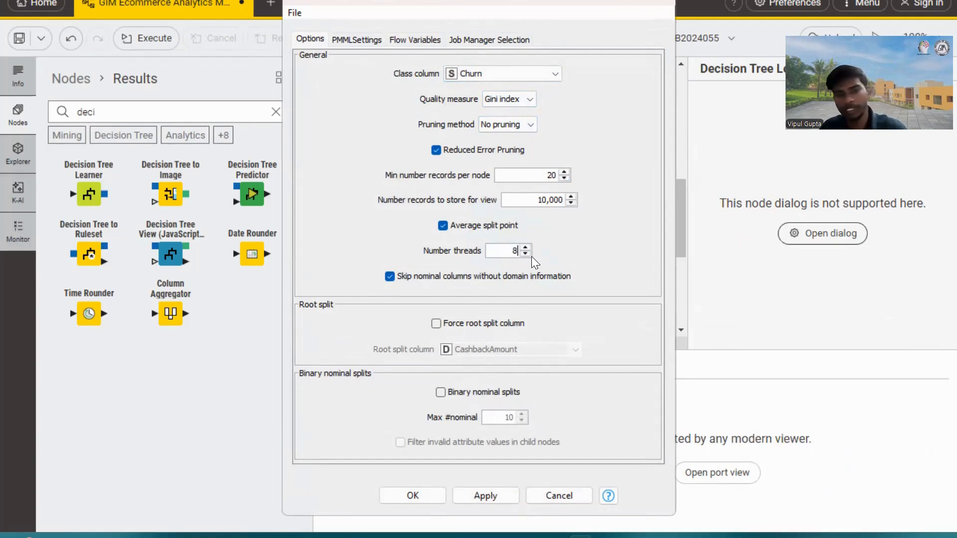
{"action": "type", "text": "8"}
{"action": "left_click", "coordinate": [487, 491]}
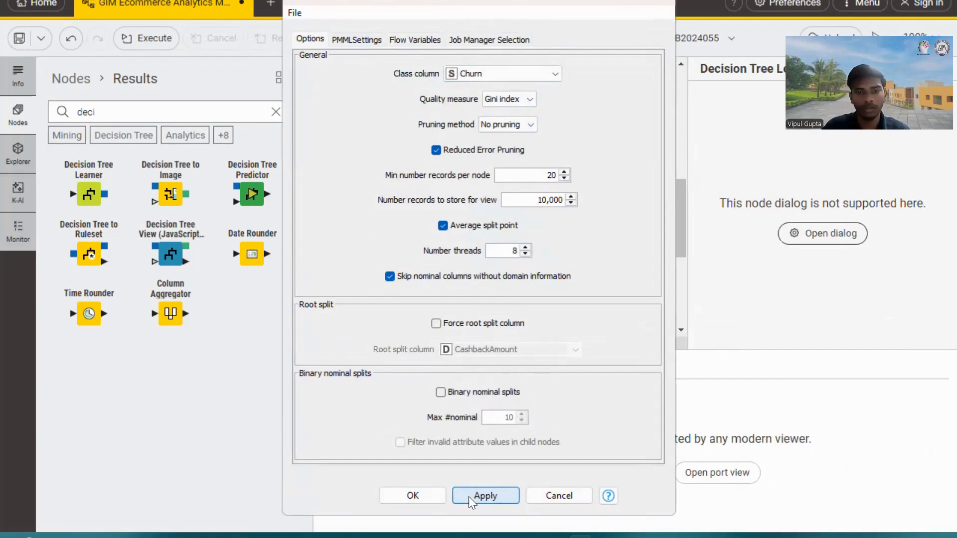
{"action": "left_click", "coordinate": [426, 498]}
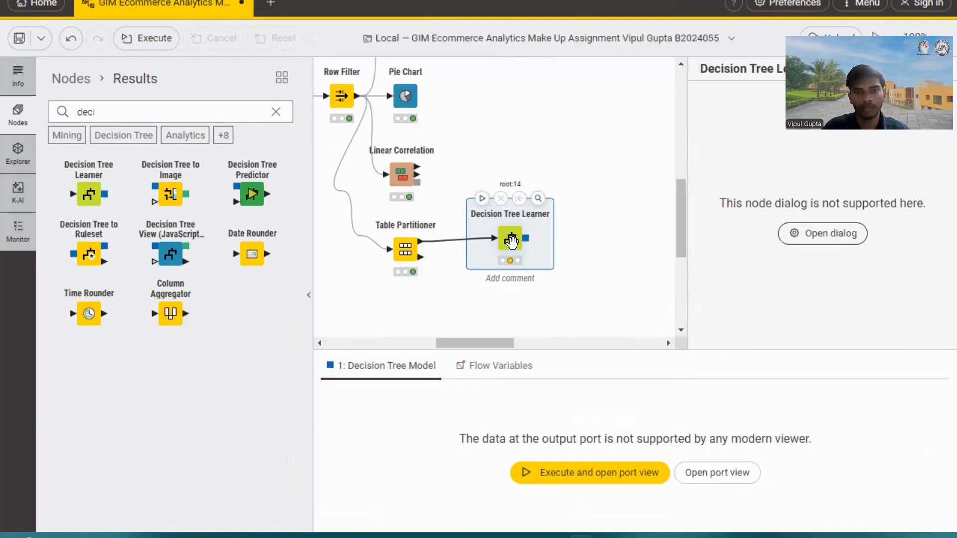
Add a Decision Tree Predictor below the Decision Tree Learner and connect it to the second partition output and the learner's model output.
{"action": "mouse_move", "coordinate": [515, 249]}
{"action": "left_mouse_down"}
{"action": "mouse_move", "coordinate": [511, 257]}
{"action": "mouse_move", "coordinate": [511, 246]}
{"action": "left_mouse_up"}
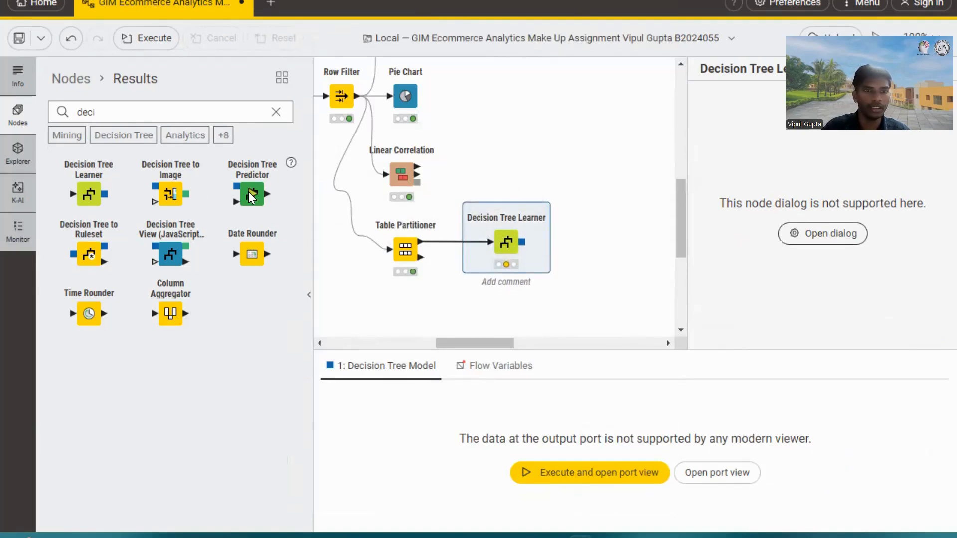
{"action": "left_click_drag", "start_coordinate": [251, 194], "coordinate": [514, 310]}
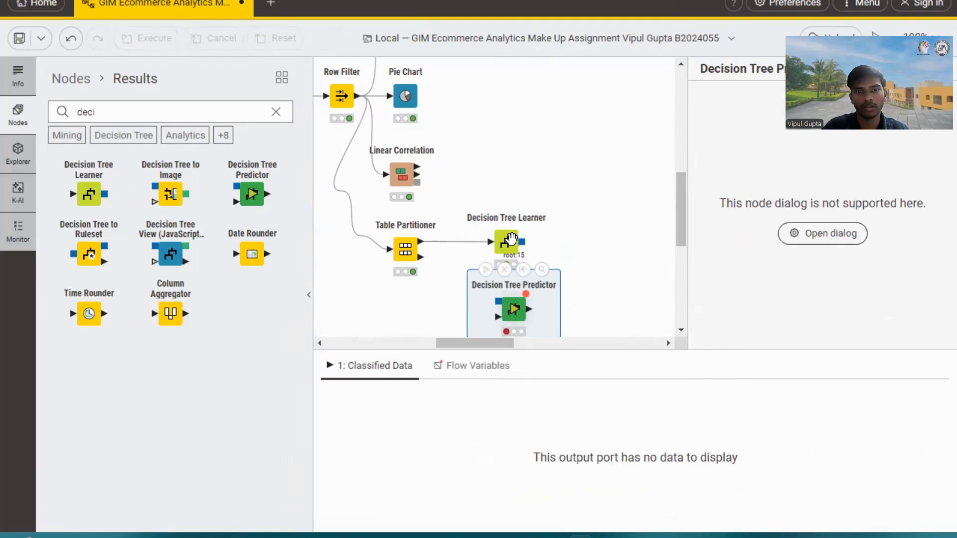
{"action": "left_click_drag", "start_coordinate": [509, 237], "coordinate": [475, 236]}
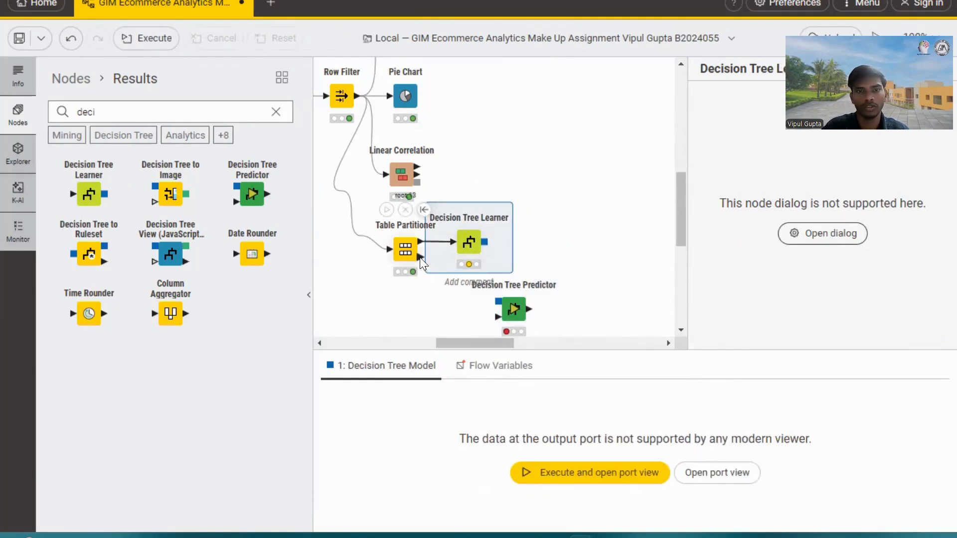
{"action": "left_click_drag", "start_coordinate": [421, 259], "coordinate": [500, 317]}
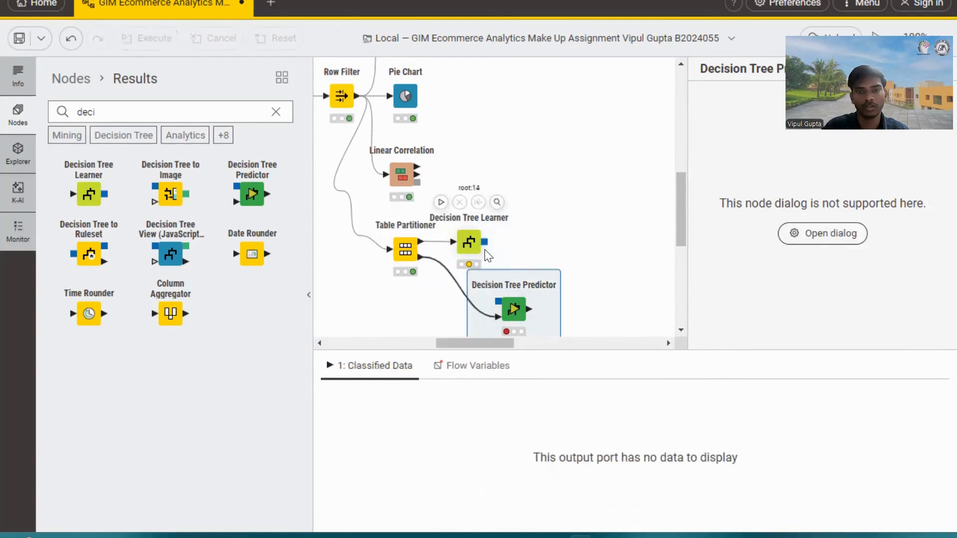
{"action": "left_click_drag", "start_coordinate": [484, 242], "coordinate": [544, 307]}
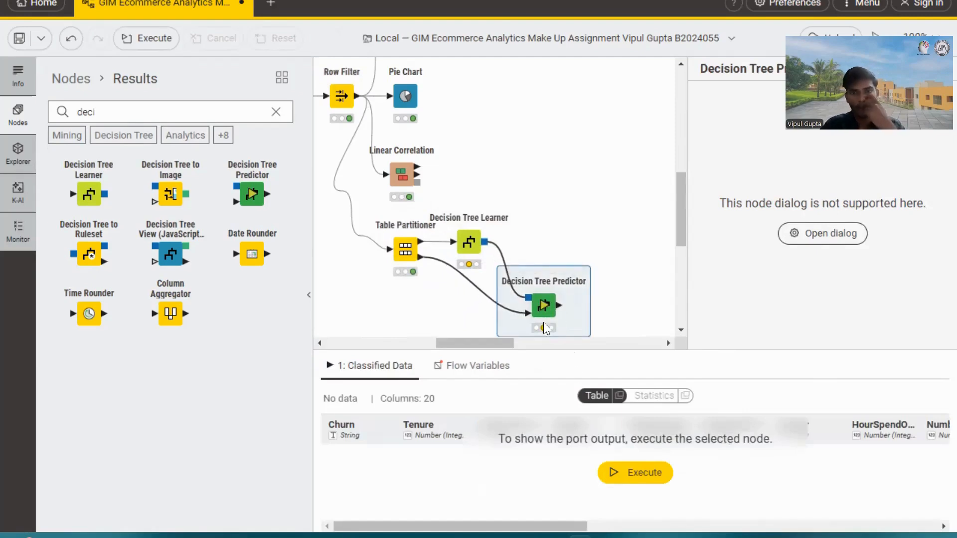
Configure the Decision Tree Predictor to change the prediction column name to Prediction (Churn) and append normalized class distribution columns, and execute it.
{"action": "double_click", "coordinate": [553, 304]}
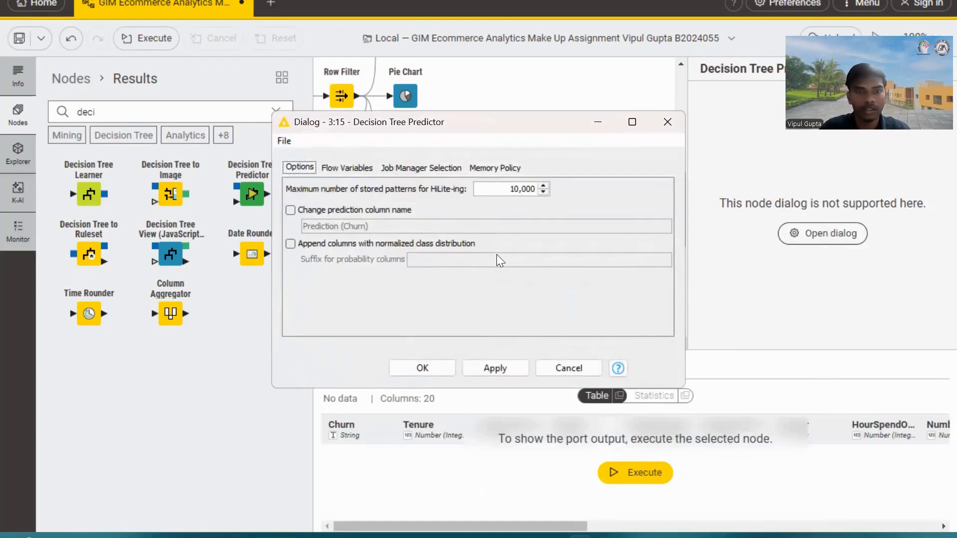
{"action": "left_click", "coordinate": [290, 210]}
{"action": "left_click", "coordinate": [290, 243]}
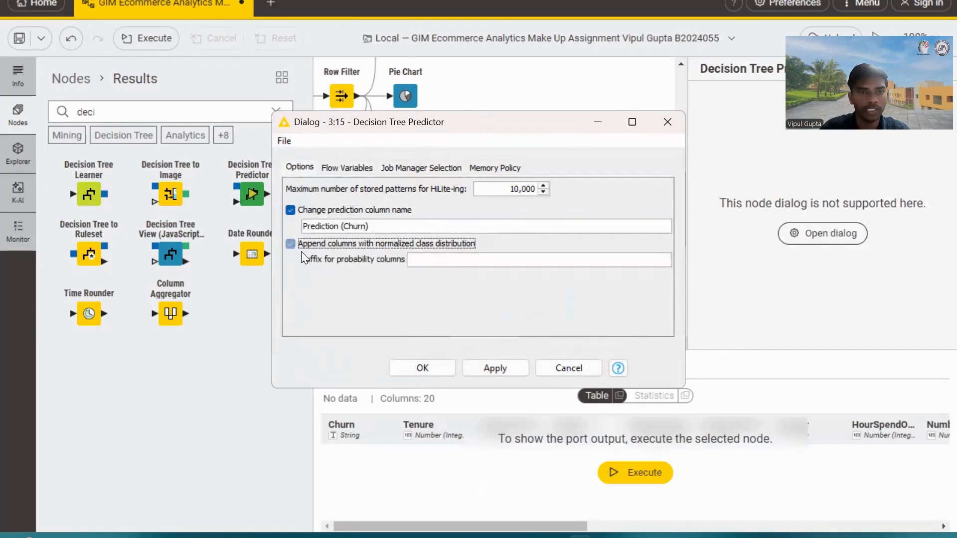
{"action": "left_click", "coordinate": [499, 369]}
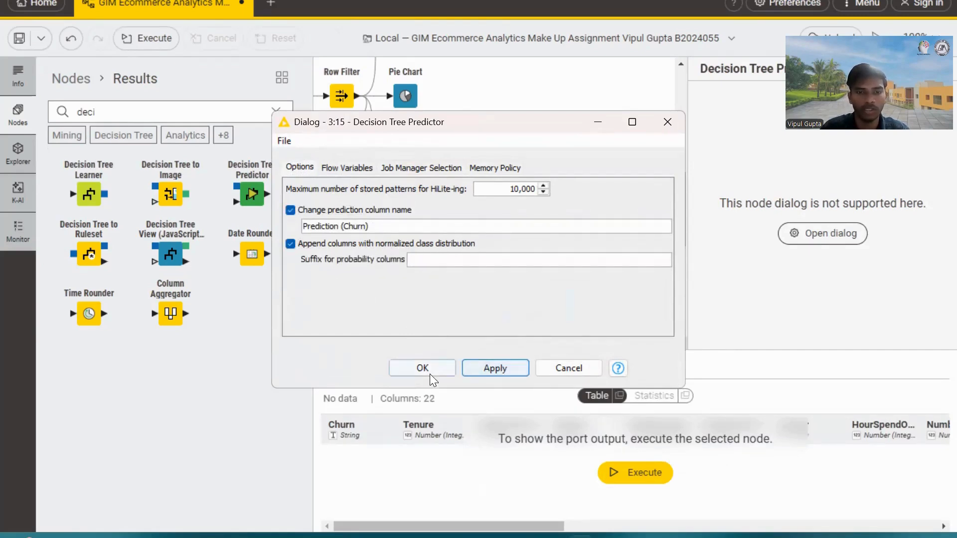
{"action": "left_click", "coordinate": [429, 371]}
{"action": "left_click", "coordinate": [624, 474]}
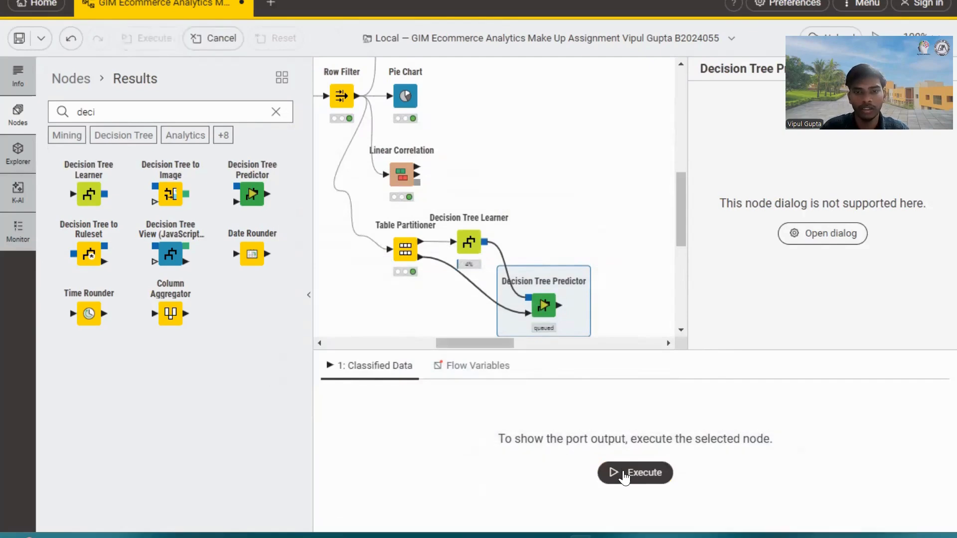
Find the Scorer in the node repository, add one beside the Decision Tree Predictor and connect the predictor's output to it.
{"action": "left_click", "coordinate": [276, 111]}
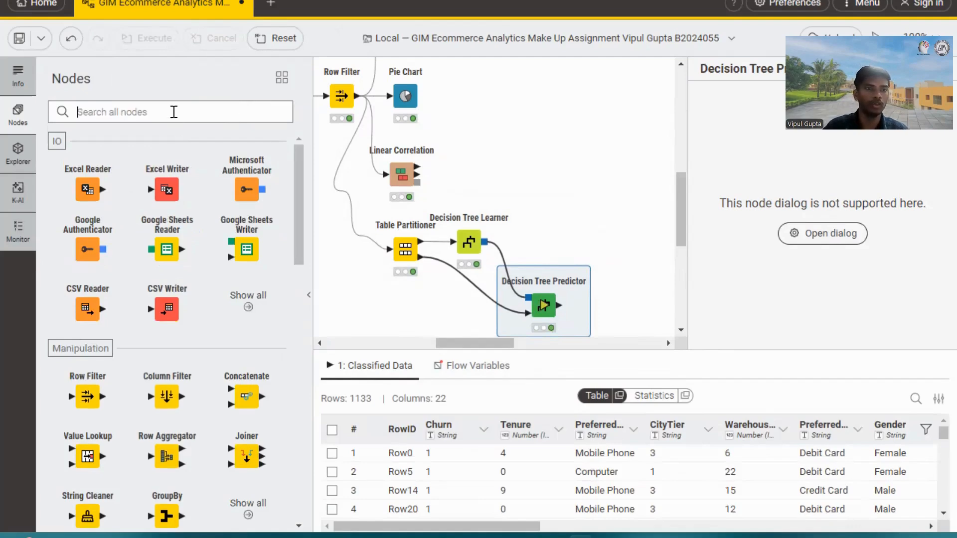
{"action": "type", "text": "scorer"}
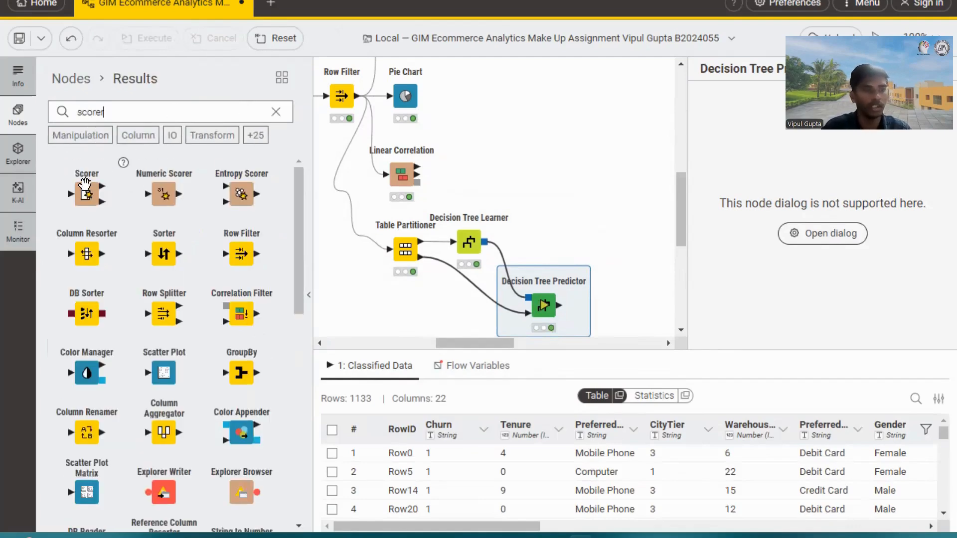
{"action": "left_click_drag", "start_coordinate": [87, 193], "coordinate": [640, 304]}
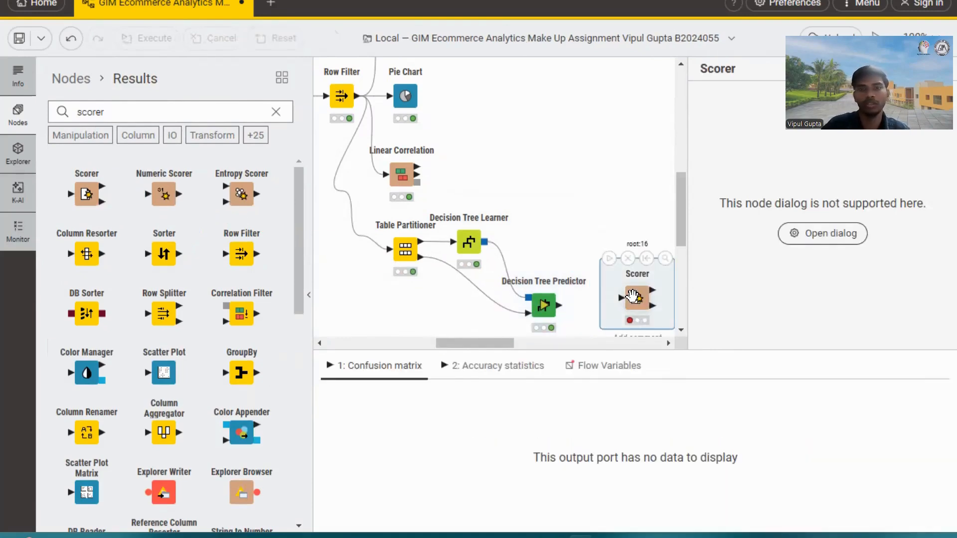
{"action": "left_click_drag", "start_coordinate": [560, 305], "coordinate": [638, 304]}
{"action": "left_click", "coordinate": [639, 304]}
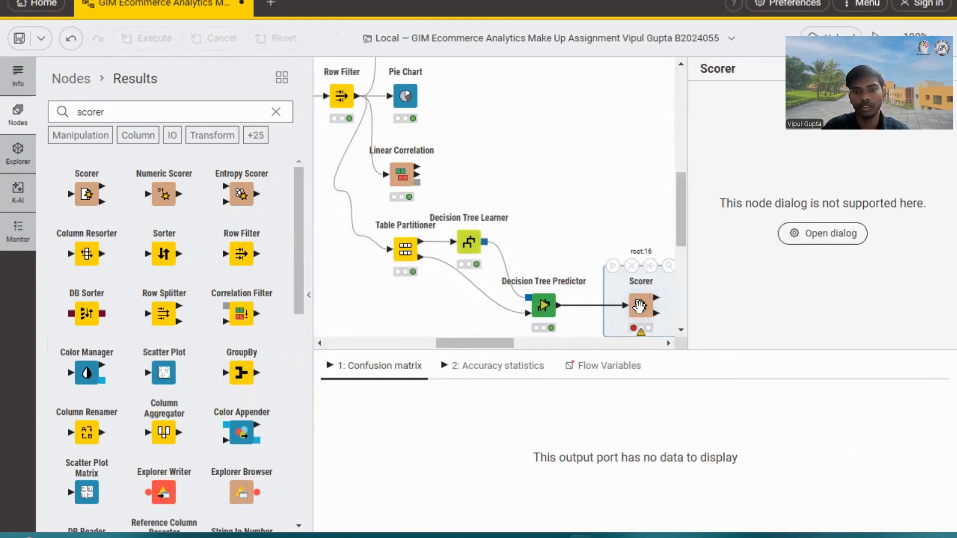
Set the new Scorer to compare Churn as first column with Prediction (Churn) as second column, and execute it.
{"action": "double_click", "coordinate": [640, 306]}
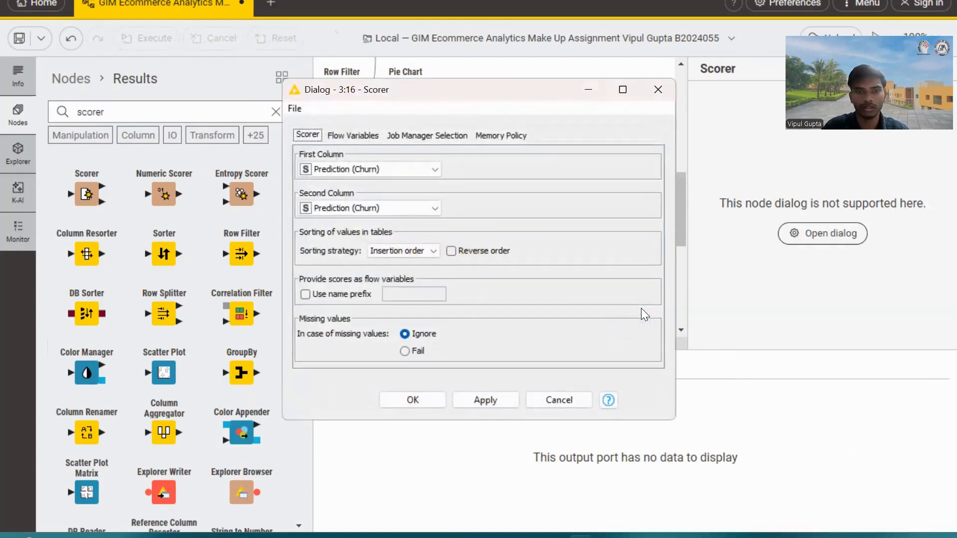
{"action": "left_click", "coordinate": [346, 169]}
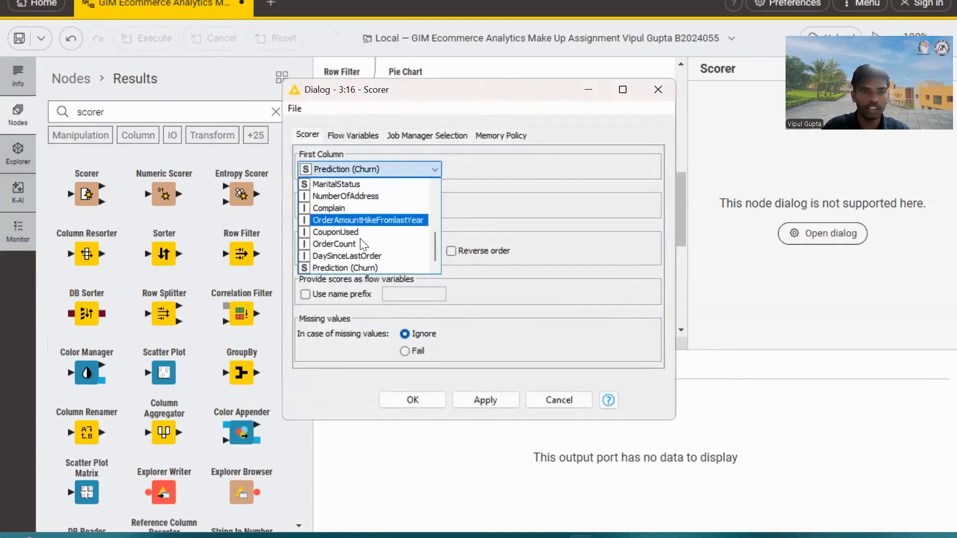
{"action": "scroll", "coordinate": [379, 231], "scroll_direction": "up", "scroll_amount": 4}
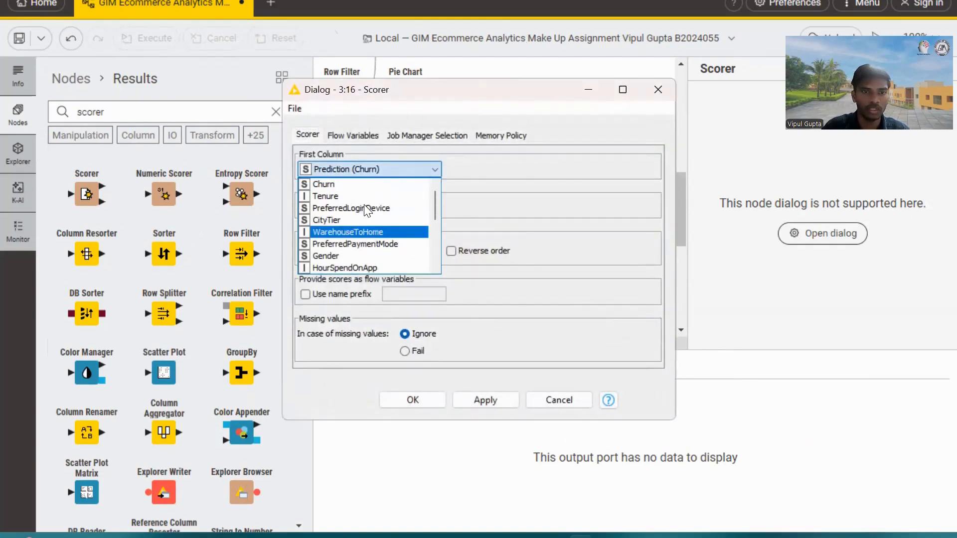
{"action": "left_click", "coordinate": [345, 183]}
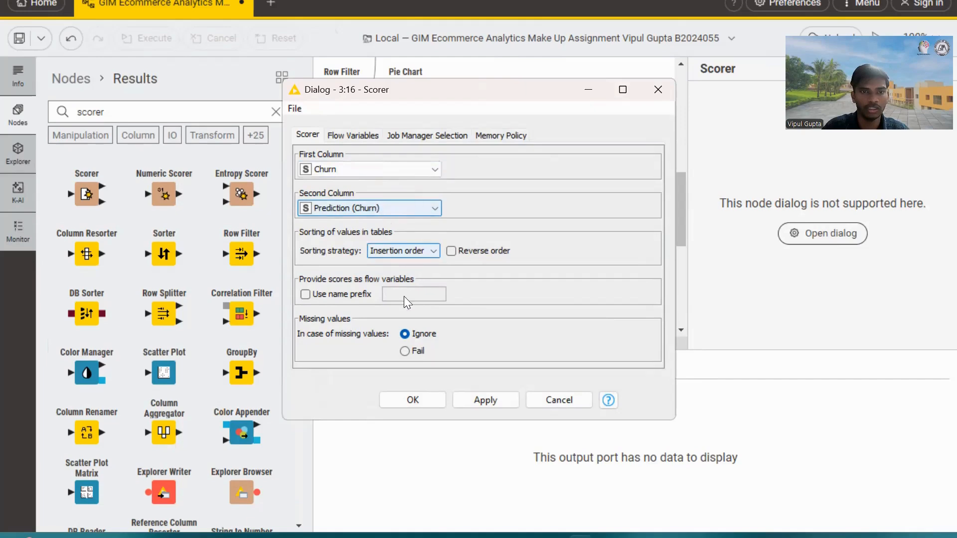
{"action": "left_click", "coordinate": [422, 402]}
{"action": "left_click", "coordinate": [654, 474]}
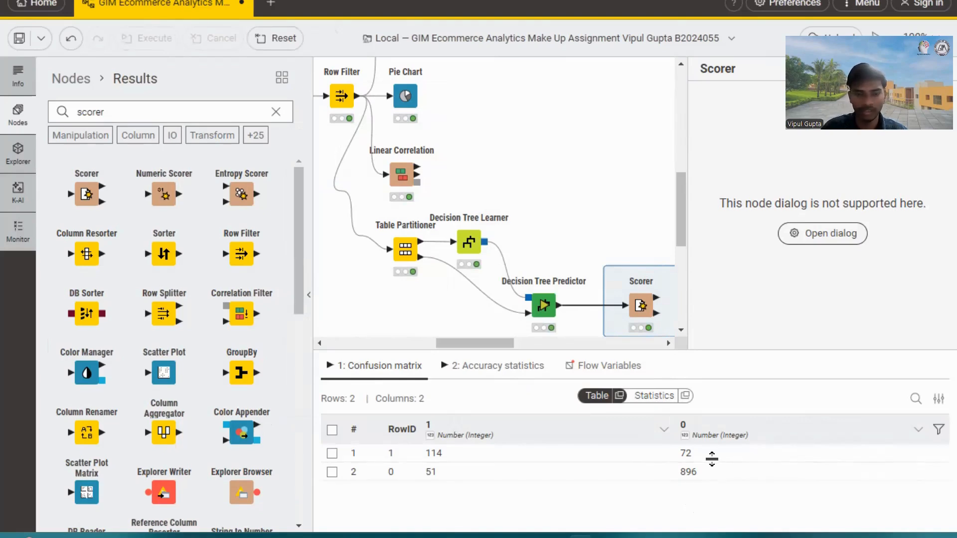
Review the decision tree Scorer's accuracy statistics across all columns, including accuracy and Cohen's kappa, and its confusion matrix.
{"action": "left_click", "coordinate": [516, 367]}
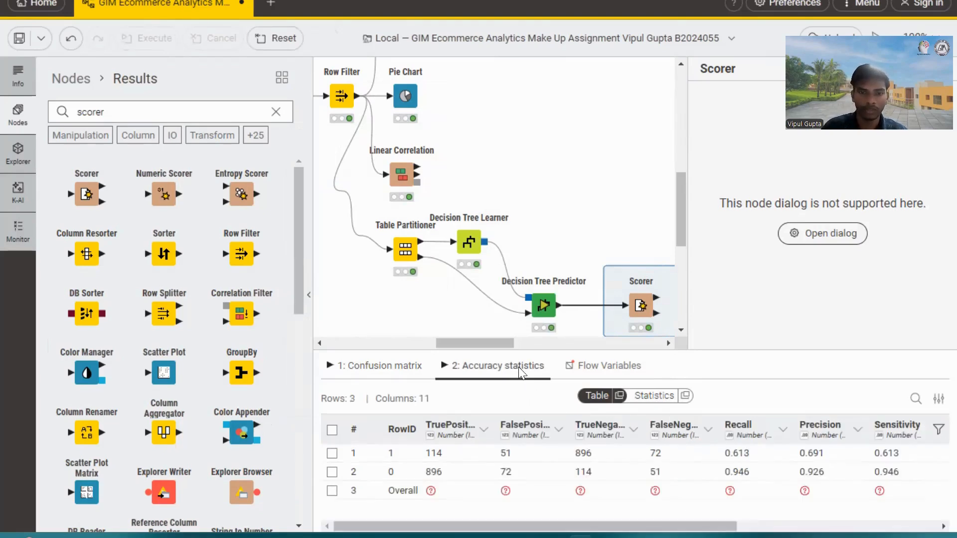
{"action": "left_click_drag", "start_coordinate": [562, 527], "coordinate": [794, 530]}
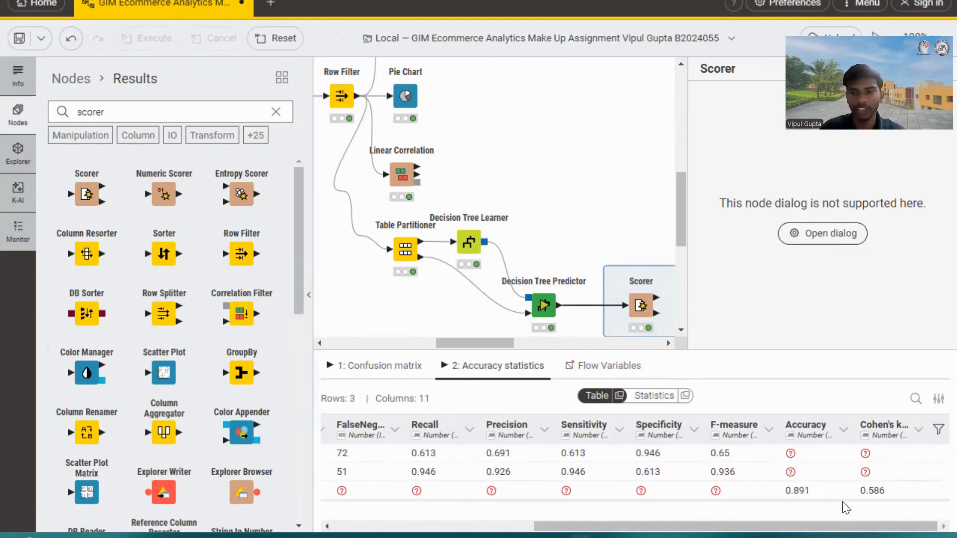
{"action": "left_click_drag", "start_coordinate": [850, 531], "coordinate": [507, 530]}
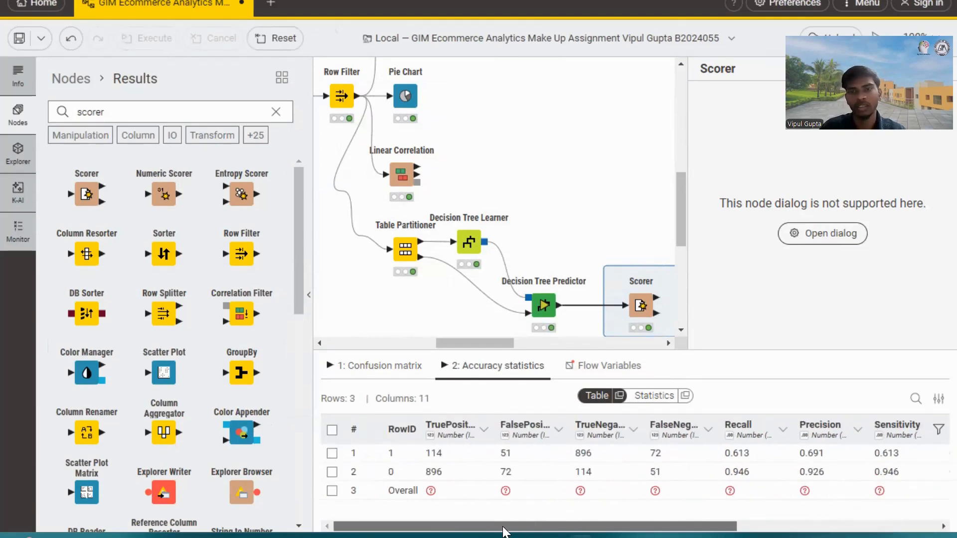
{"action": "mouse_move", "coordinate": [493, 347]}
{"action": "left_mouse_down"}
{"action": "mouse_move", "coordinate": [583, 344]}
{"action": "mouse_move", "coordinate": [389, 351]}
{"action": "mouse_move", "coordinate": [490, 351]}
{"action": "left_mouse_up"}
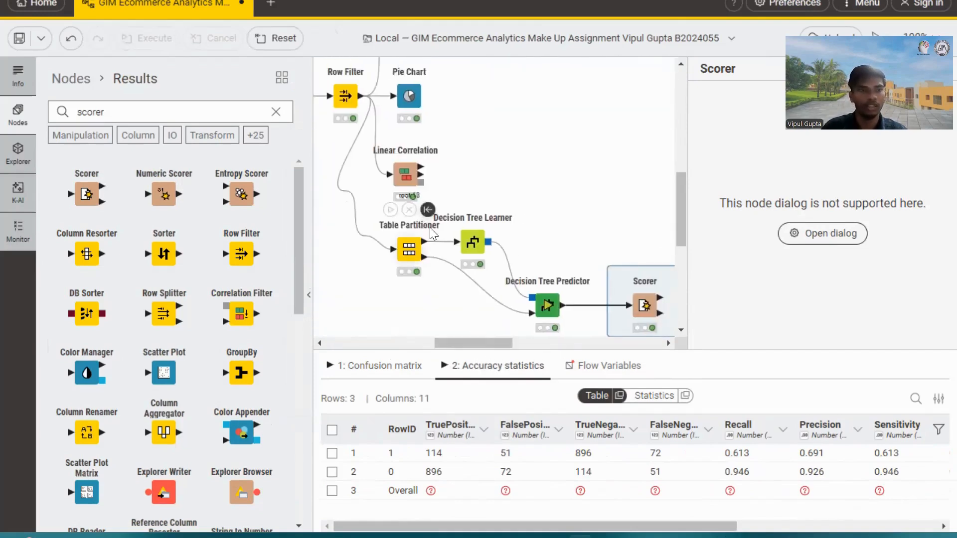
{"action": "mouse_move", "coordinate": [544, 283]}
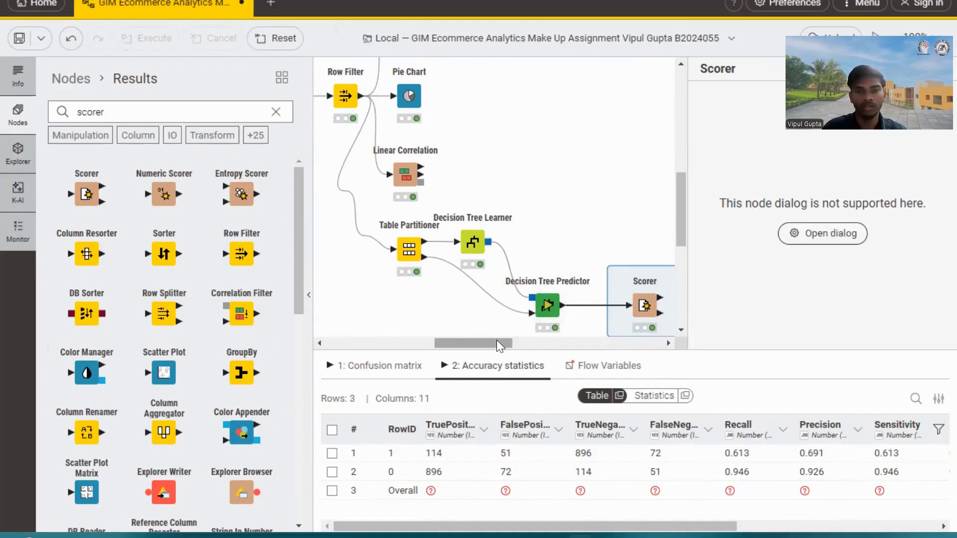
{"action": "mouse_move", "coordinate": [497, 343]}
{"action": "left_mouse_down"}
{"action": "mouse_move", "coordinate": [561, 344]}
{"action": "mouse_move", "coordinate": [549, 352]}
{"action": "mouse_move", "coordinate": [489, 342]}
{"action": "left_mouse_up"}
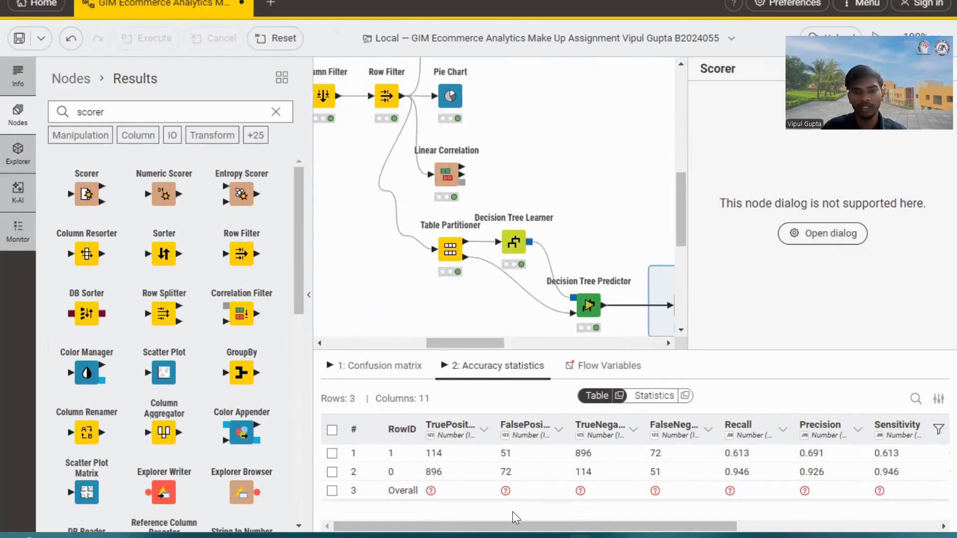
{"action": "left_click", "coordinate": [371, 369]}
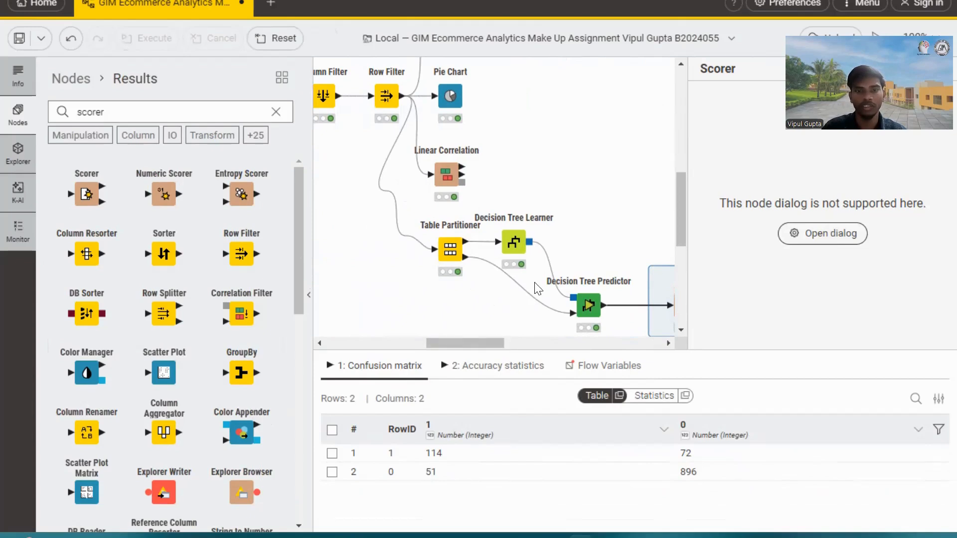
Inspect the Logistic Regression Predictor's output and the confusion matrix of its Scorer for comparison with the decision tree.
{"action": "scroll", "coordinate": [537, 254], "scroll_direction": "up", "scroll_amount": 5}
{"action": "left_click_drag", "start_coordinate": [447, 346], "coordinate": [553, 346]}
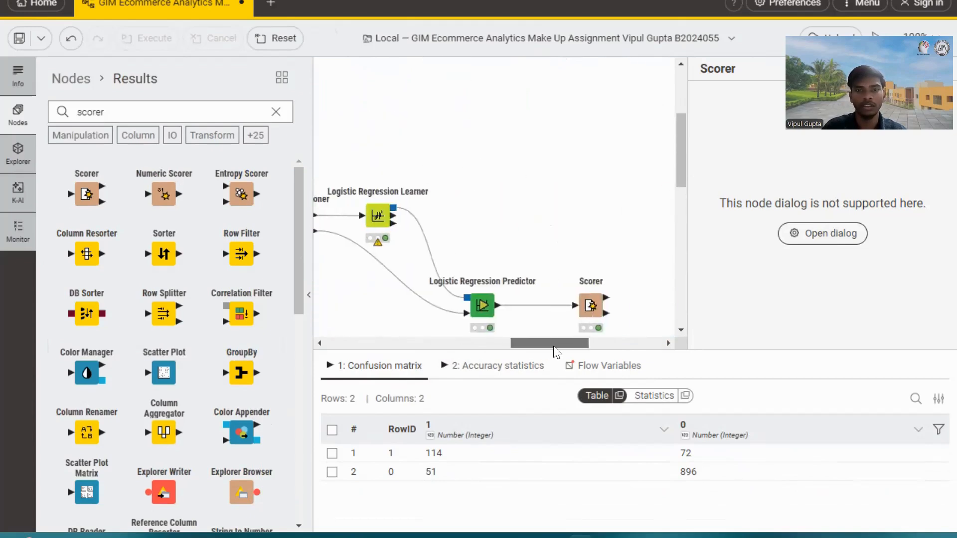
{"action": "left_click", "coordinate": [376, 307]}
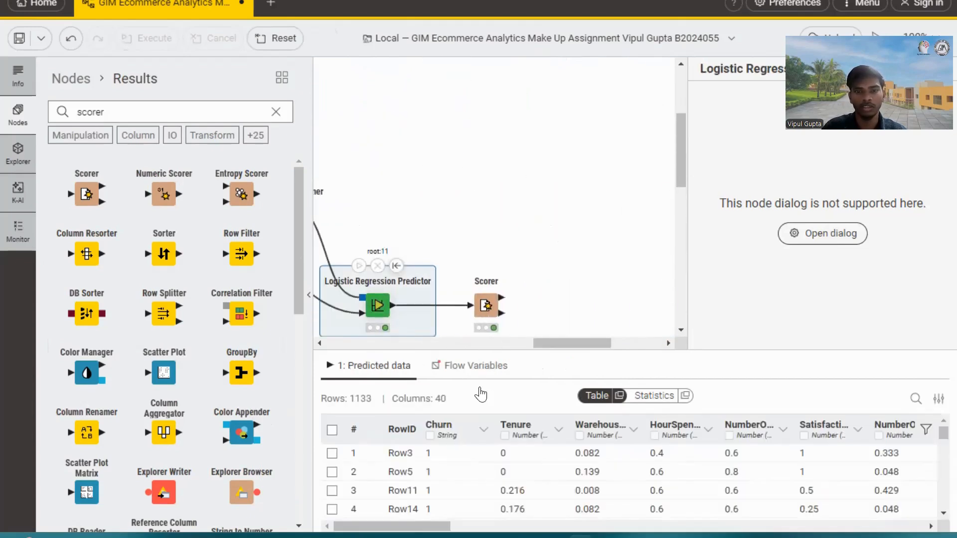
{"action": "left_click", "coordinate": [482, 303]}
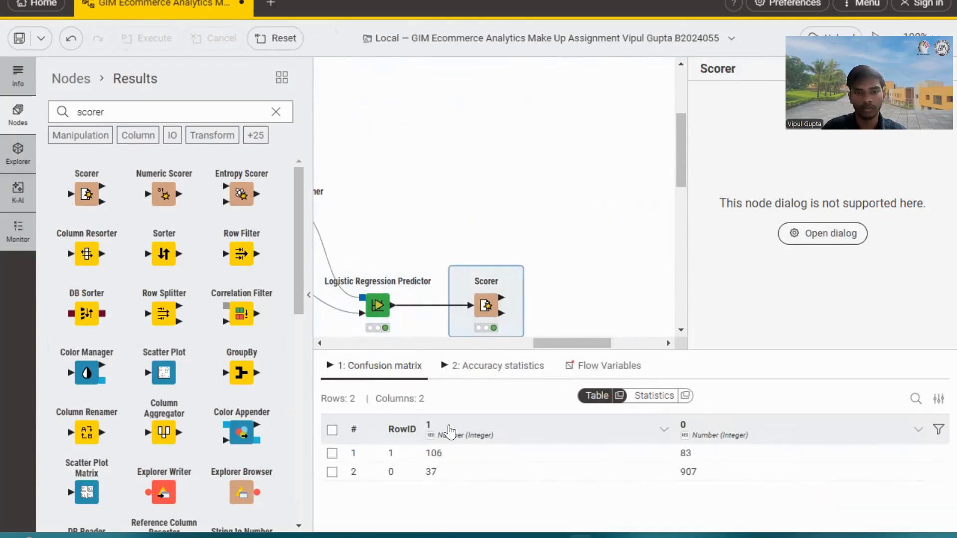